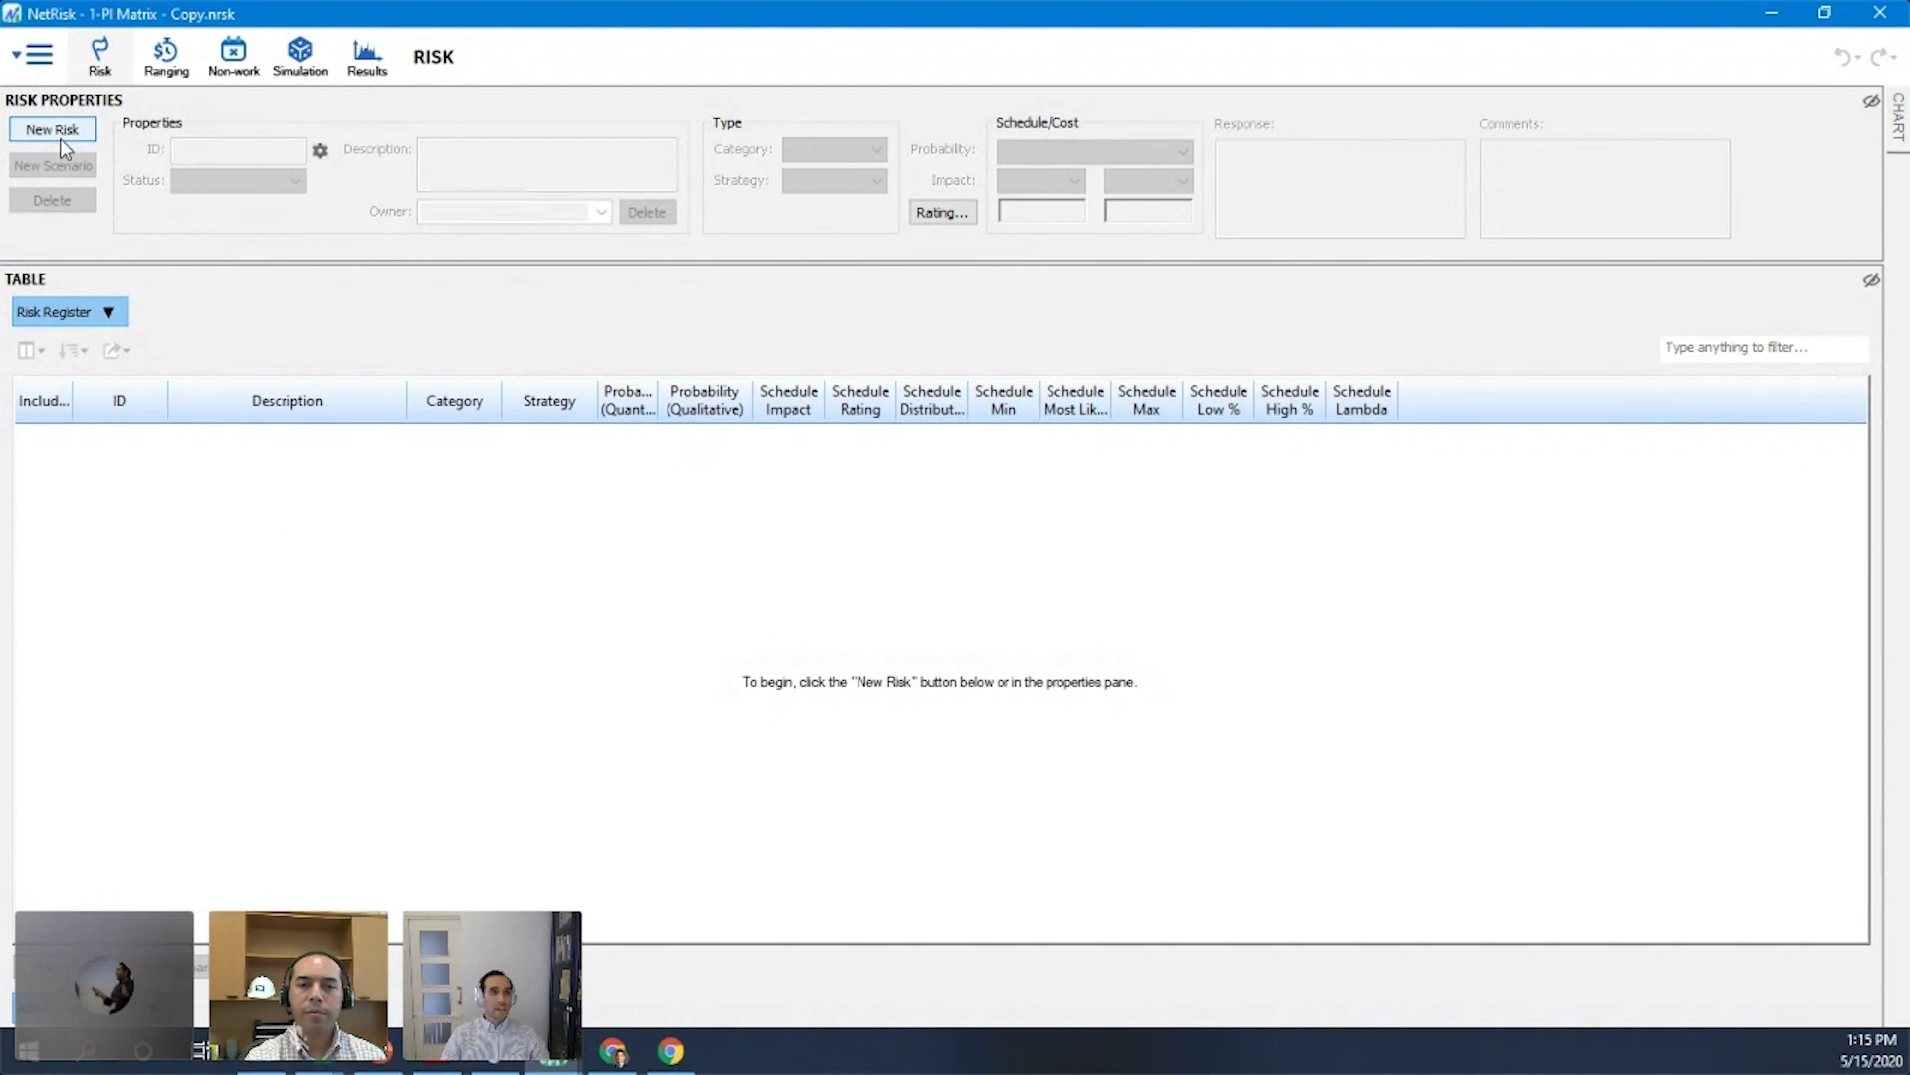
# - Add a new risk to the risk register and set its ID to PER-T-001
pyautogui.click(60, 139)
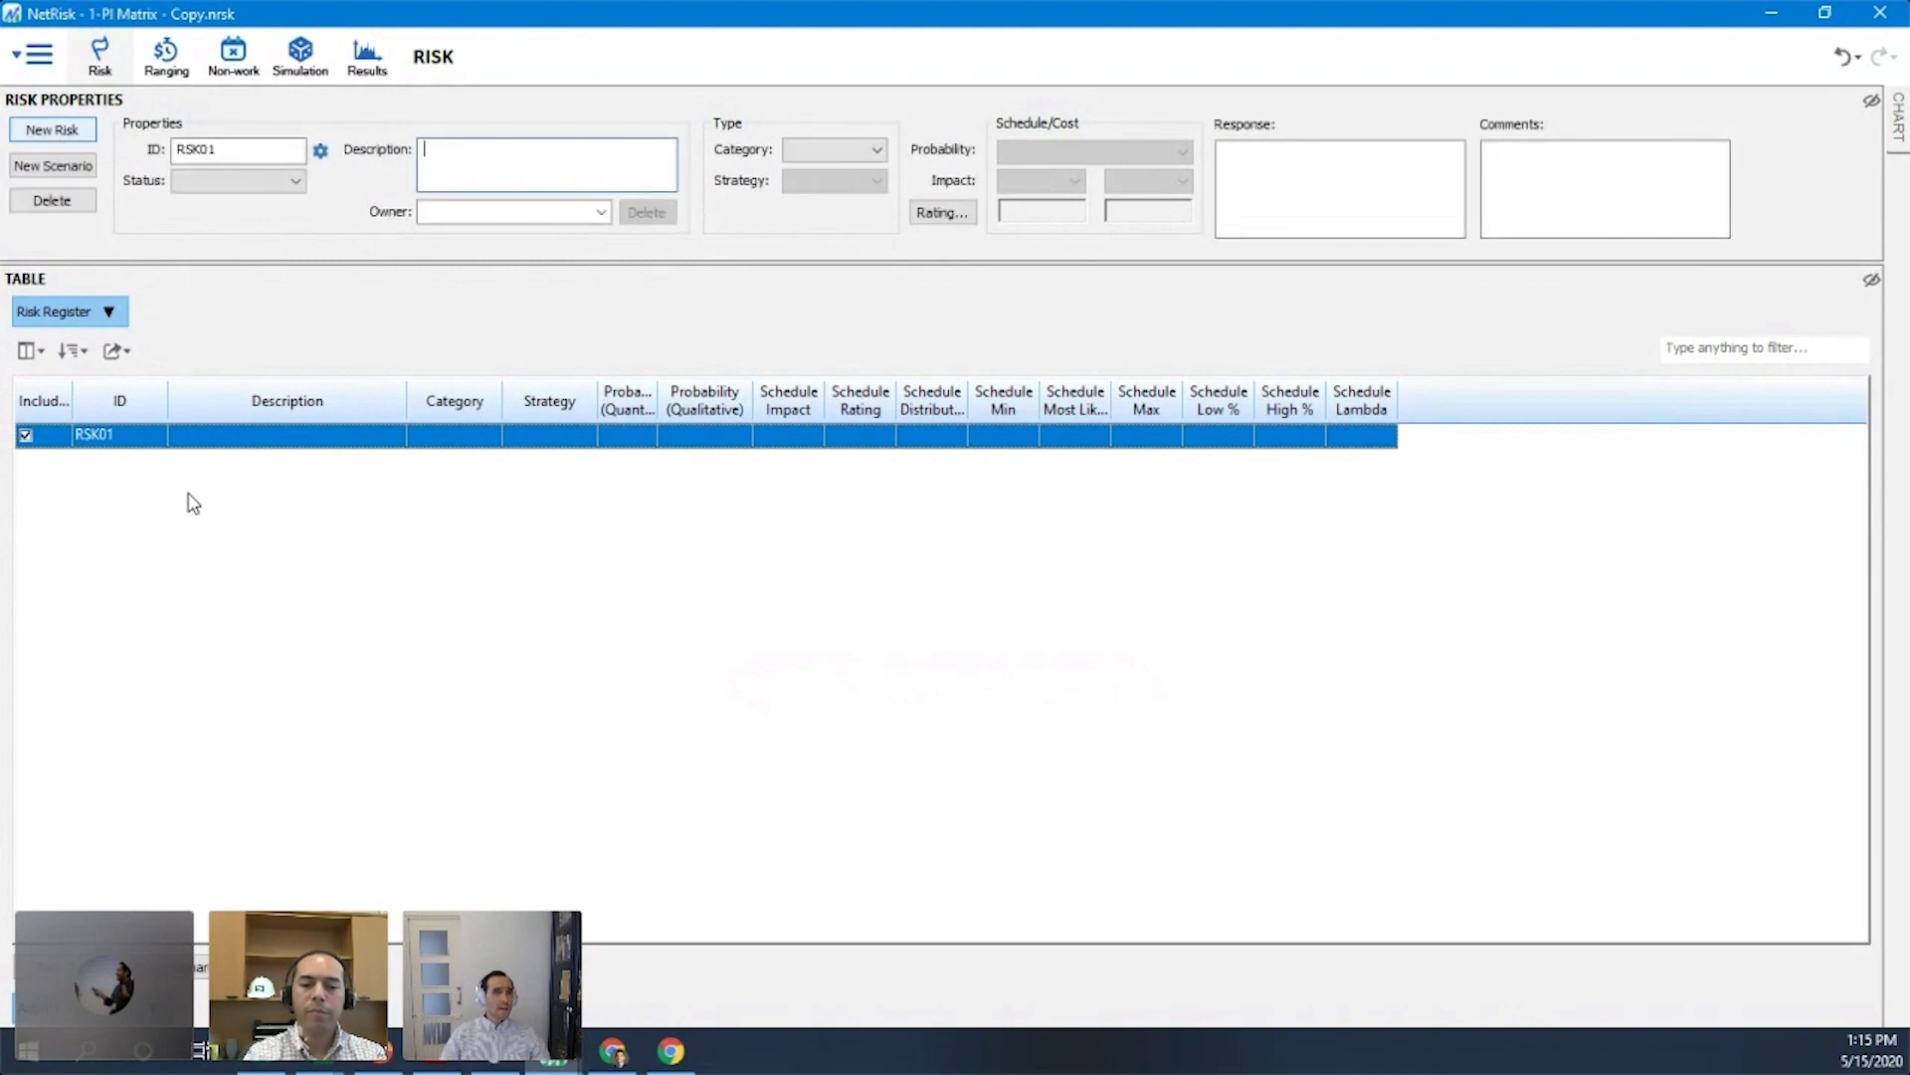
pyautogui.click(147, 438)
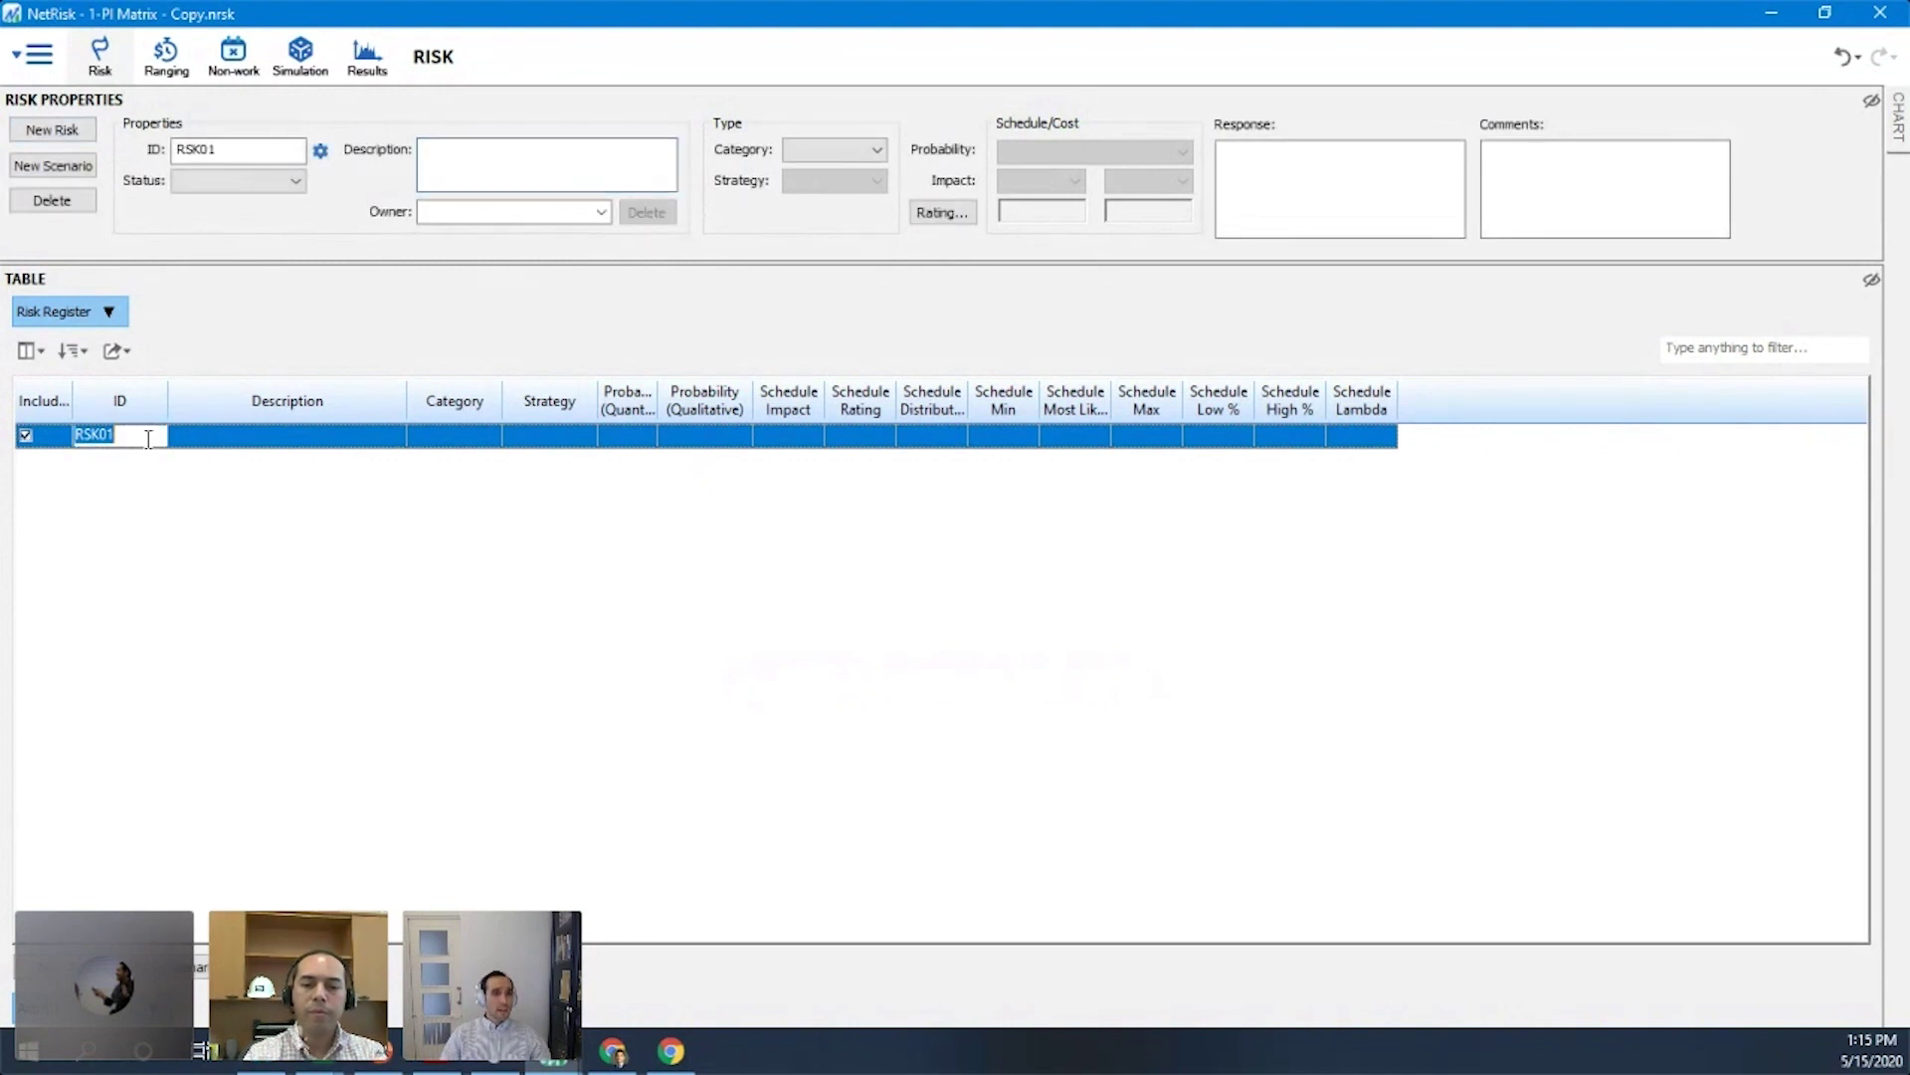
pyautogui.write('PER-T')
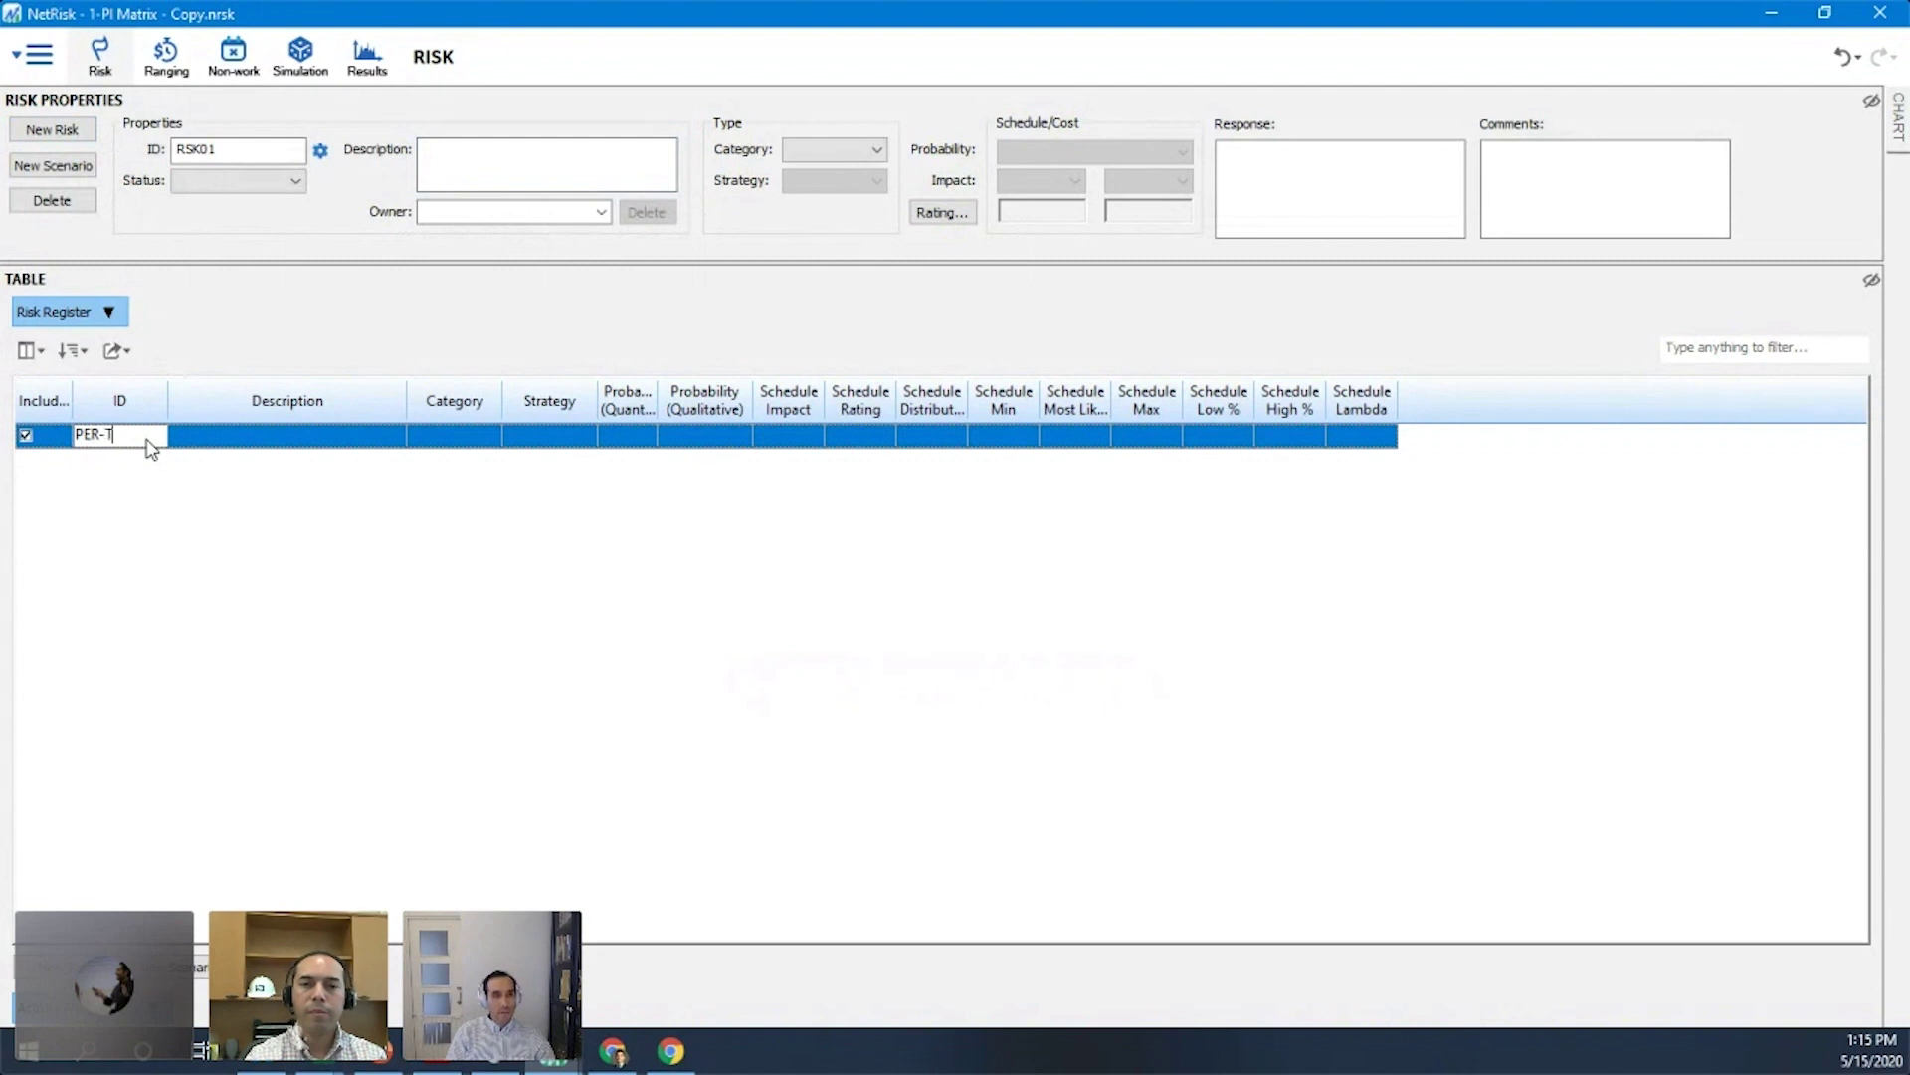
pyautogui.write('-001')
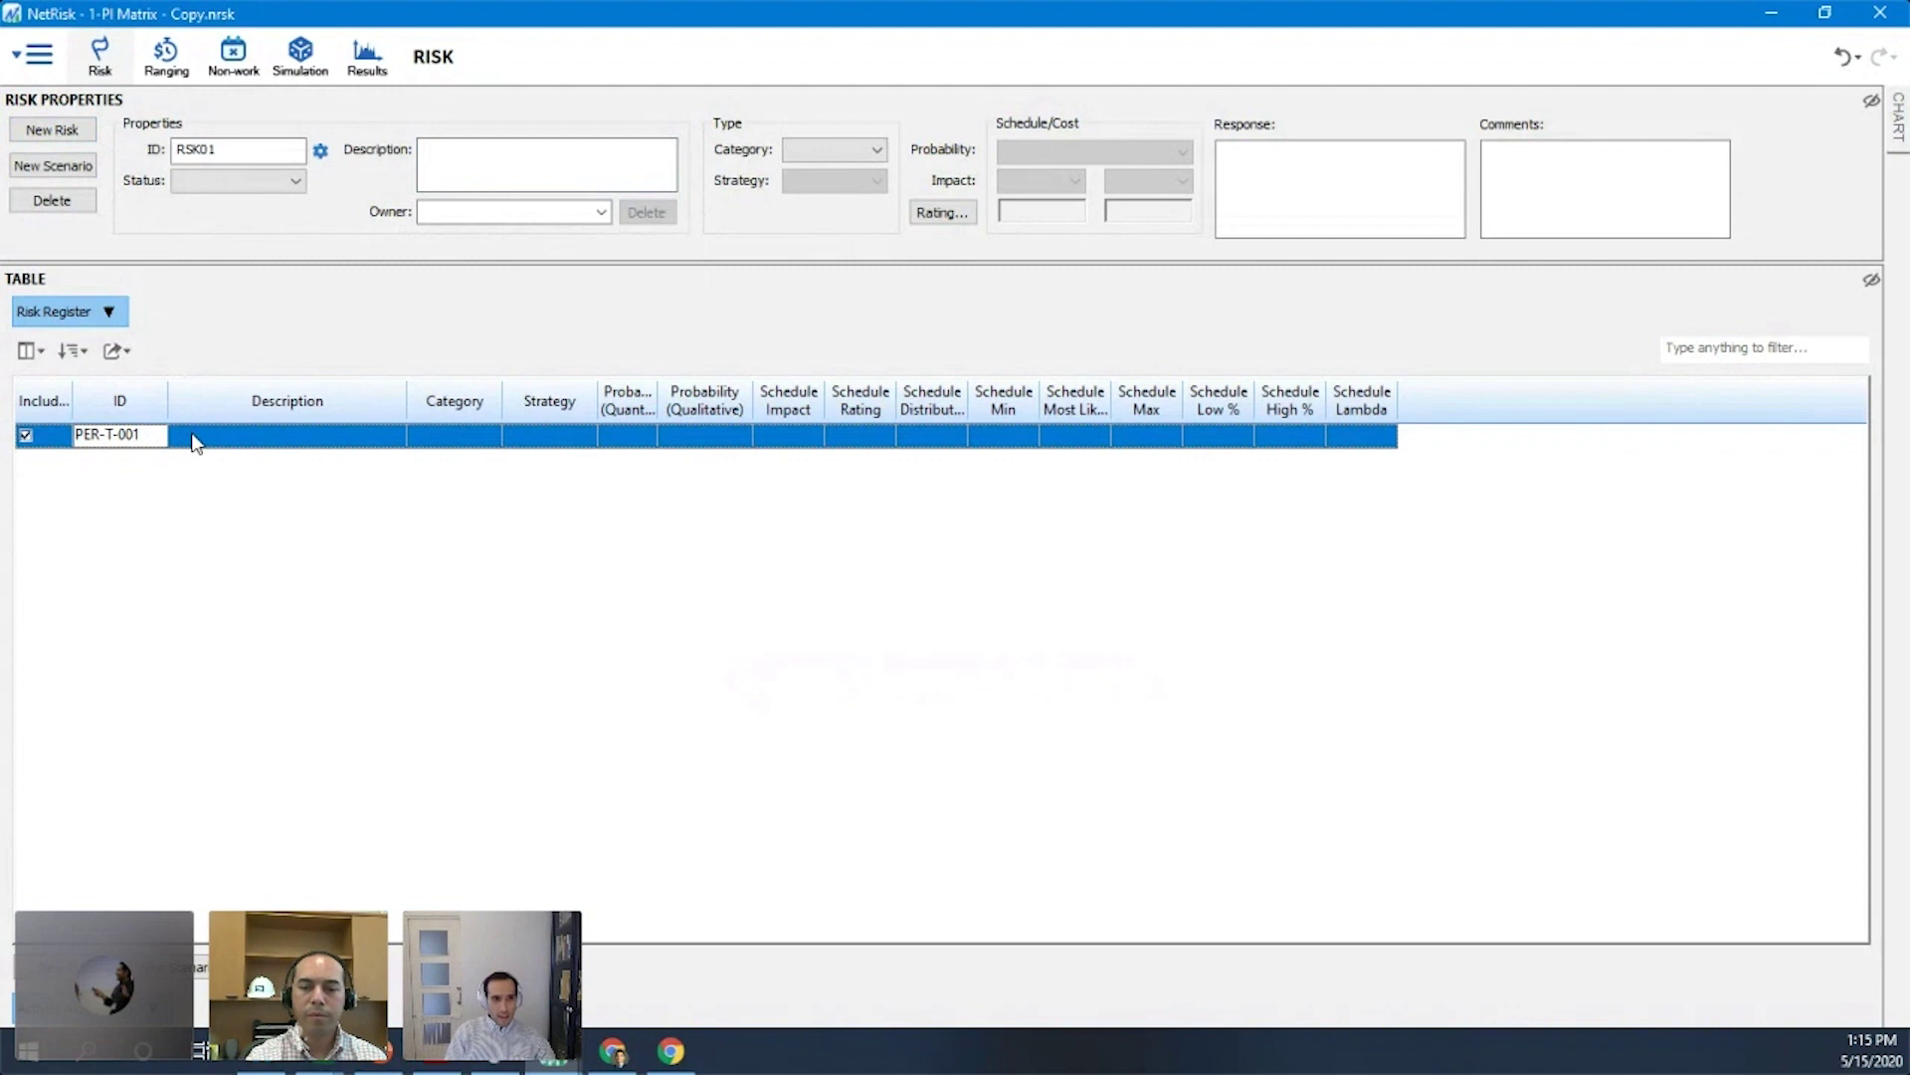
pyautogui.press('Return')
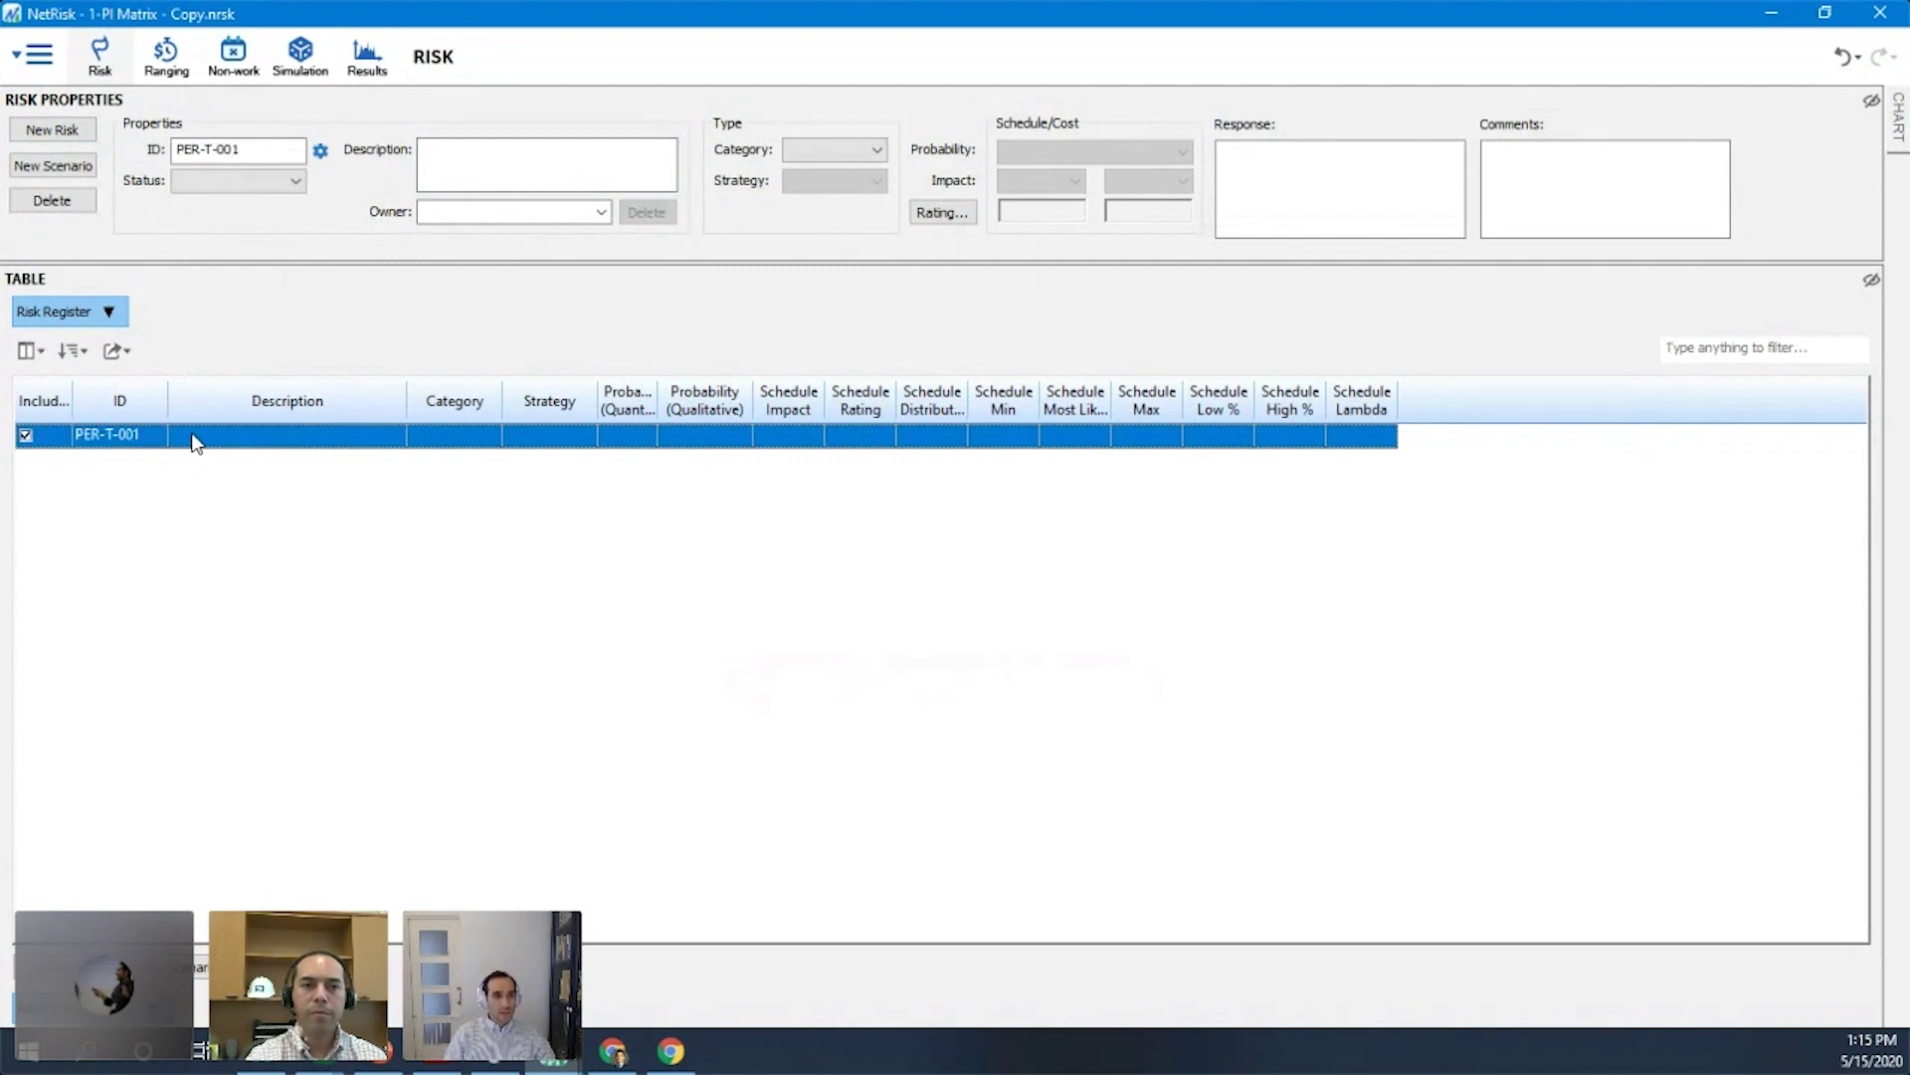
# - Describe the risk as "Delay to getting building permit" and set its category to Threat
pyautogui.click(301, 442)
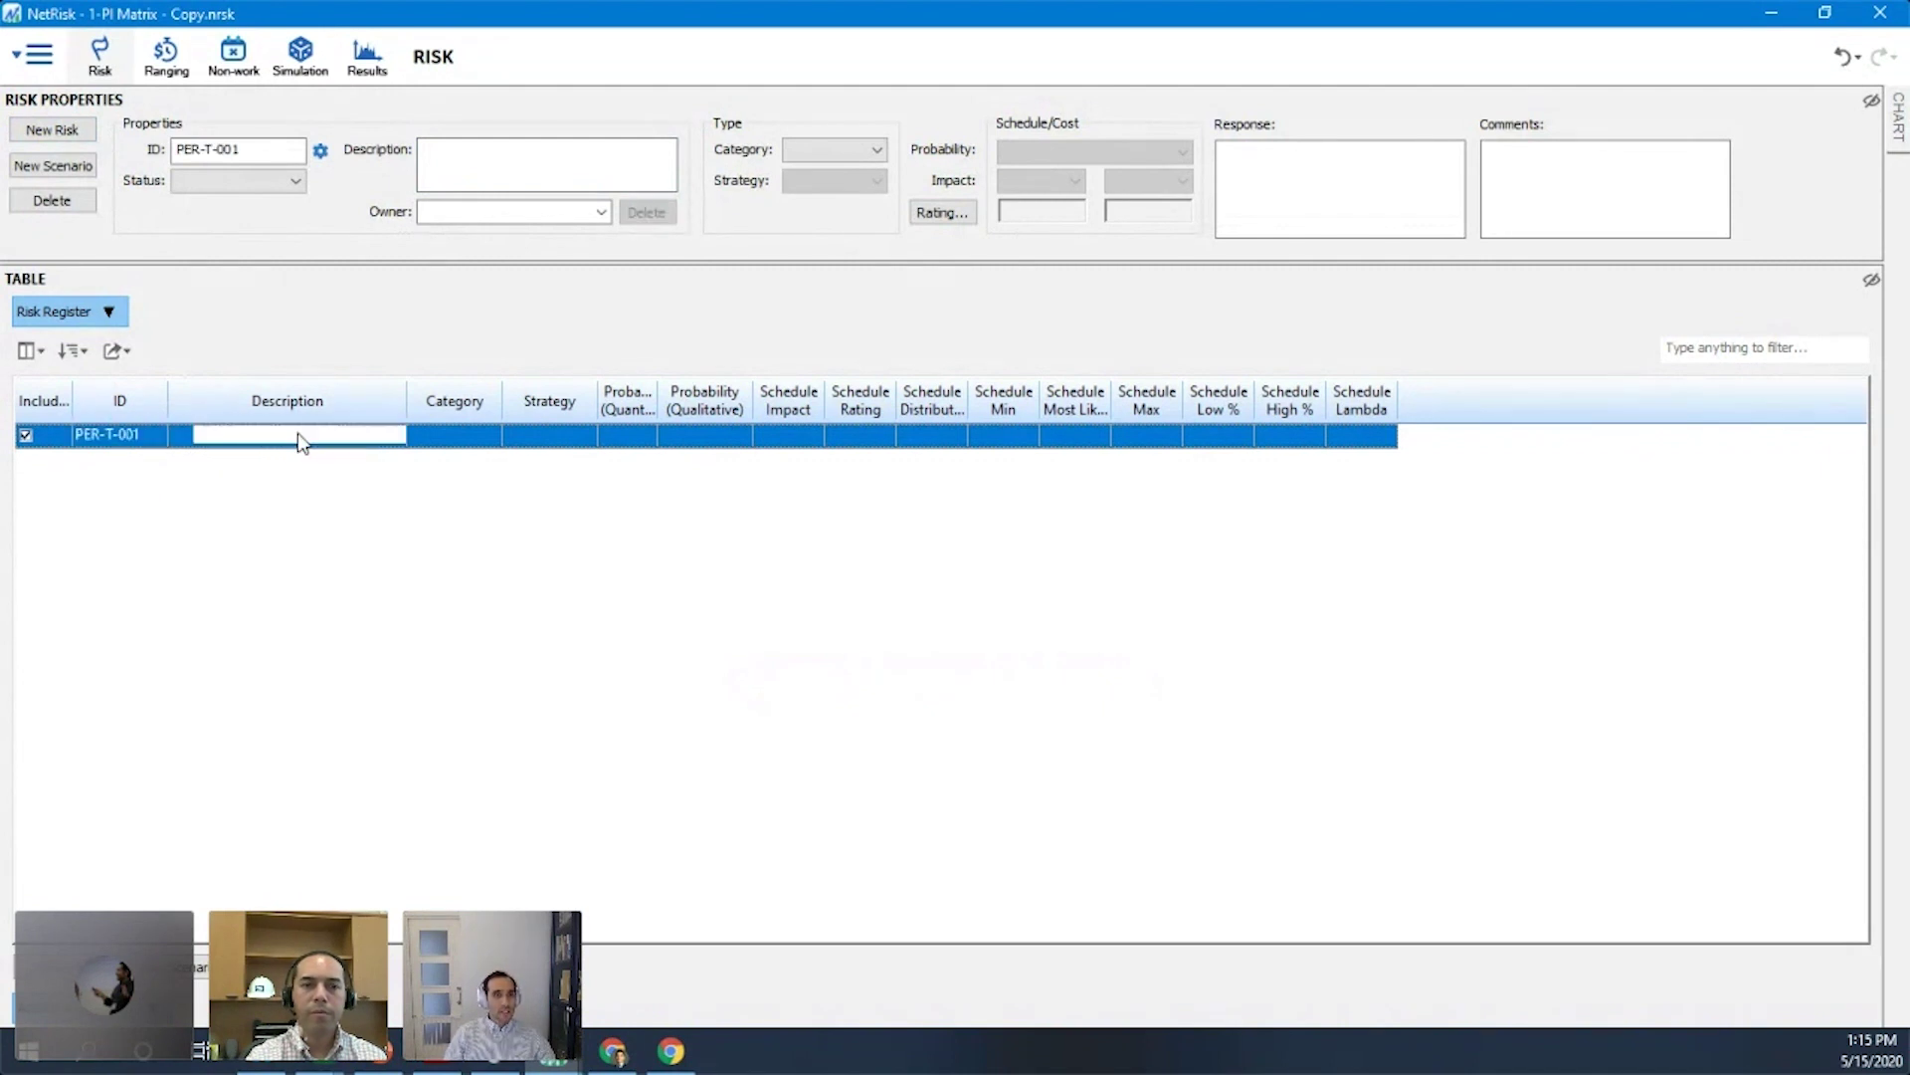
pyautogui.write('D')
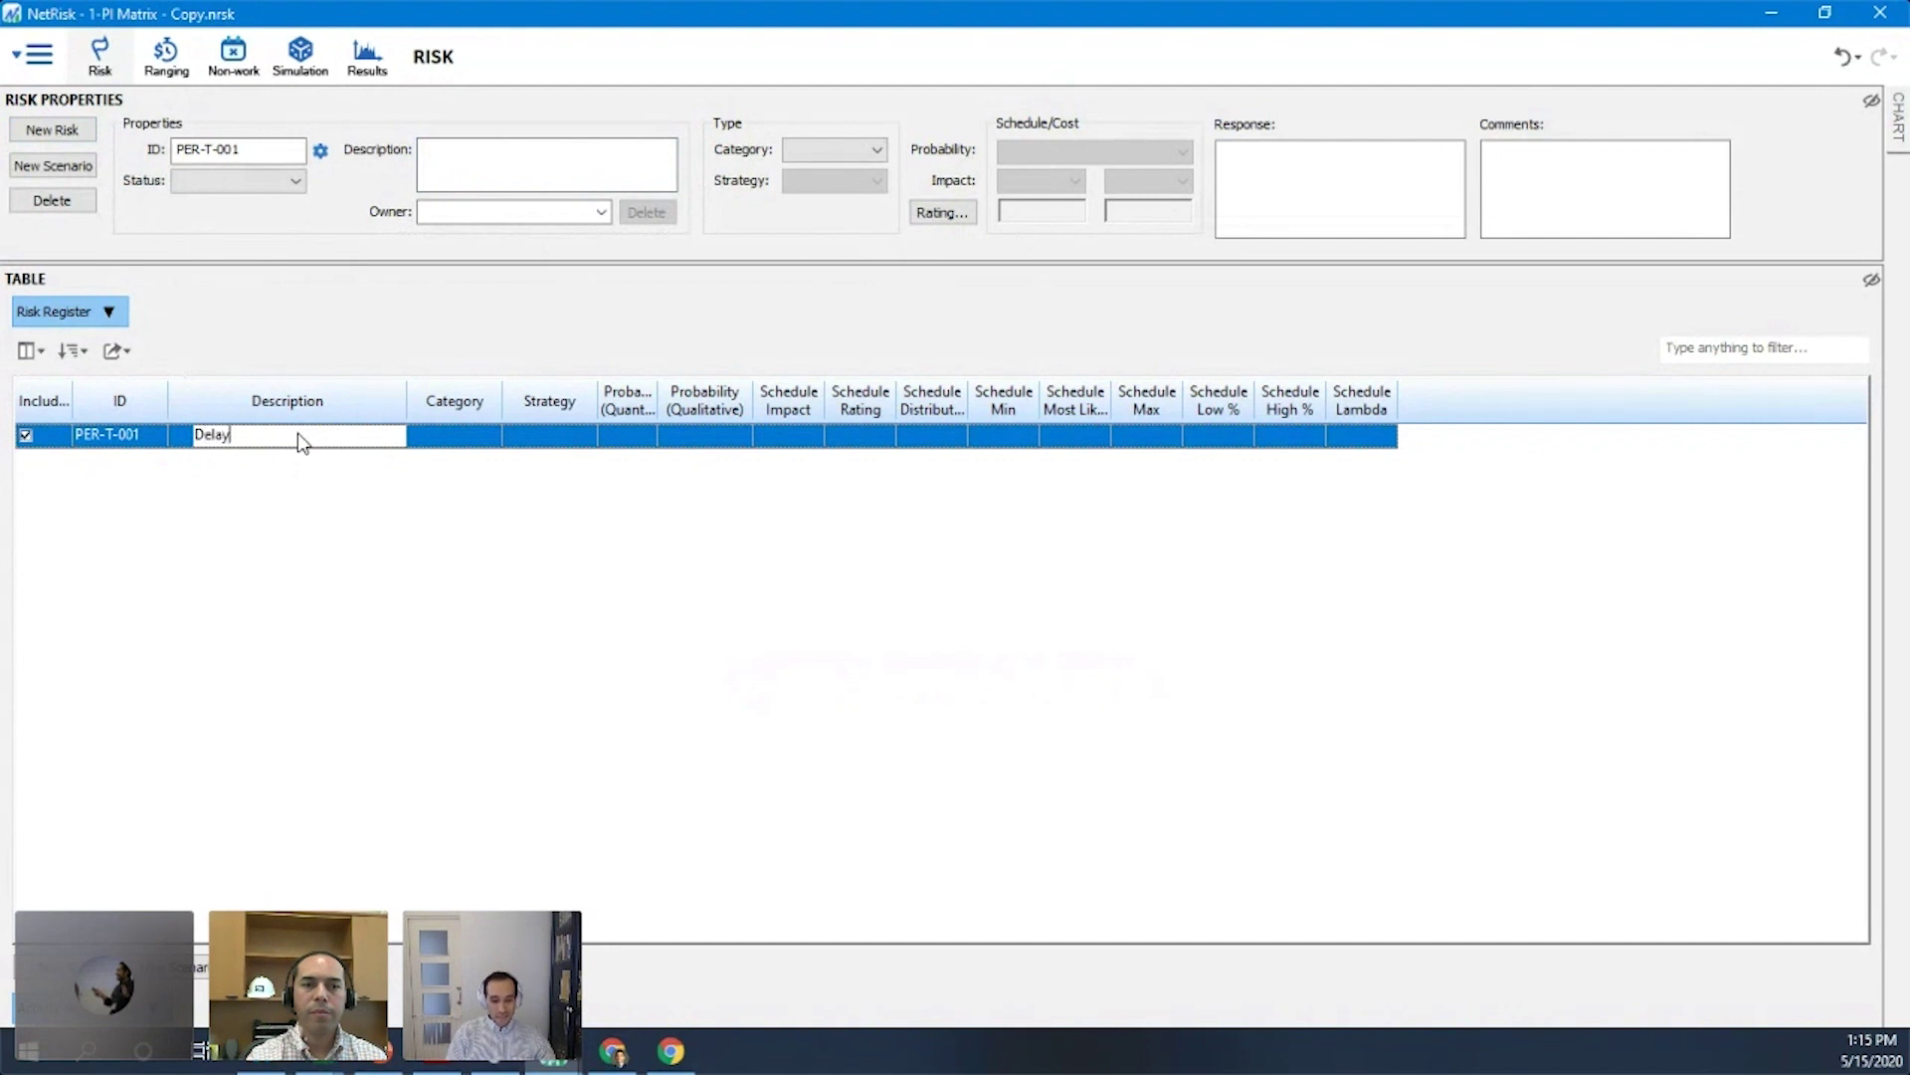
pyautogui.write('elay to gett')
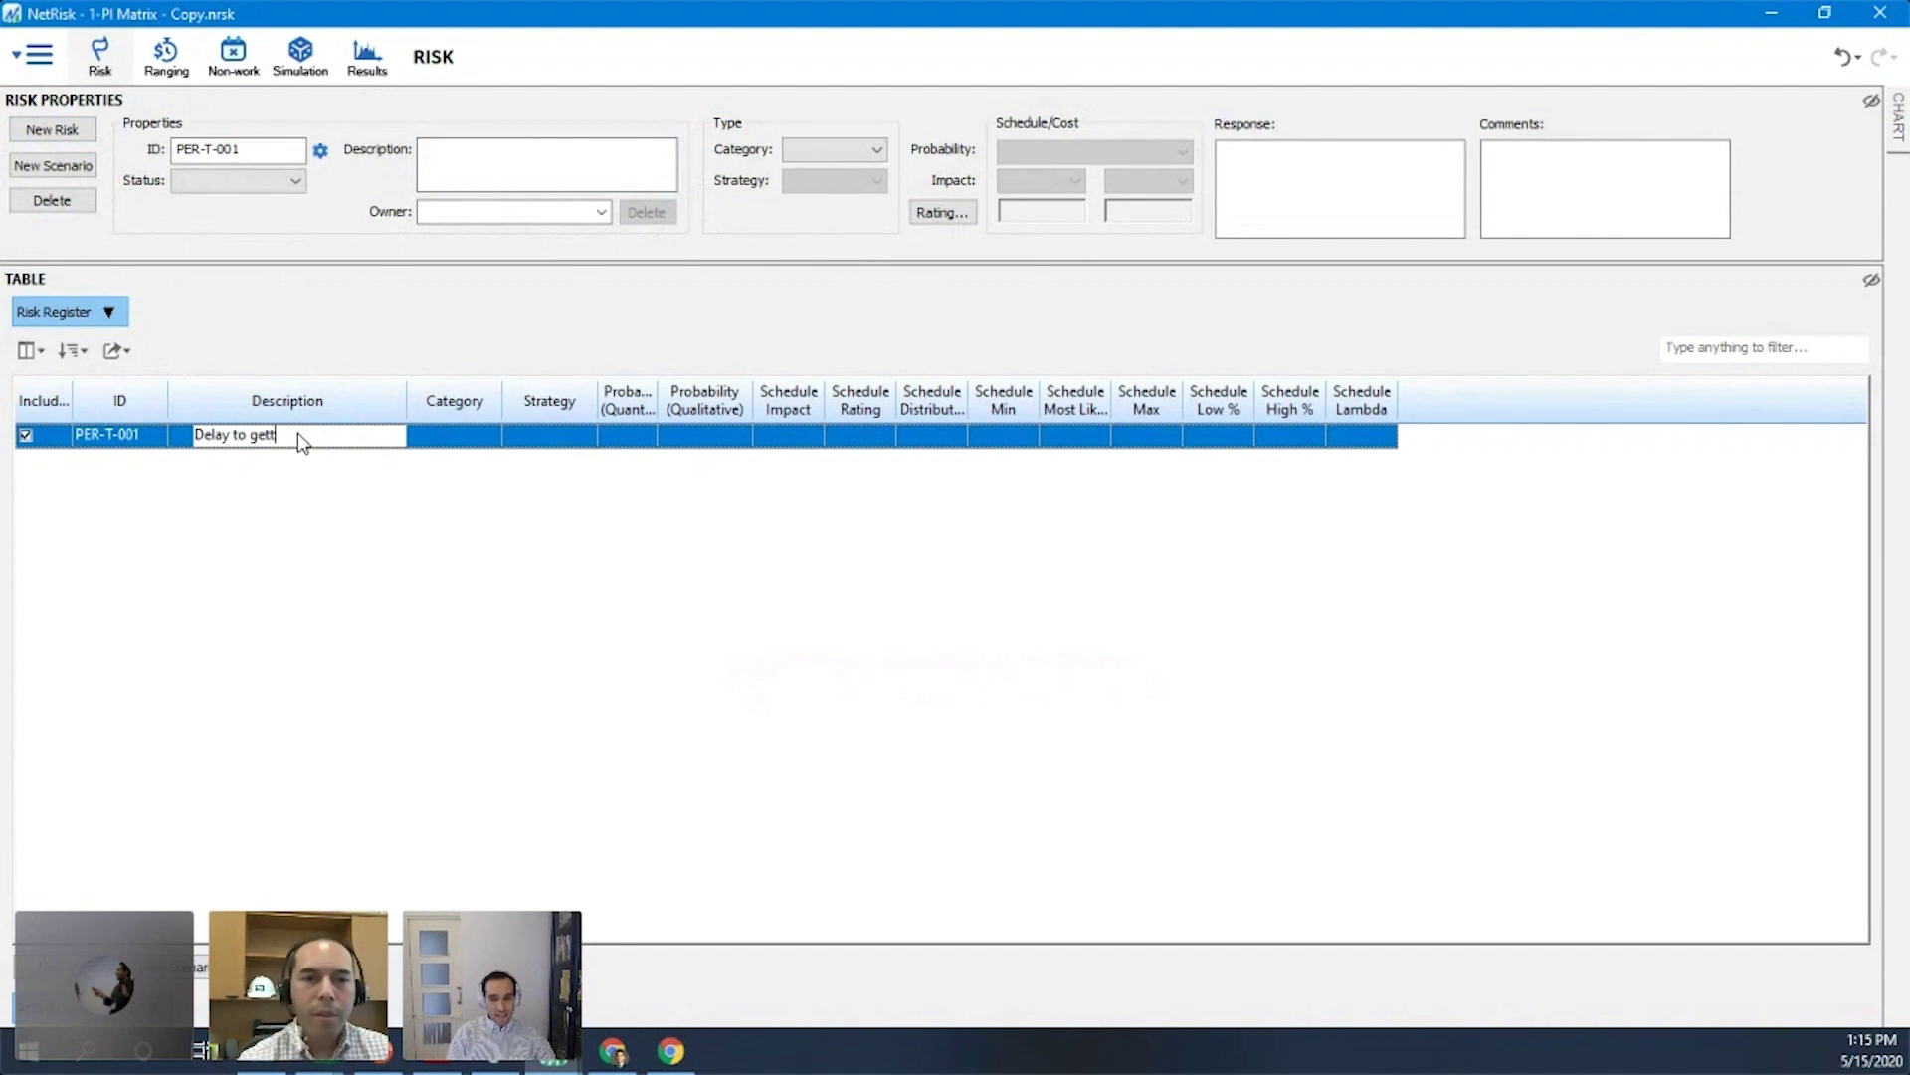
pyautogui.write('ing building permit')
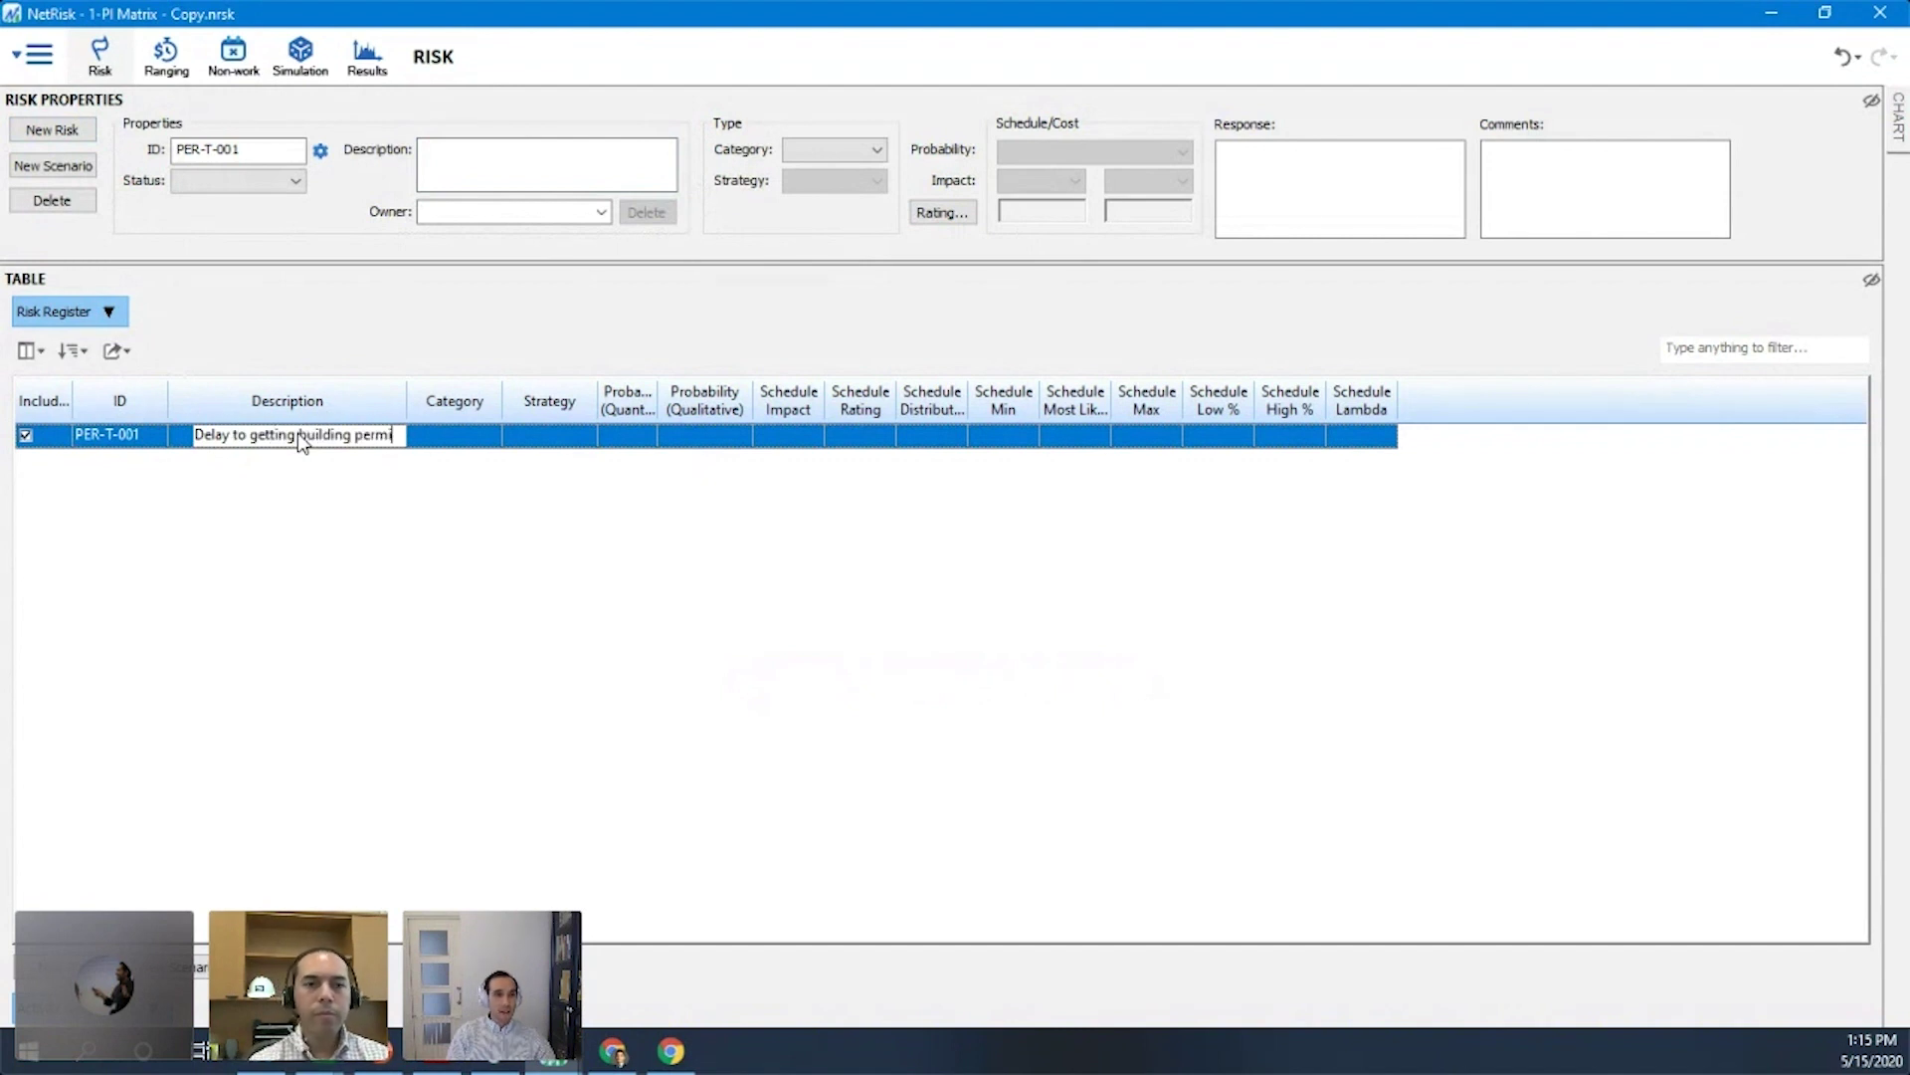
pyautogui.click(464, 419)
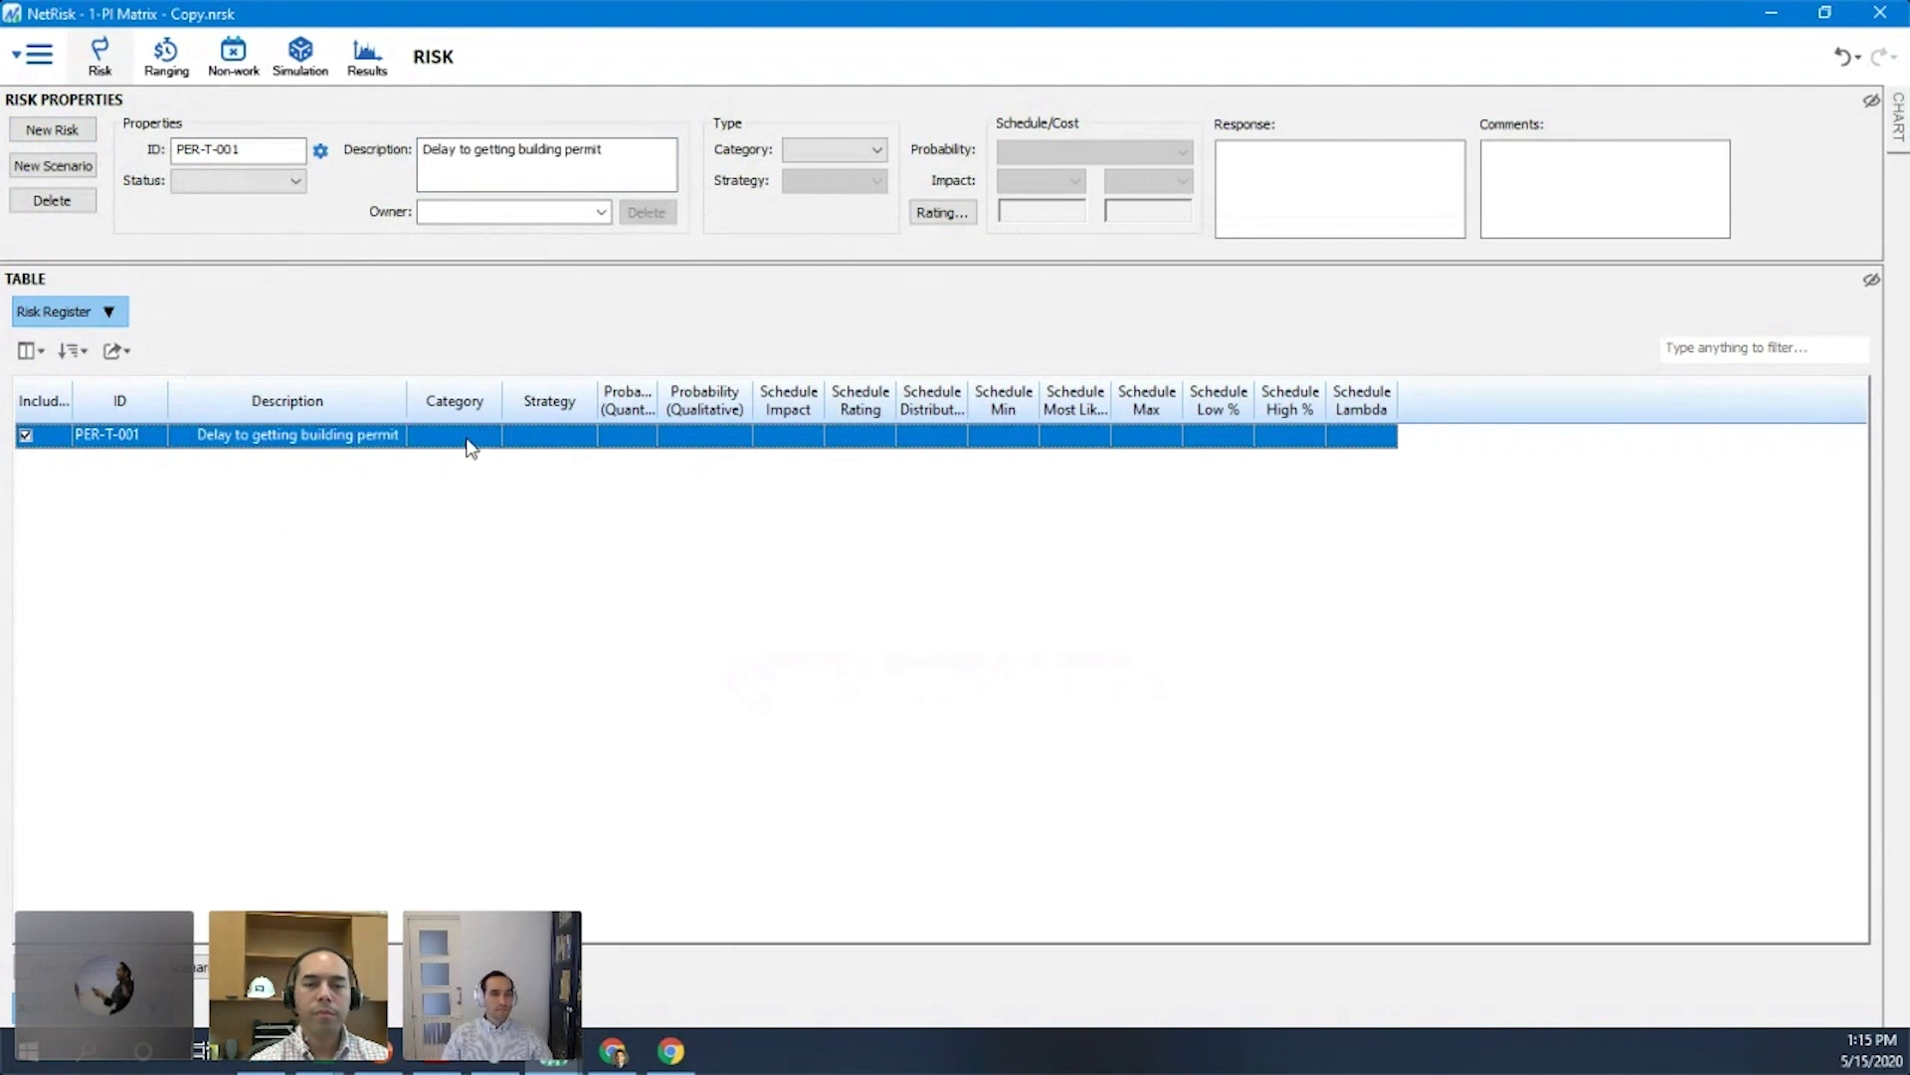
pyautogui.click(467, 443)
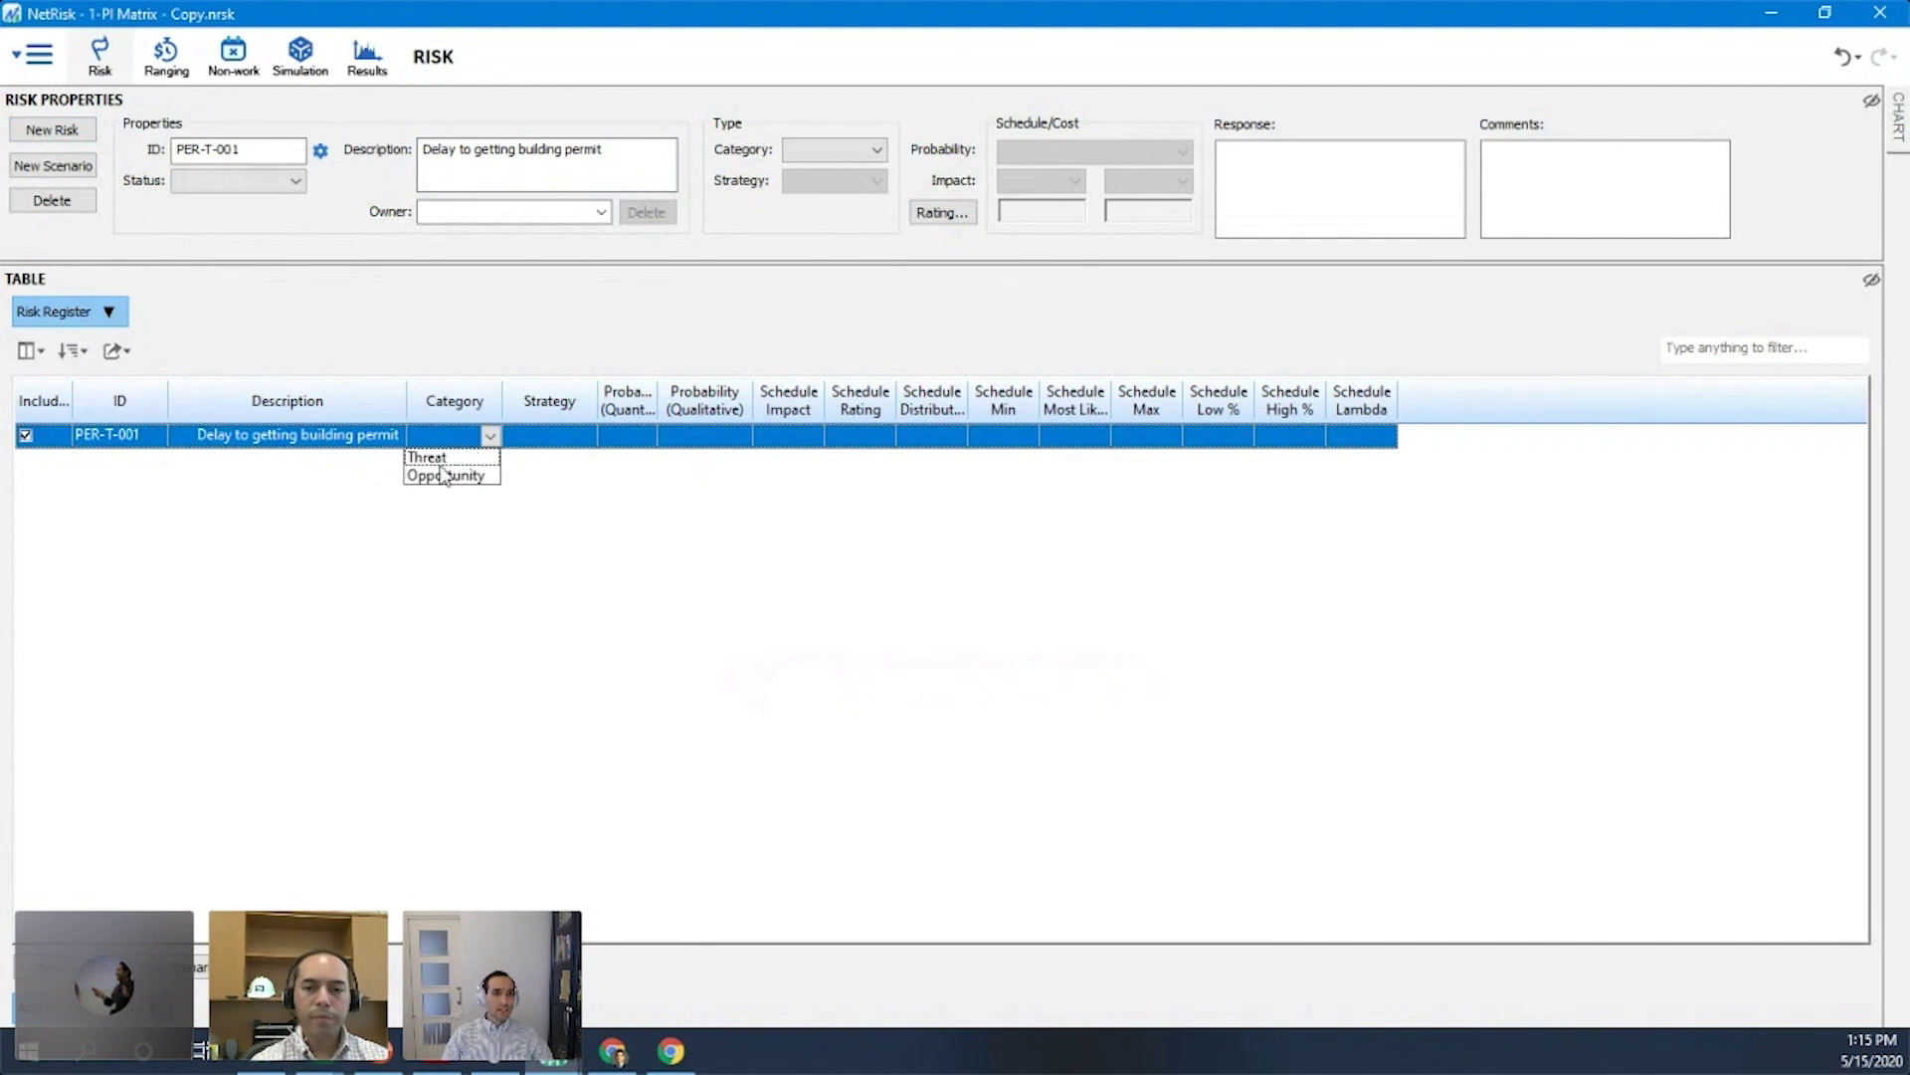
pyautogui.click(448, 458)
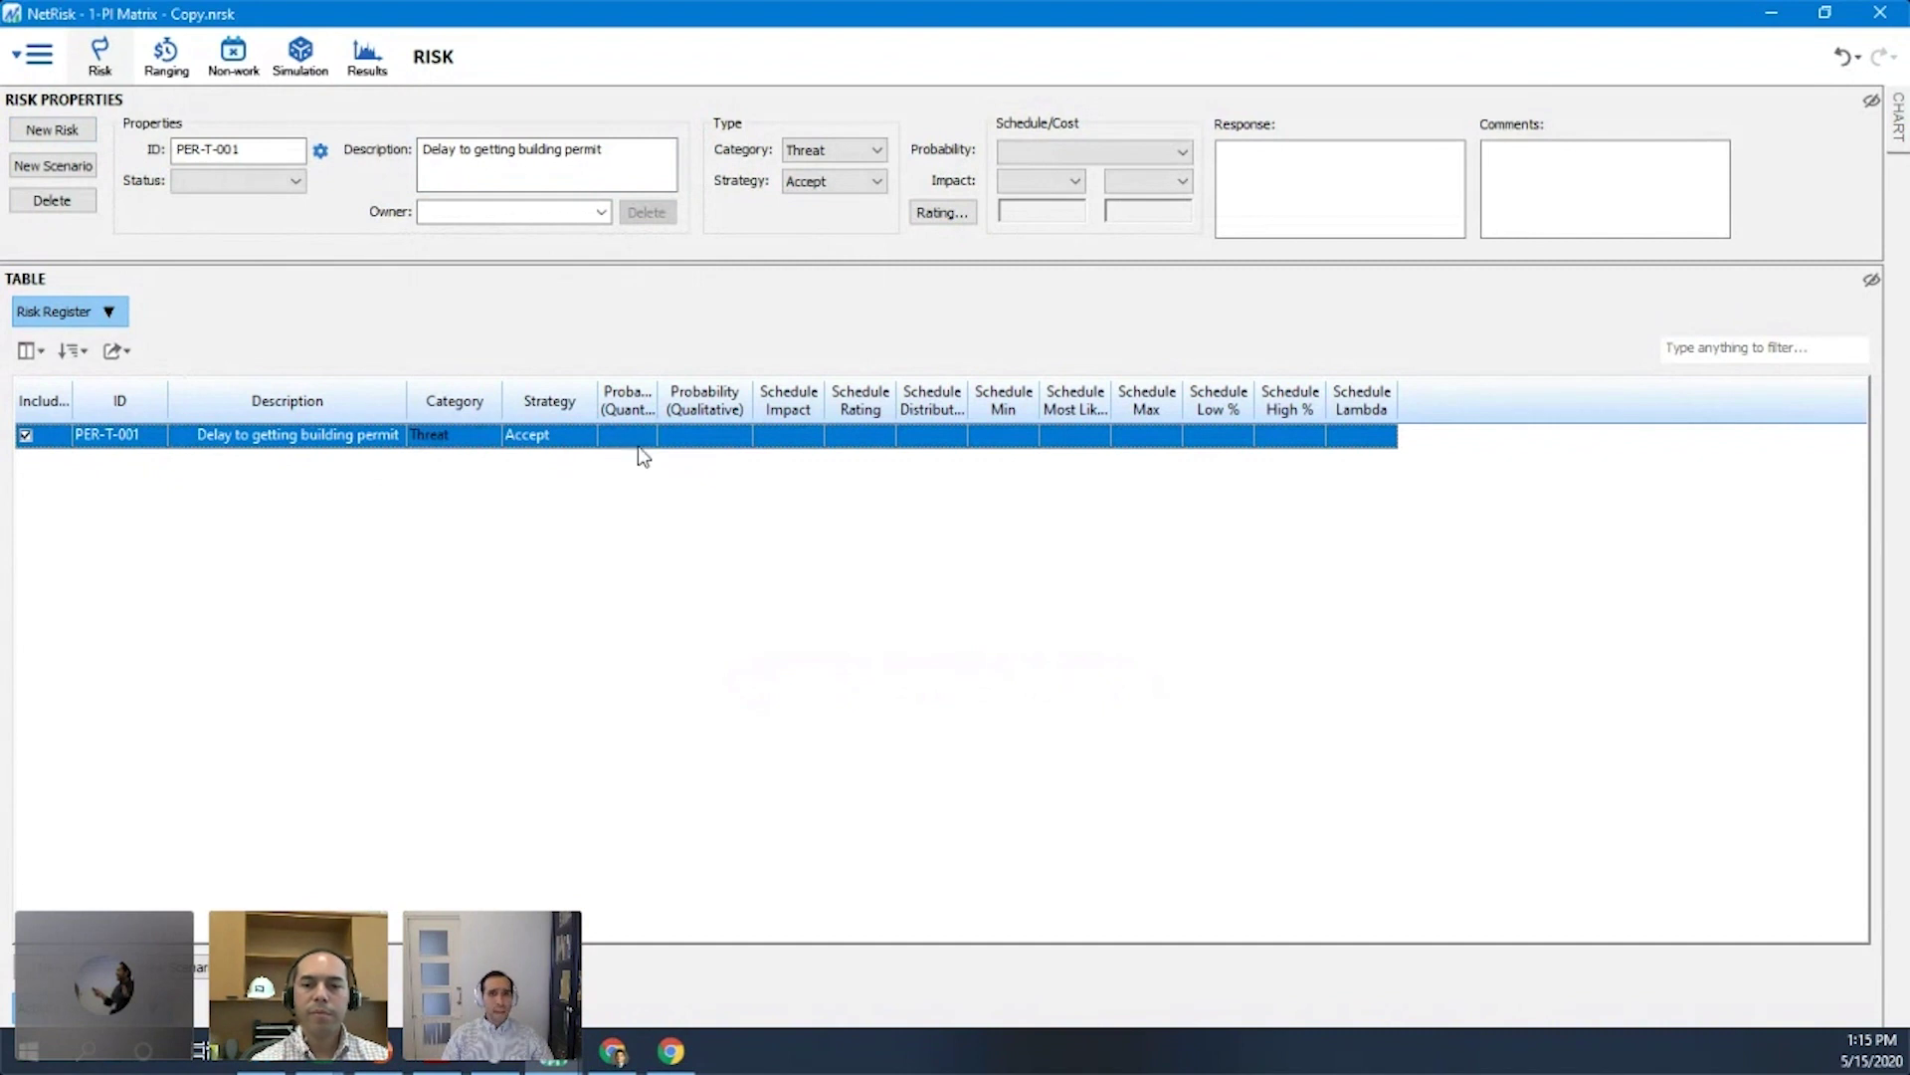
# - Move the Probability (Quantitative) column after Schedule Rating, and show the Cost Impact, Cost Rating and Combined Rating columns
pyautogui.moveTo(664, 401)
pyautogui.mouseDown()
pyautogui.moveTo(680, 400)
pyautogui.moveTo(647, 404)
pyautogui.moveTo(933, 404)
pyautogui.mouseUp()
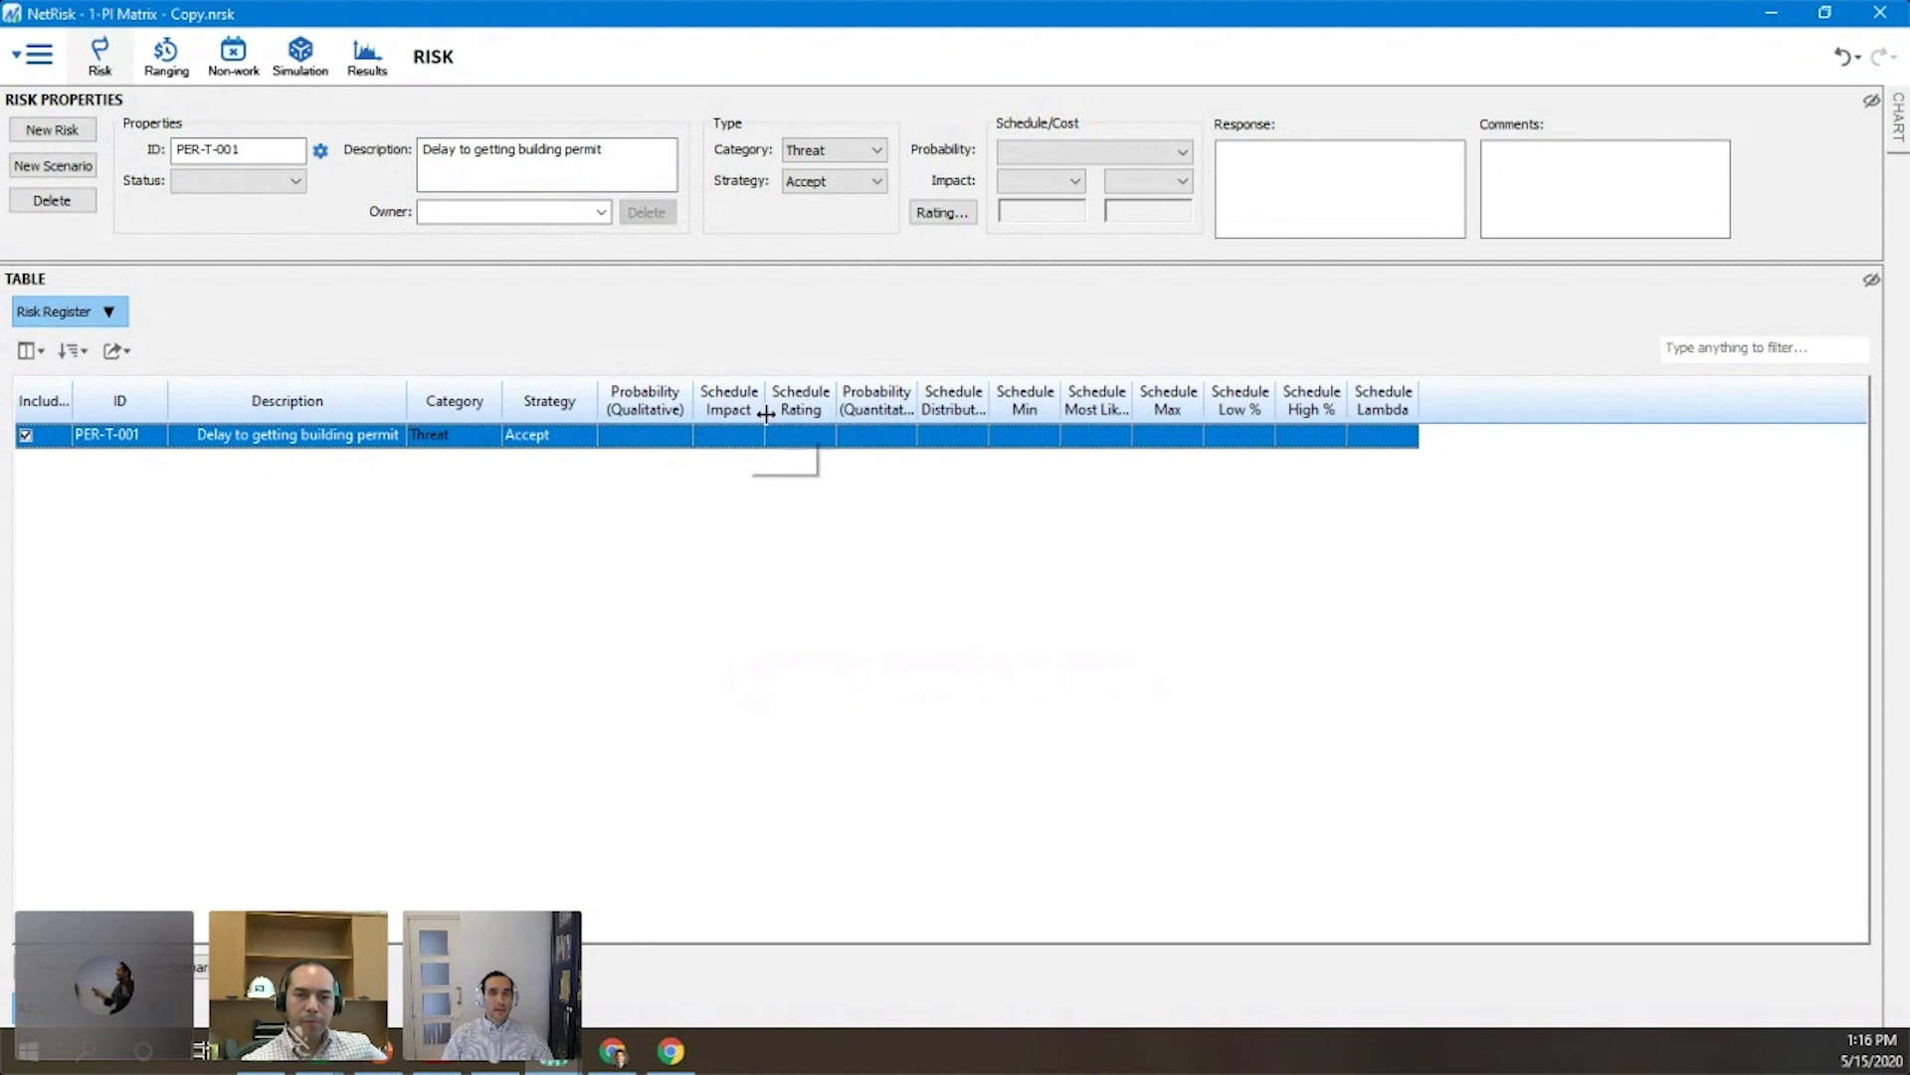
pyautogui.rightClick(806, 415)
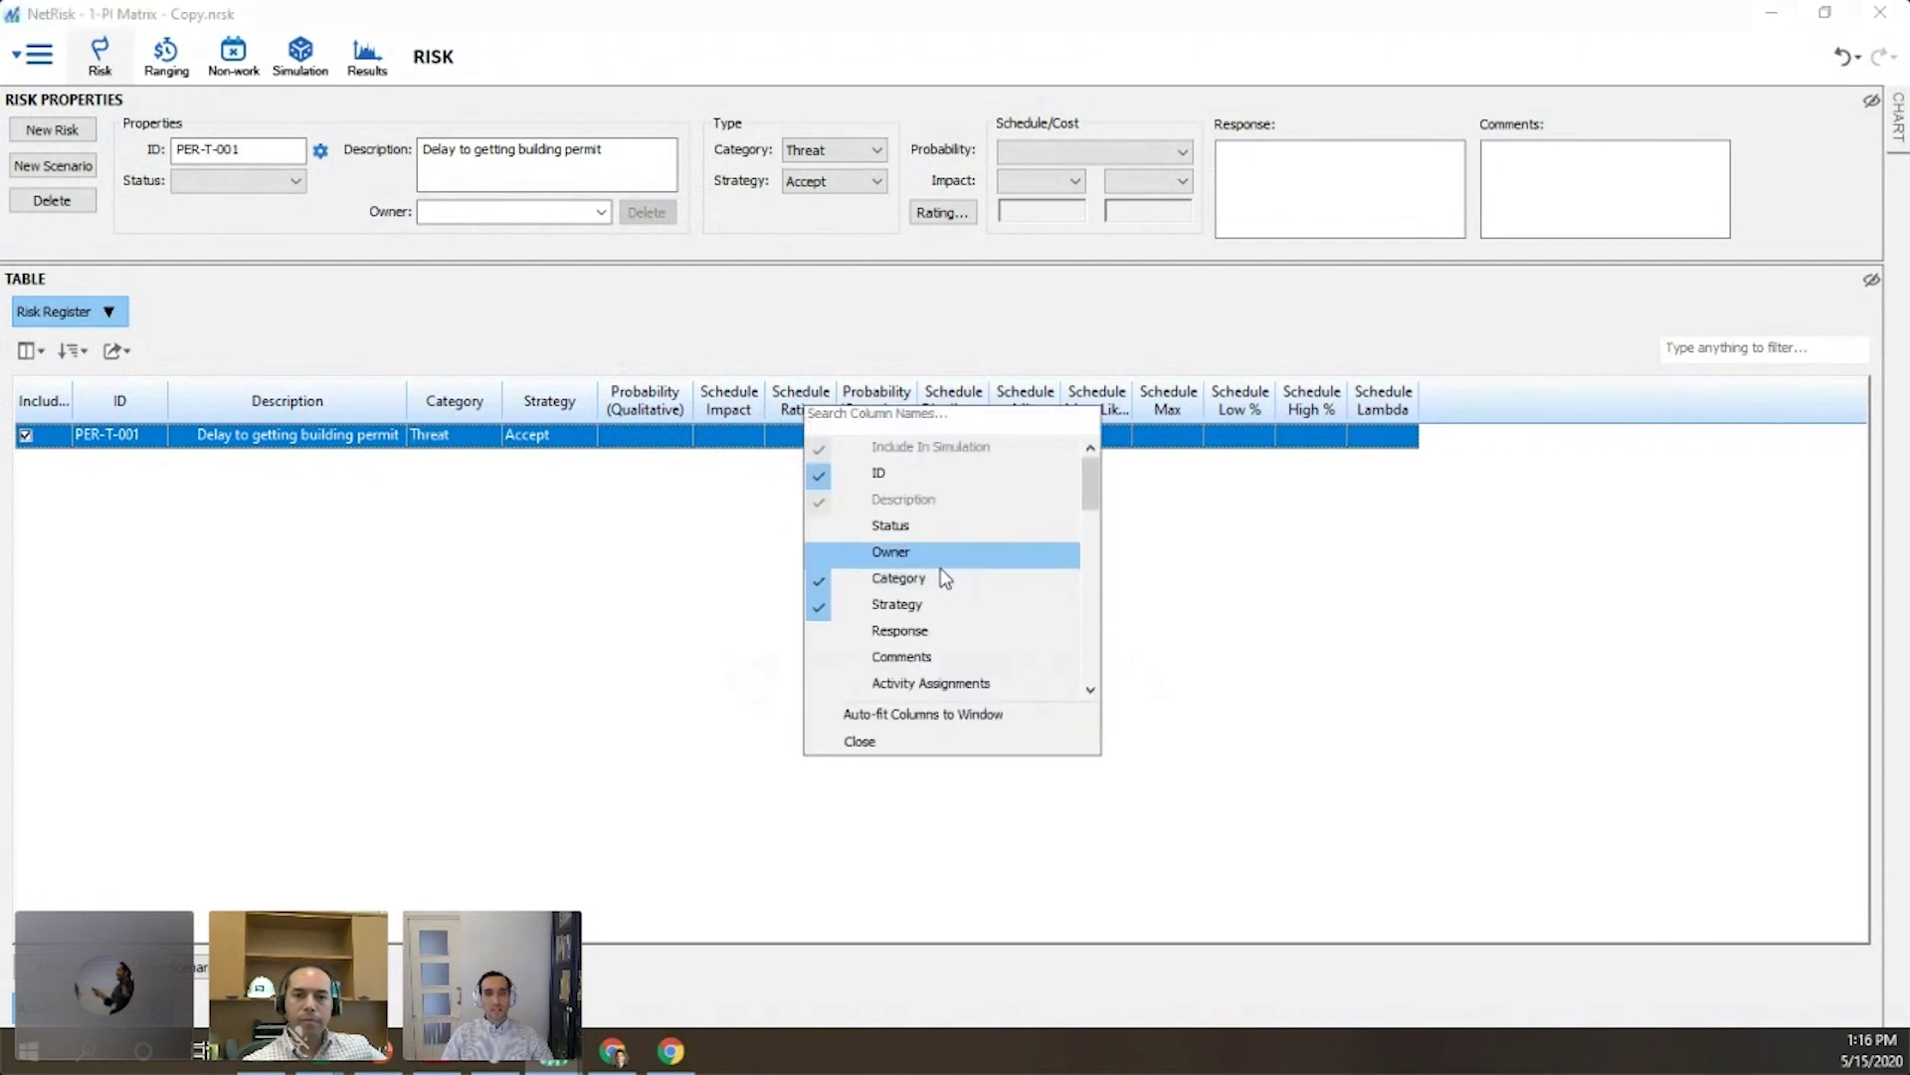
pyautogui.scroll(-1, 946, 577)
pyautogui.scroll(-1, 942, 587)
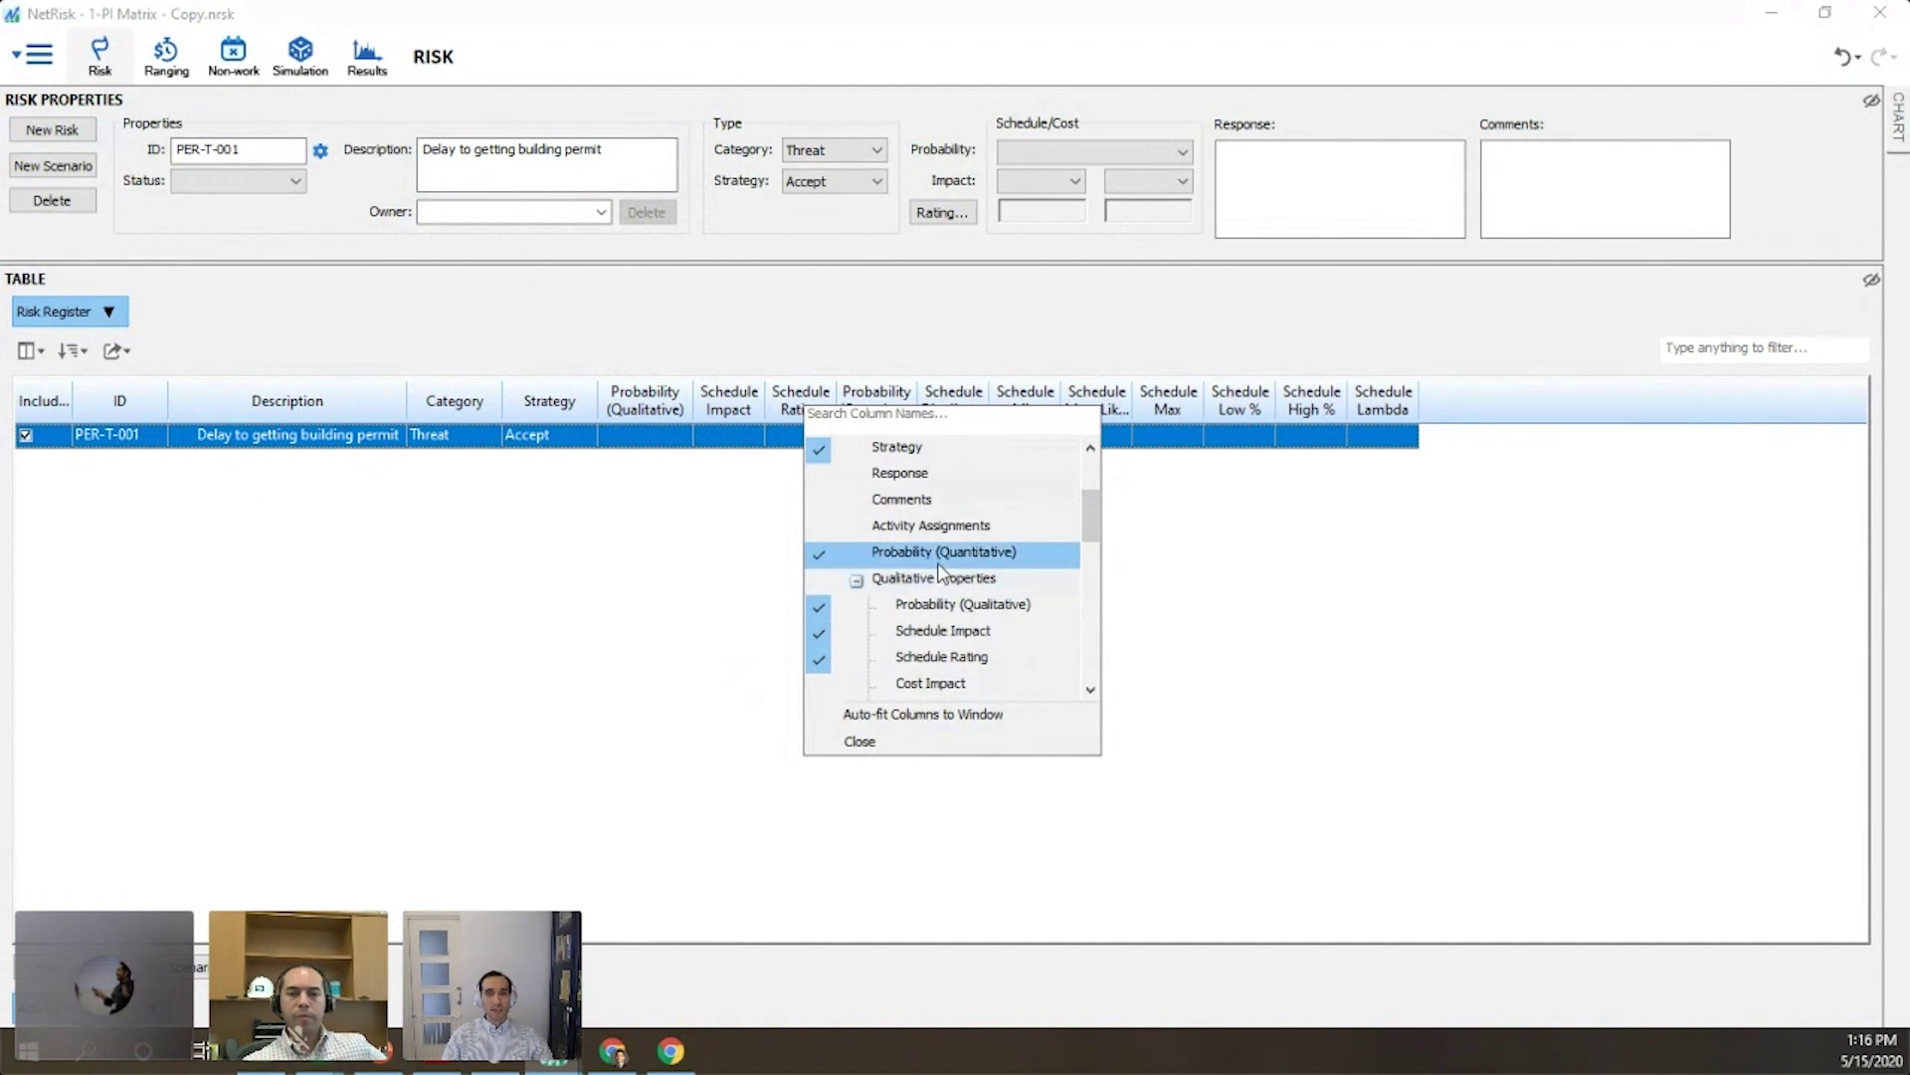
pyautogui.scroll(-1, 937, 521)
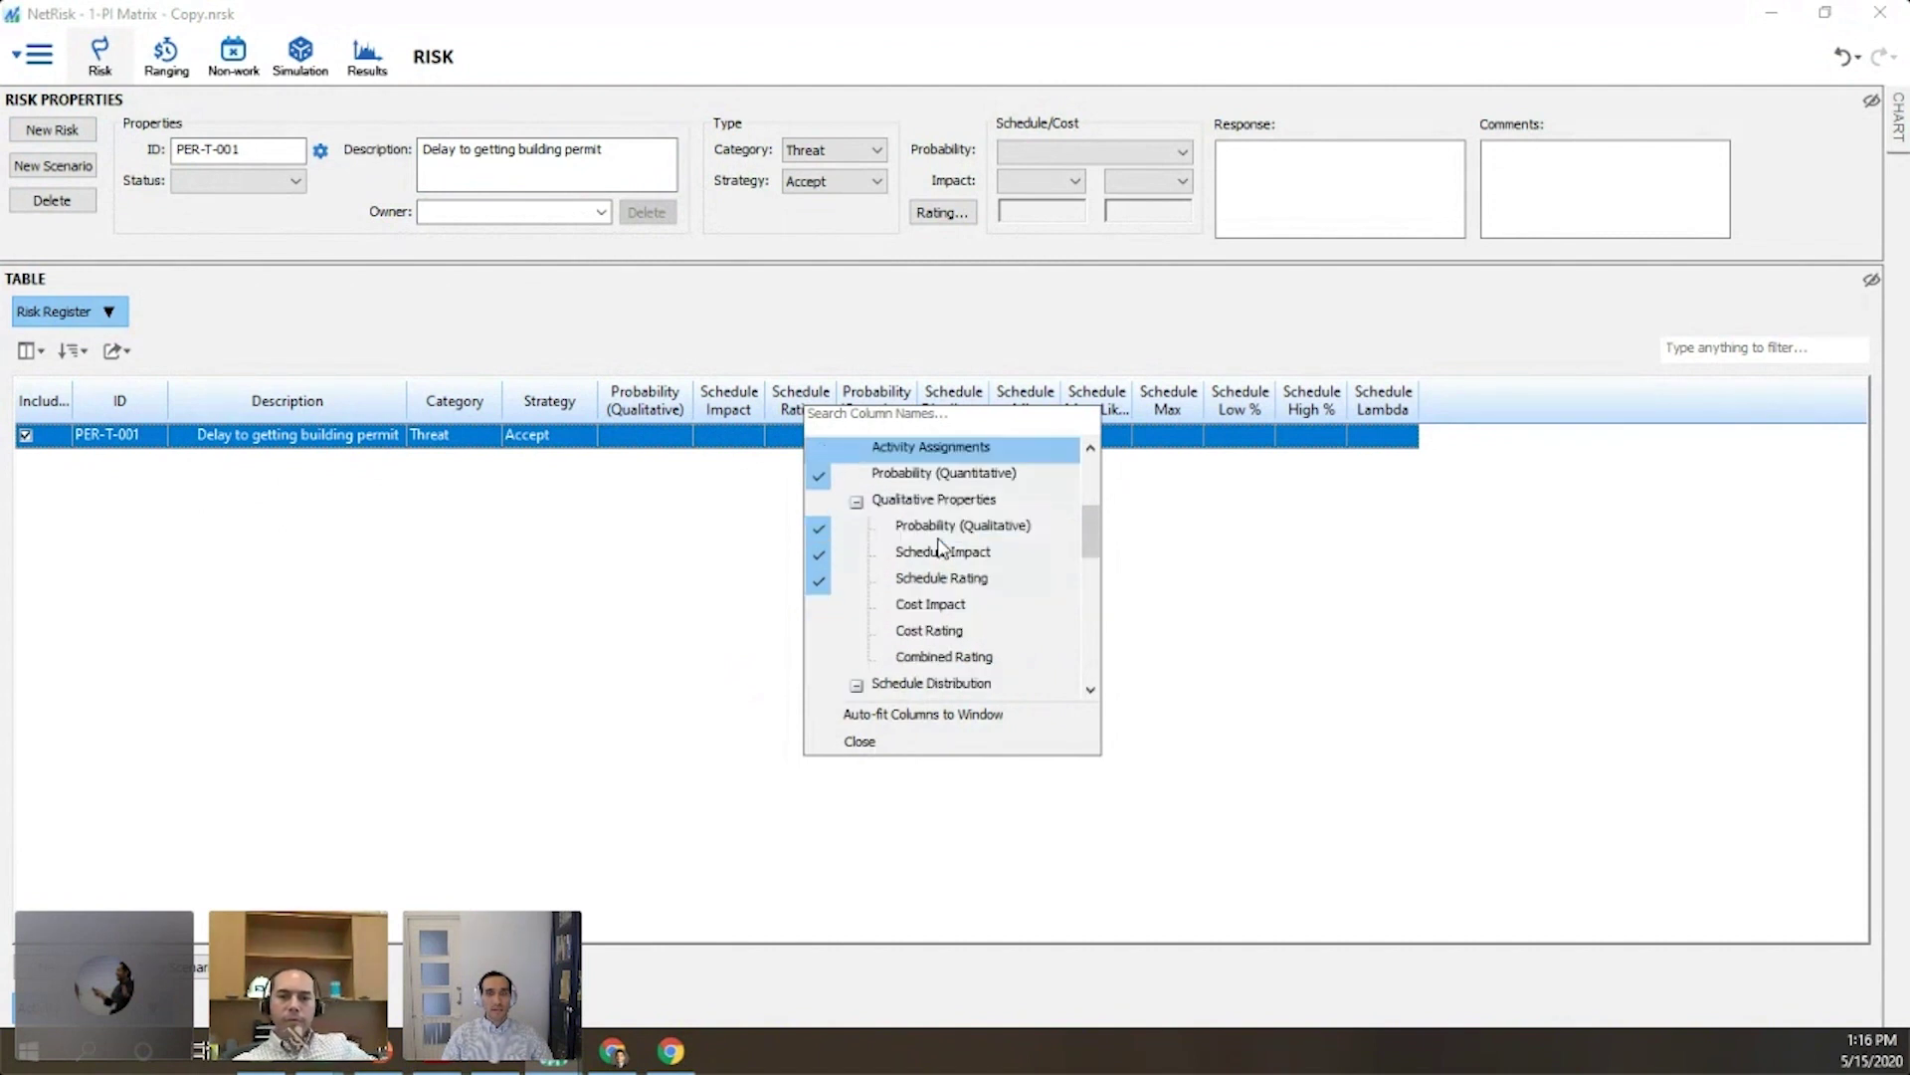
pyautogui.click(935, 609)
pyautogui.click(935, 630)
pyautogui.click(940, 657)
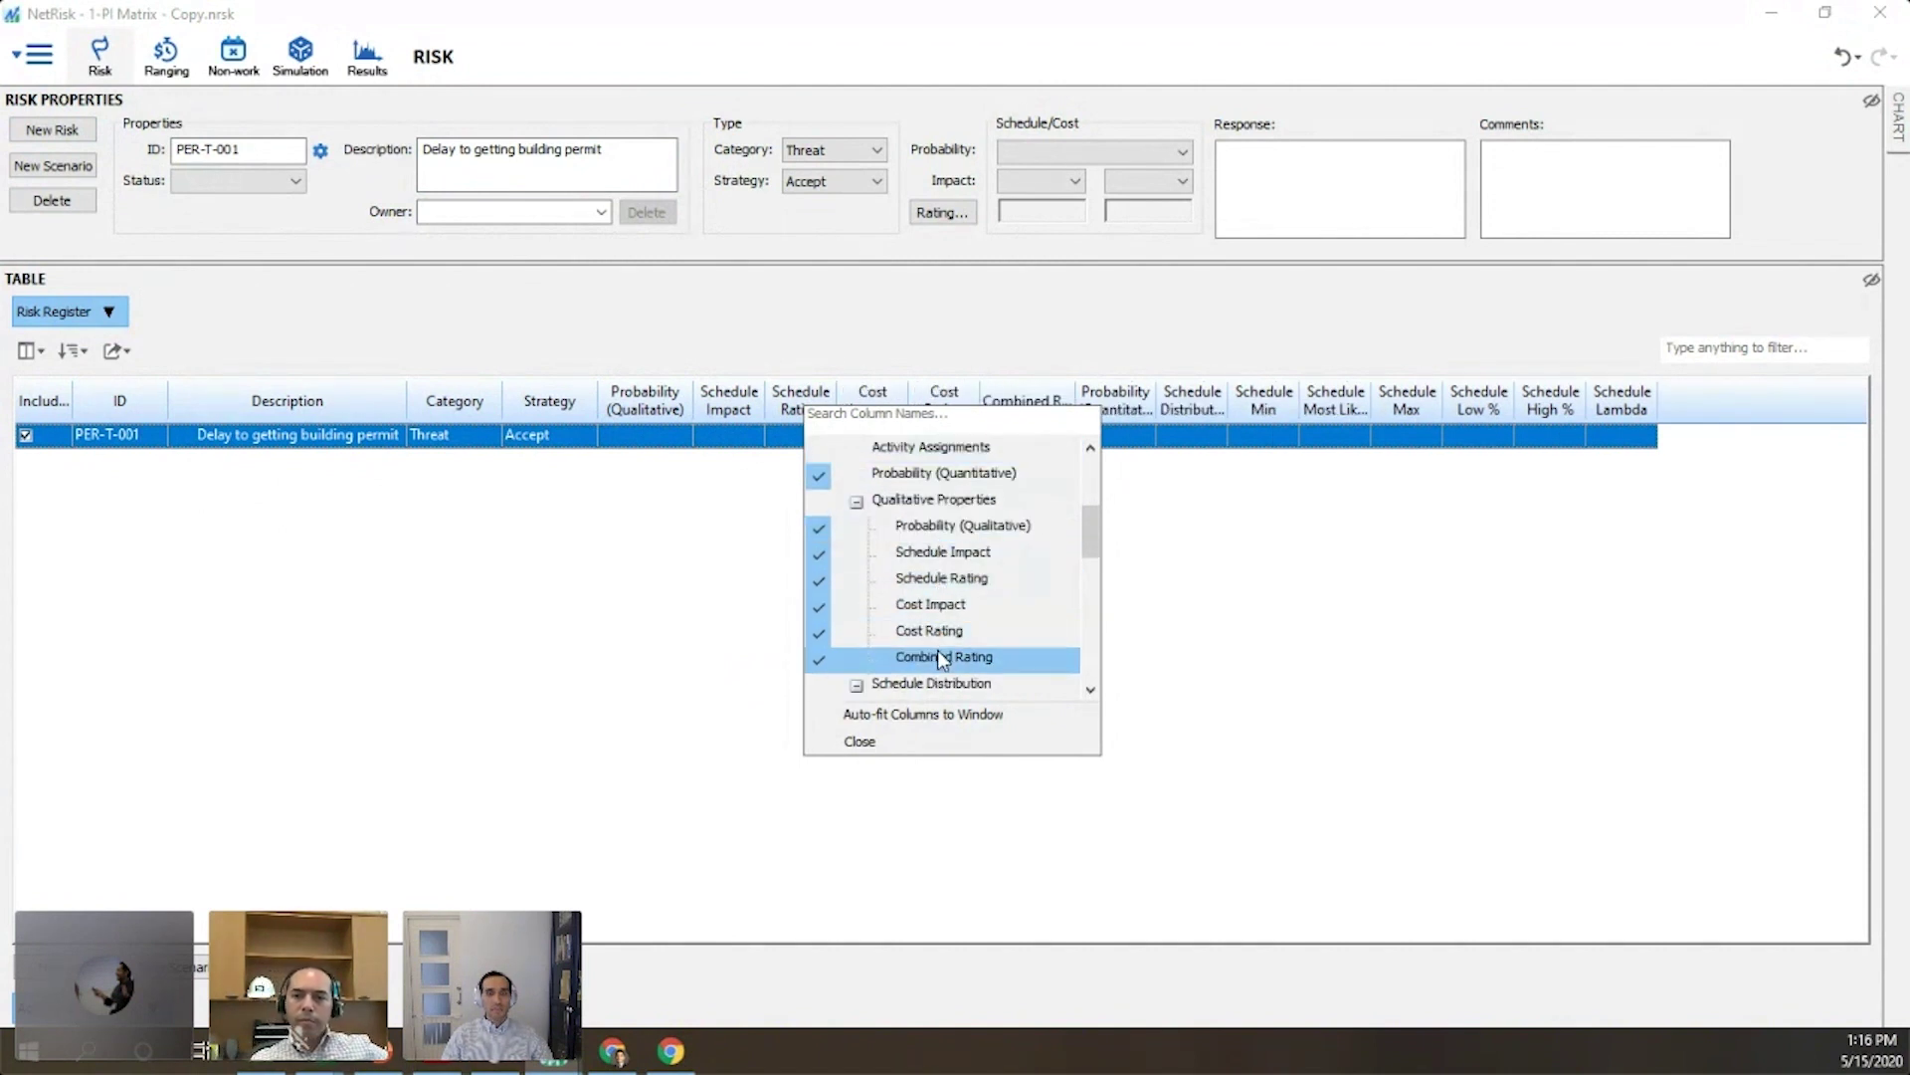
# - Show the Cost Distribution Type, Cost Min, Cost Most Likely, Cost Max and Cost Behavior columns, and auto-fit all columns to the window
pyautogui.scroll(-3, 955, 632)
pyautogui.scroll(-3, 960, 629)
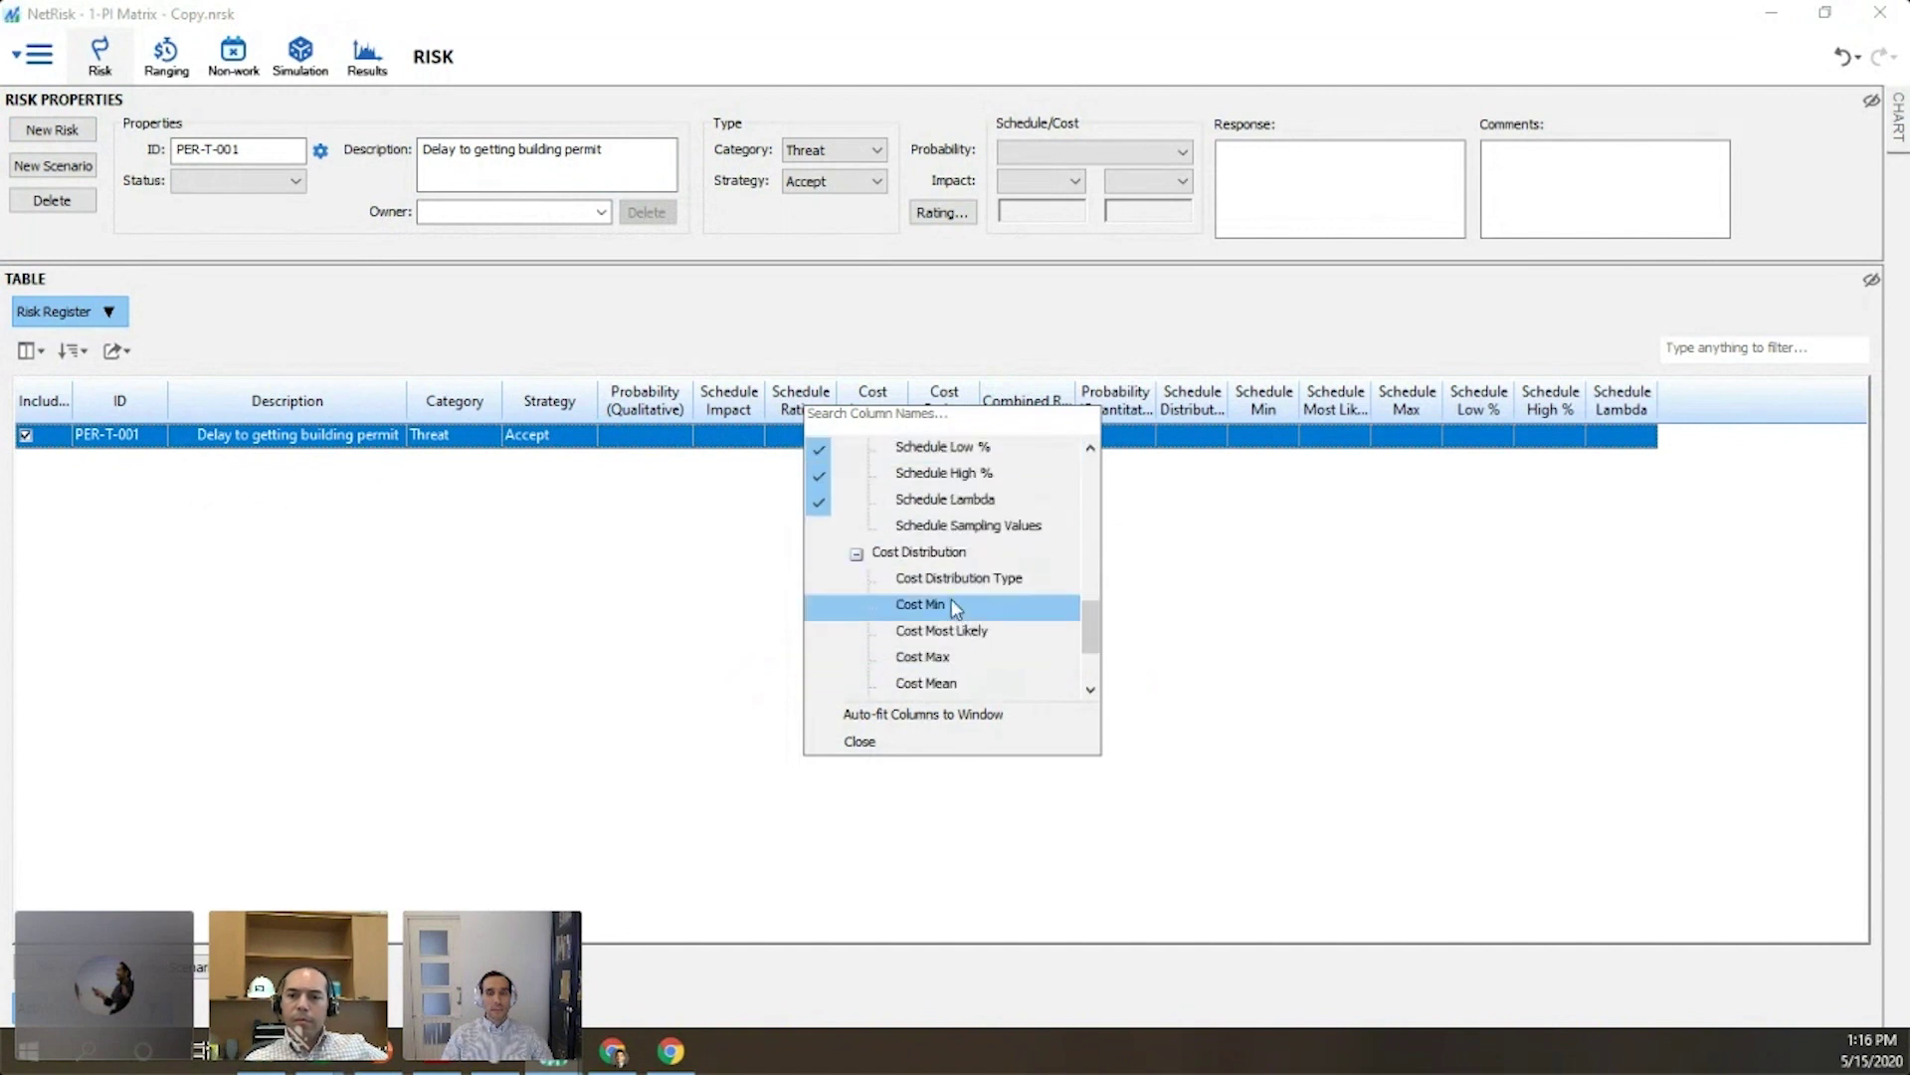
pyautogui.click(945, 578)
pyautogui.click(941, 599)
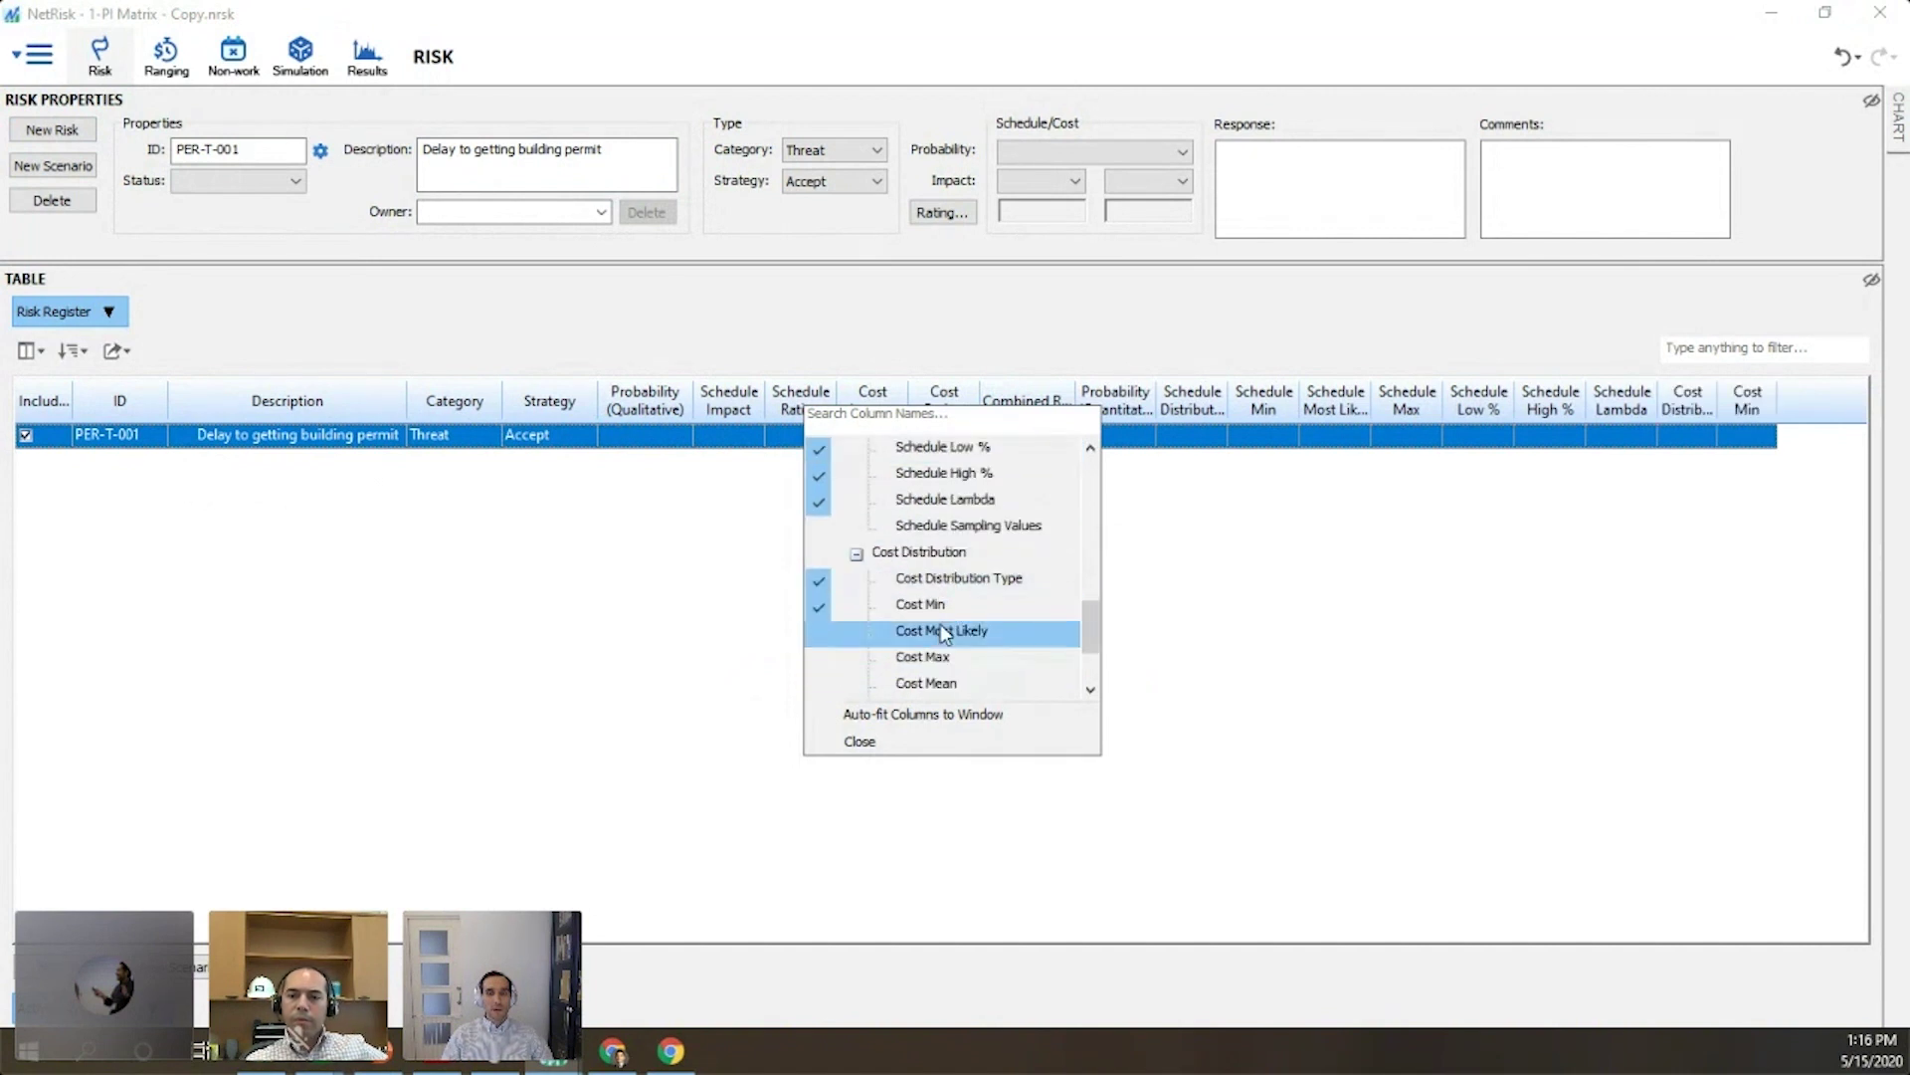
pyautogui.click(940, 626)
pyautogui.click(941, 657)
pyautogui.scroll(-2, 953, 661)
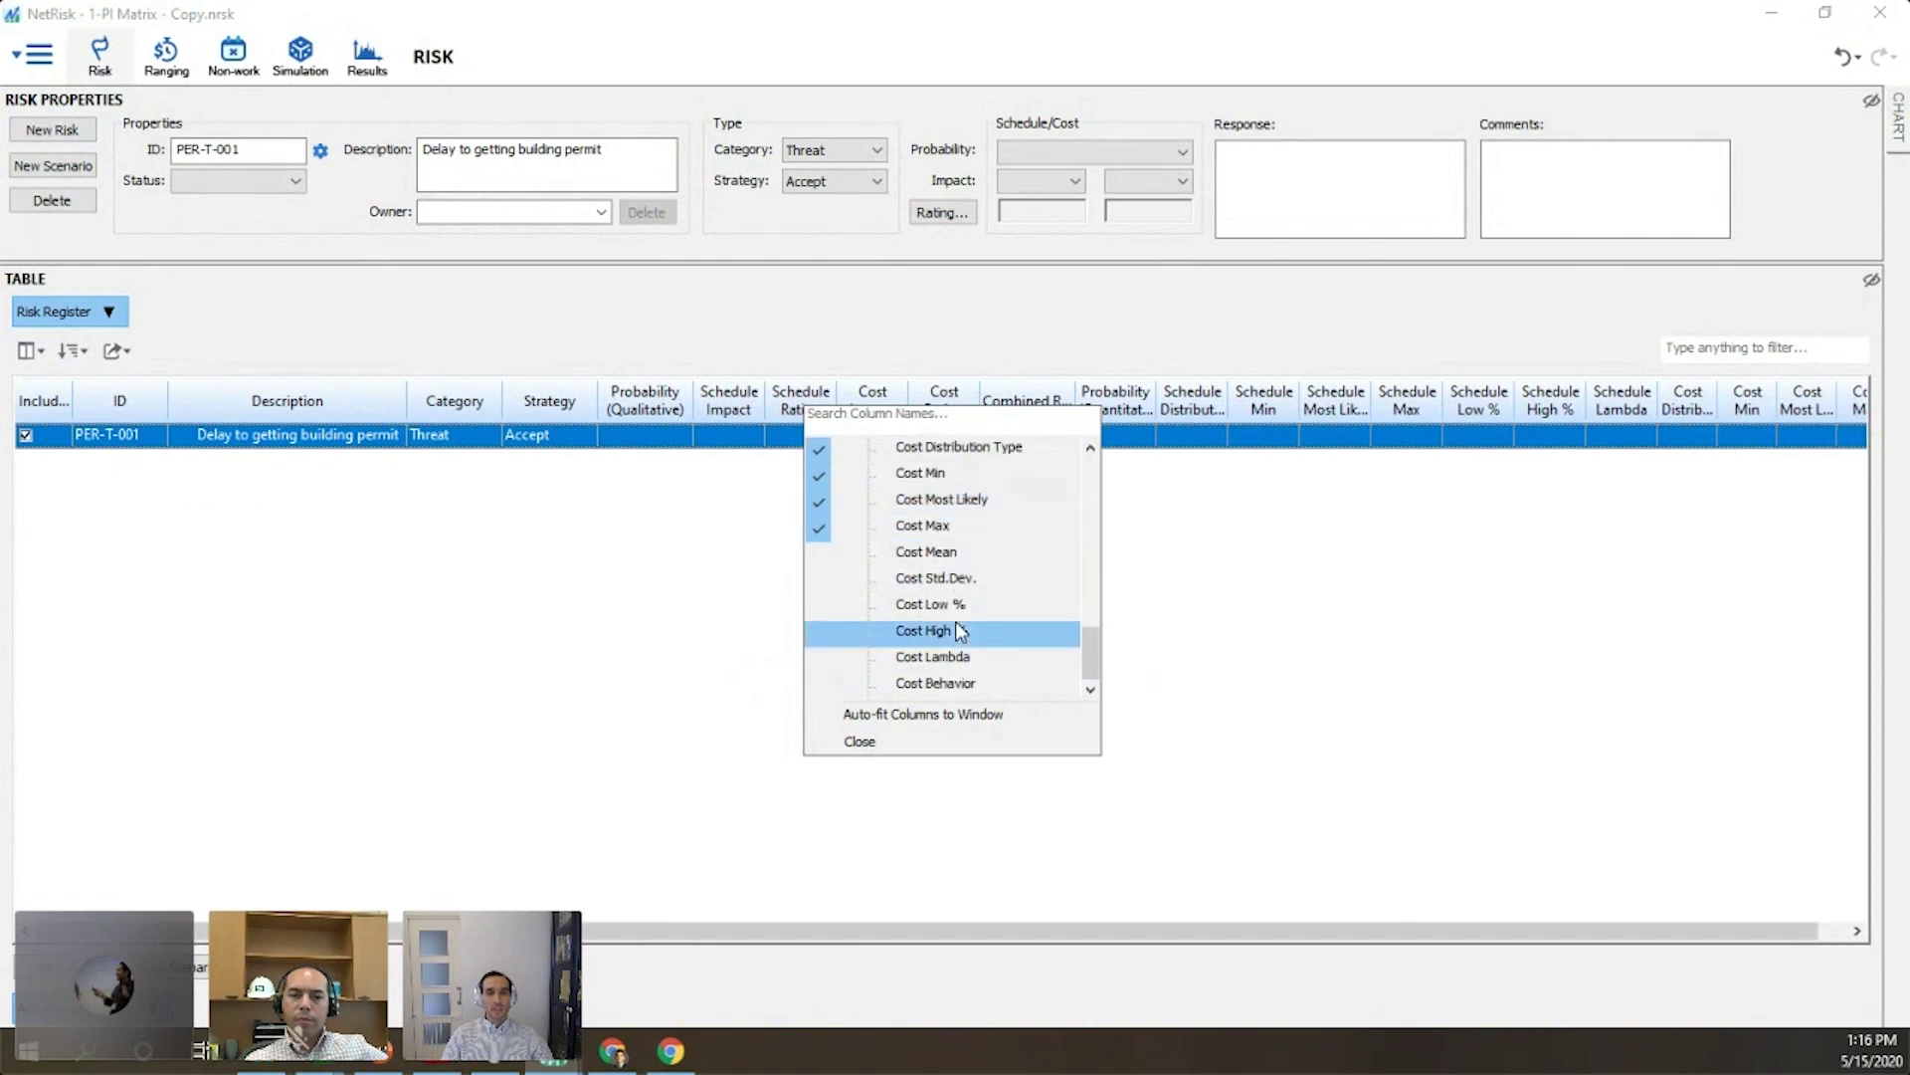
pyautogui.scroll(1, 955, 666)
pyautogui.scroll(-3, 957, 680)
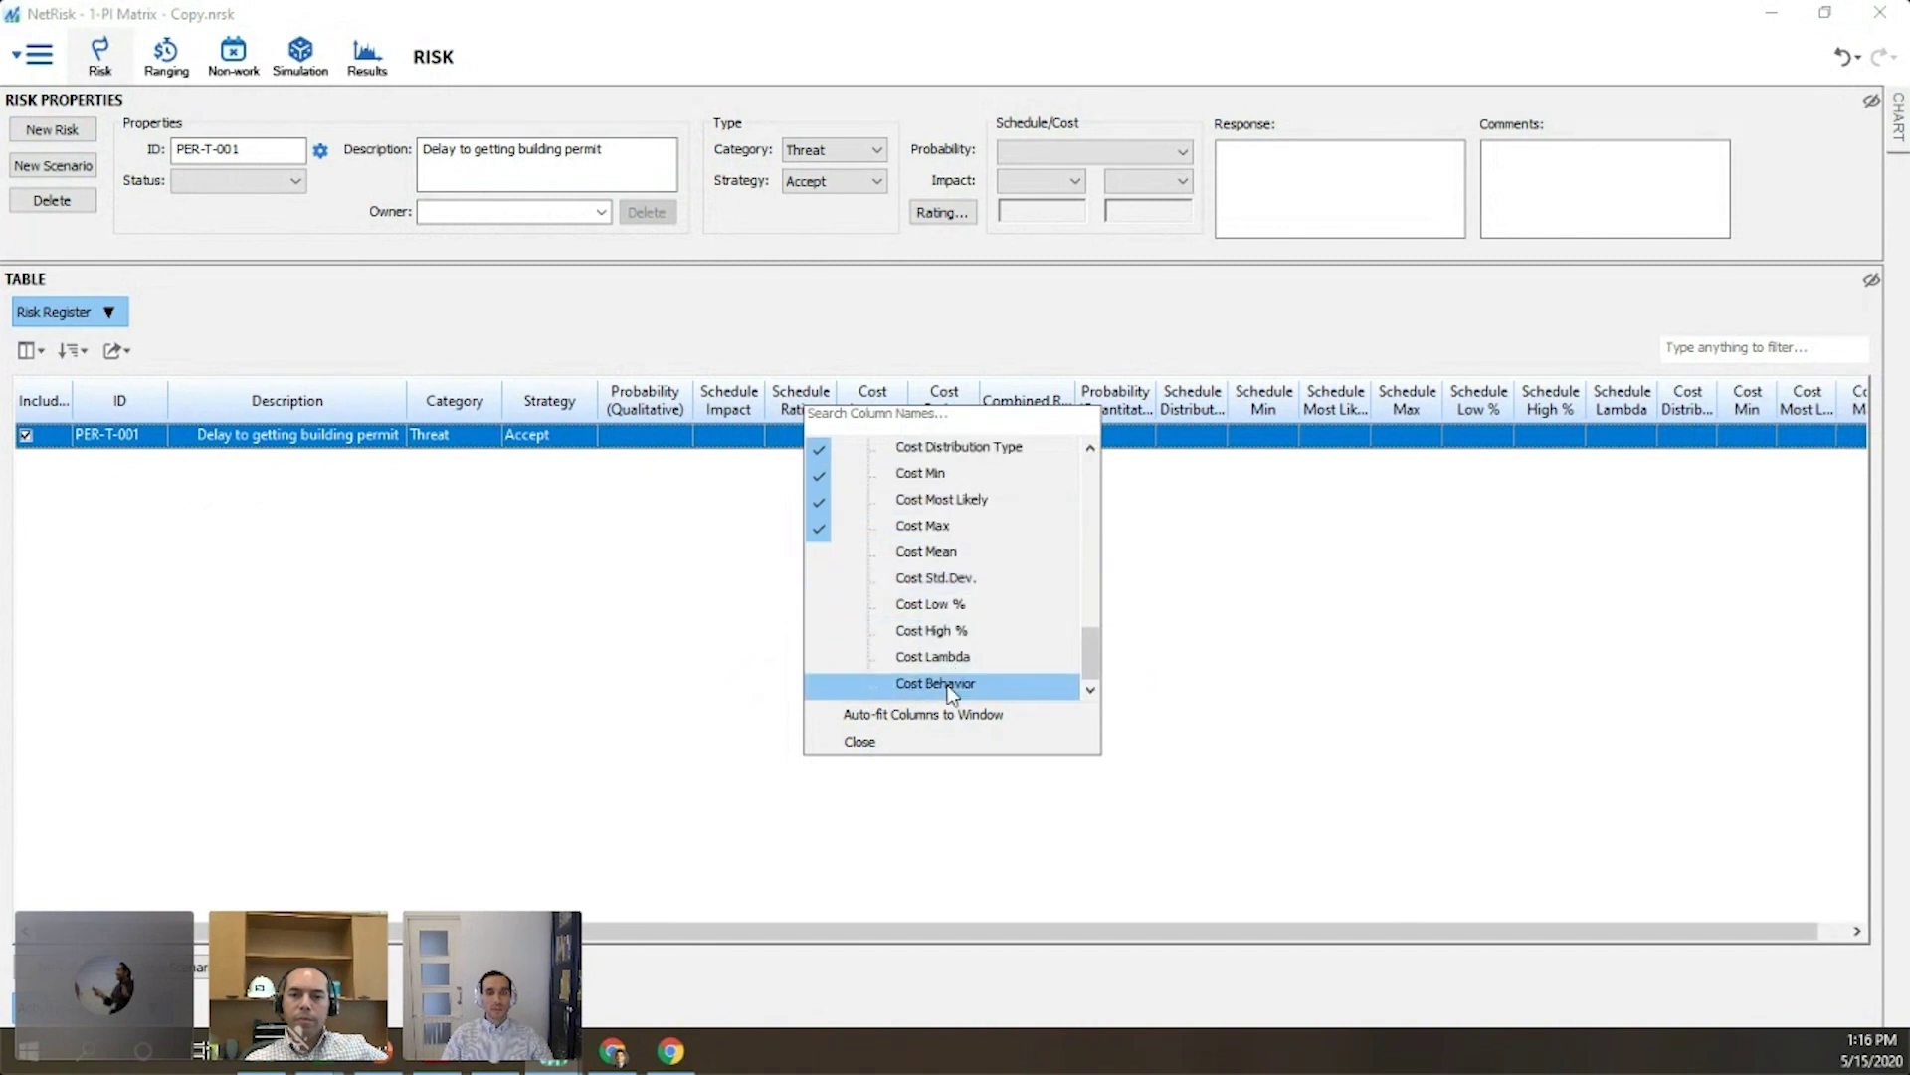
pyautogui.click(950, 686)
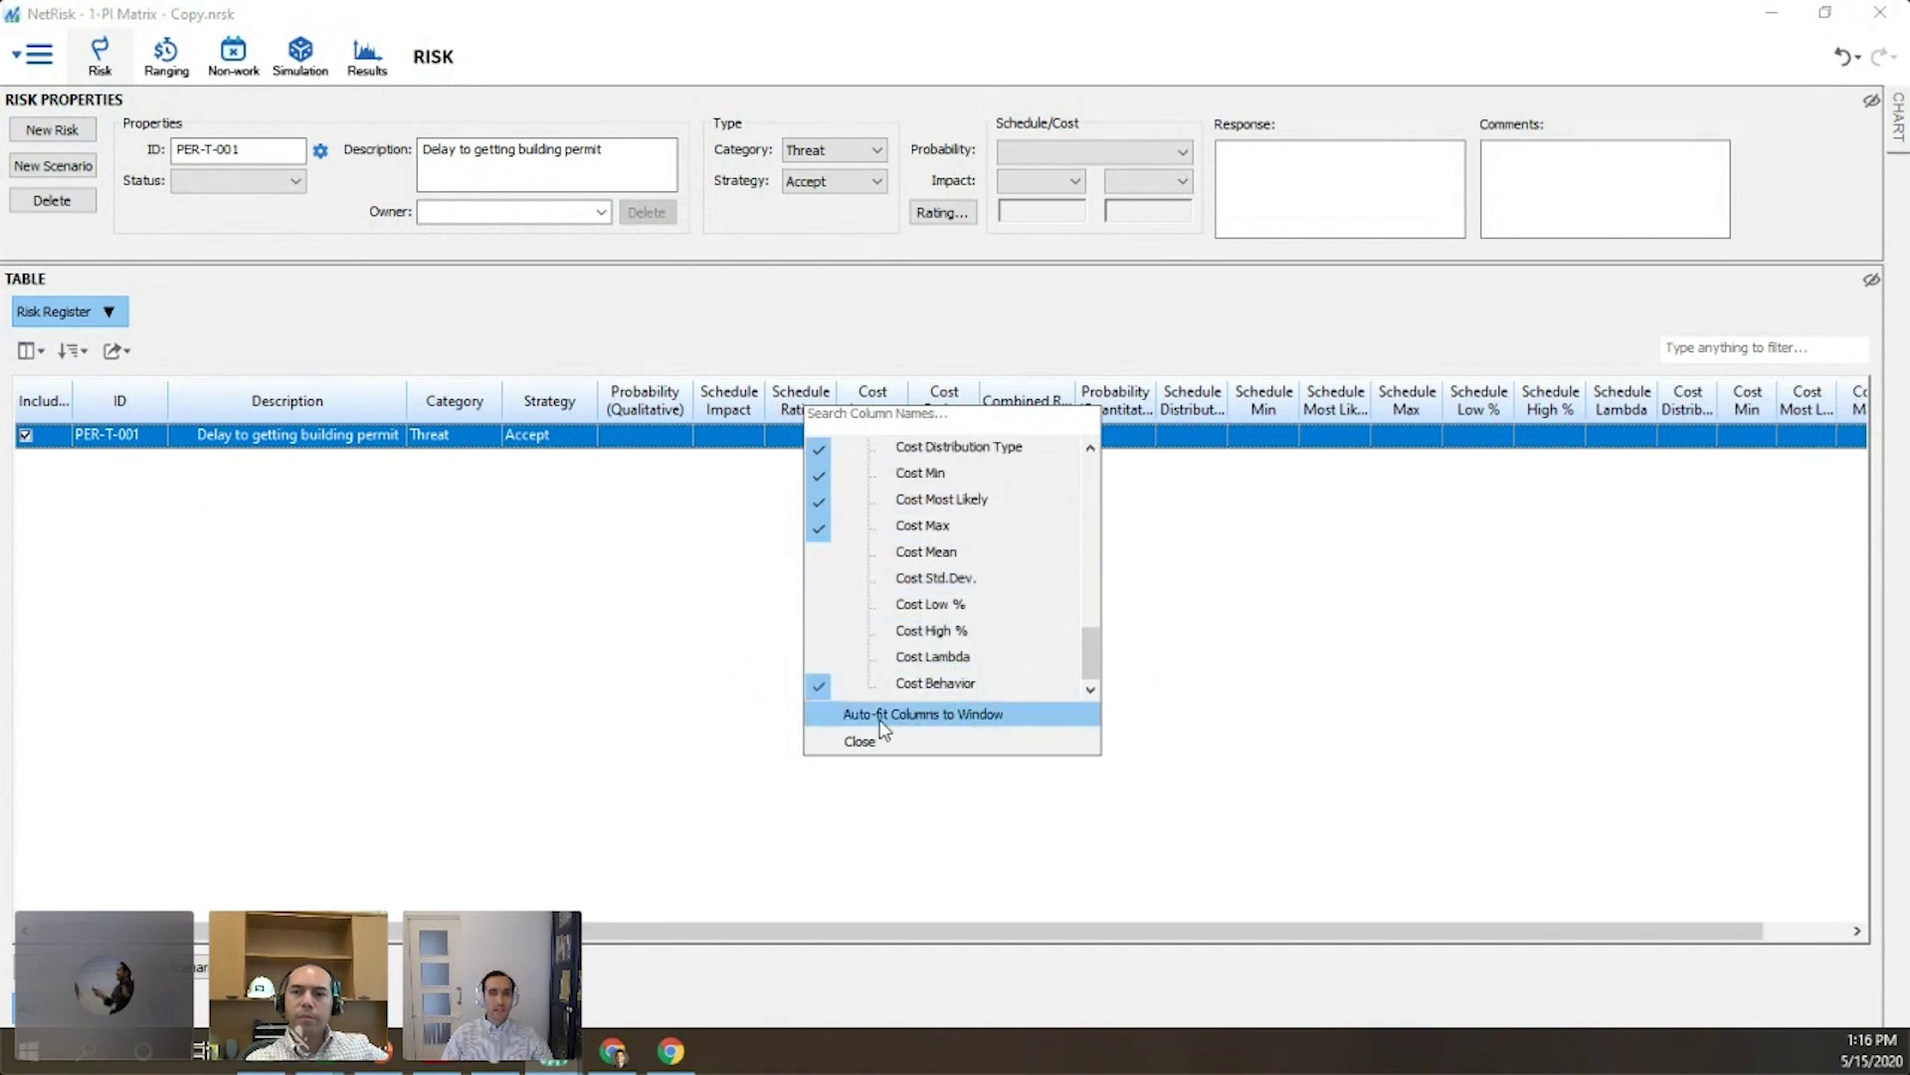
pyautogui.click(880, 718)
pyautogui.click(956, 744)
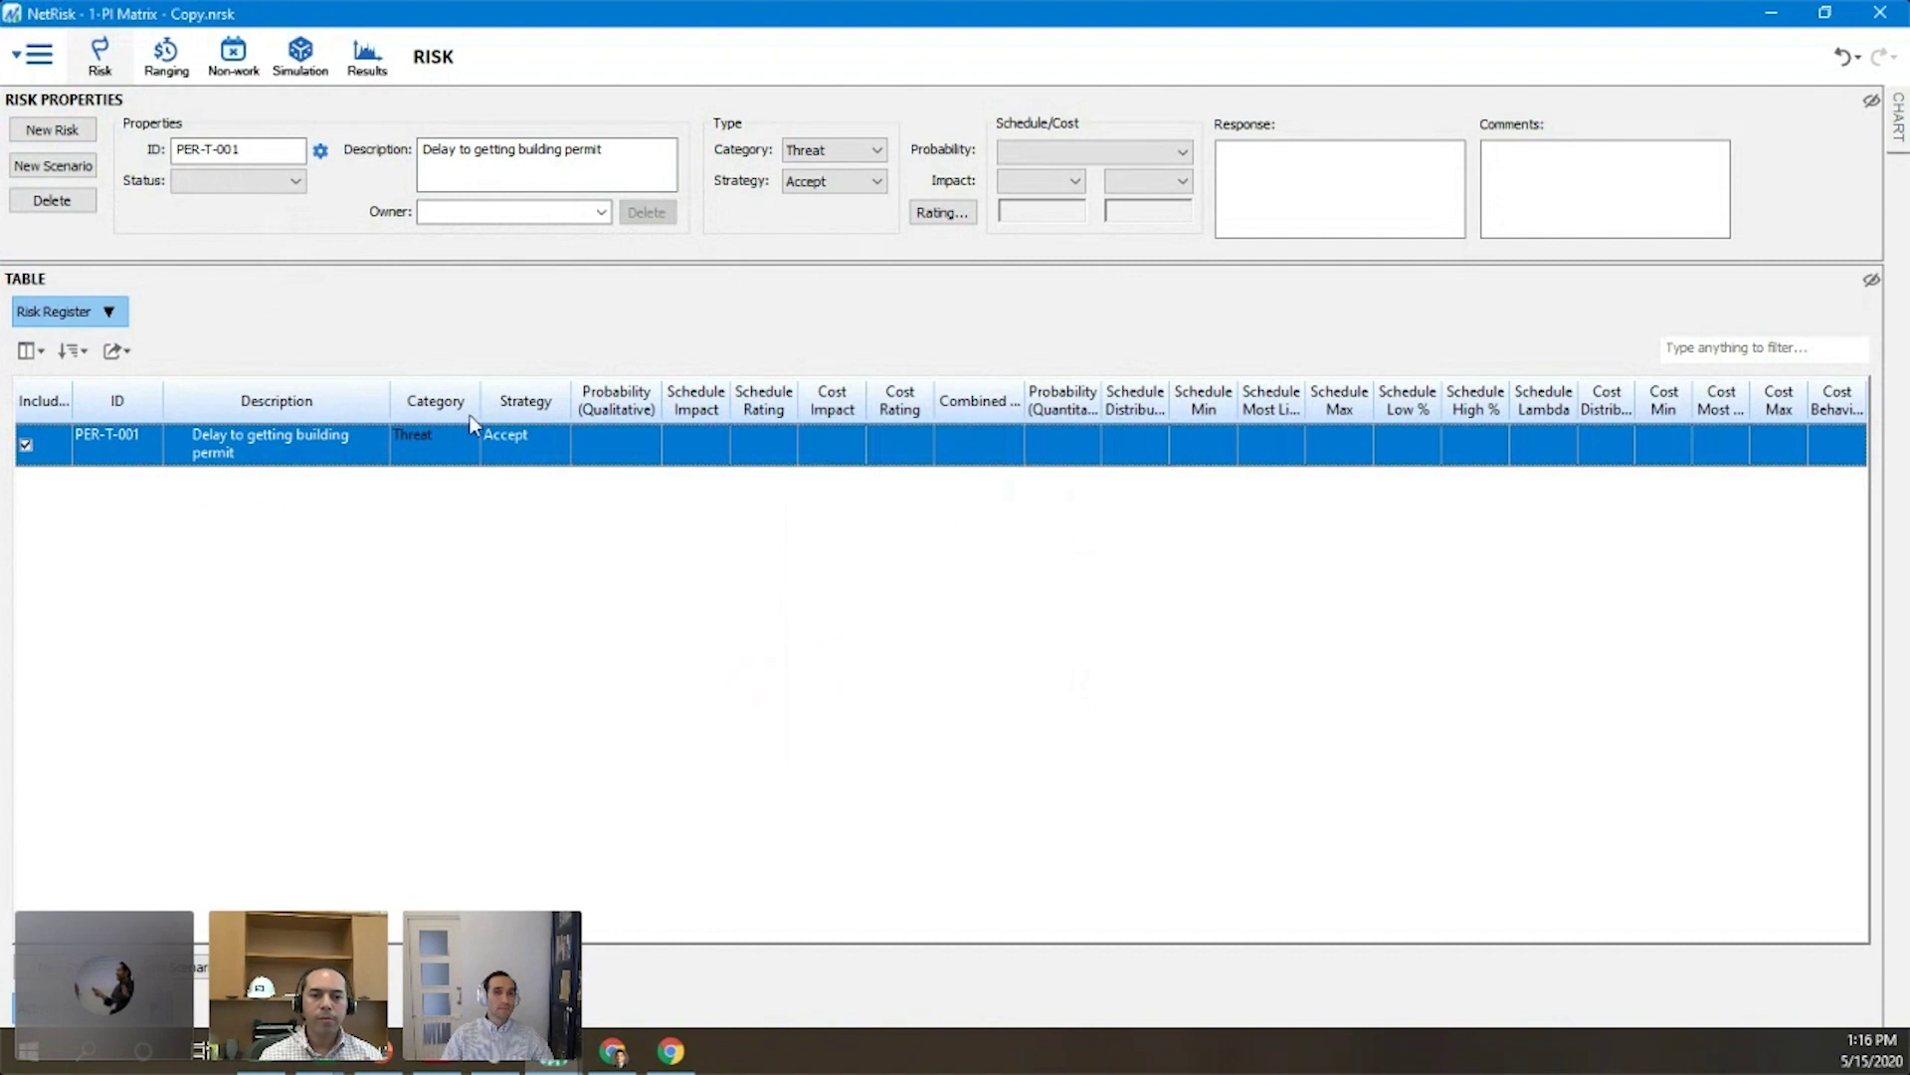
# - Set the building permit risk's qualitative probability to H and its schedule impact to M
pyautogui.click(624, 444)
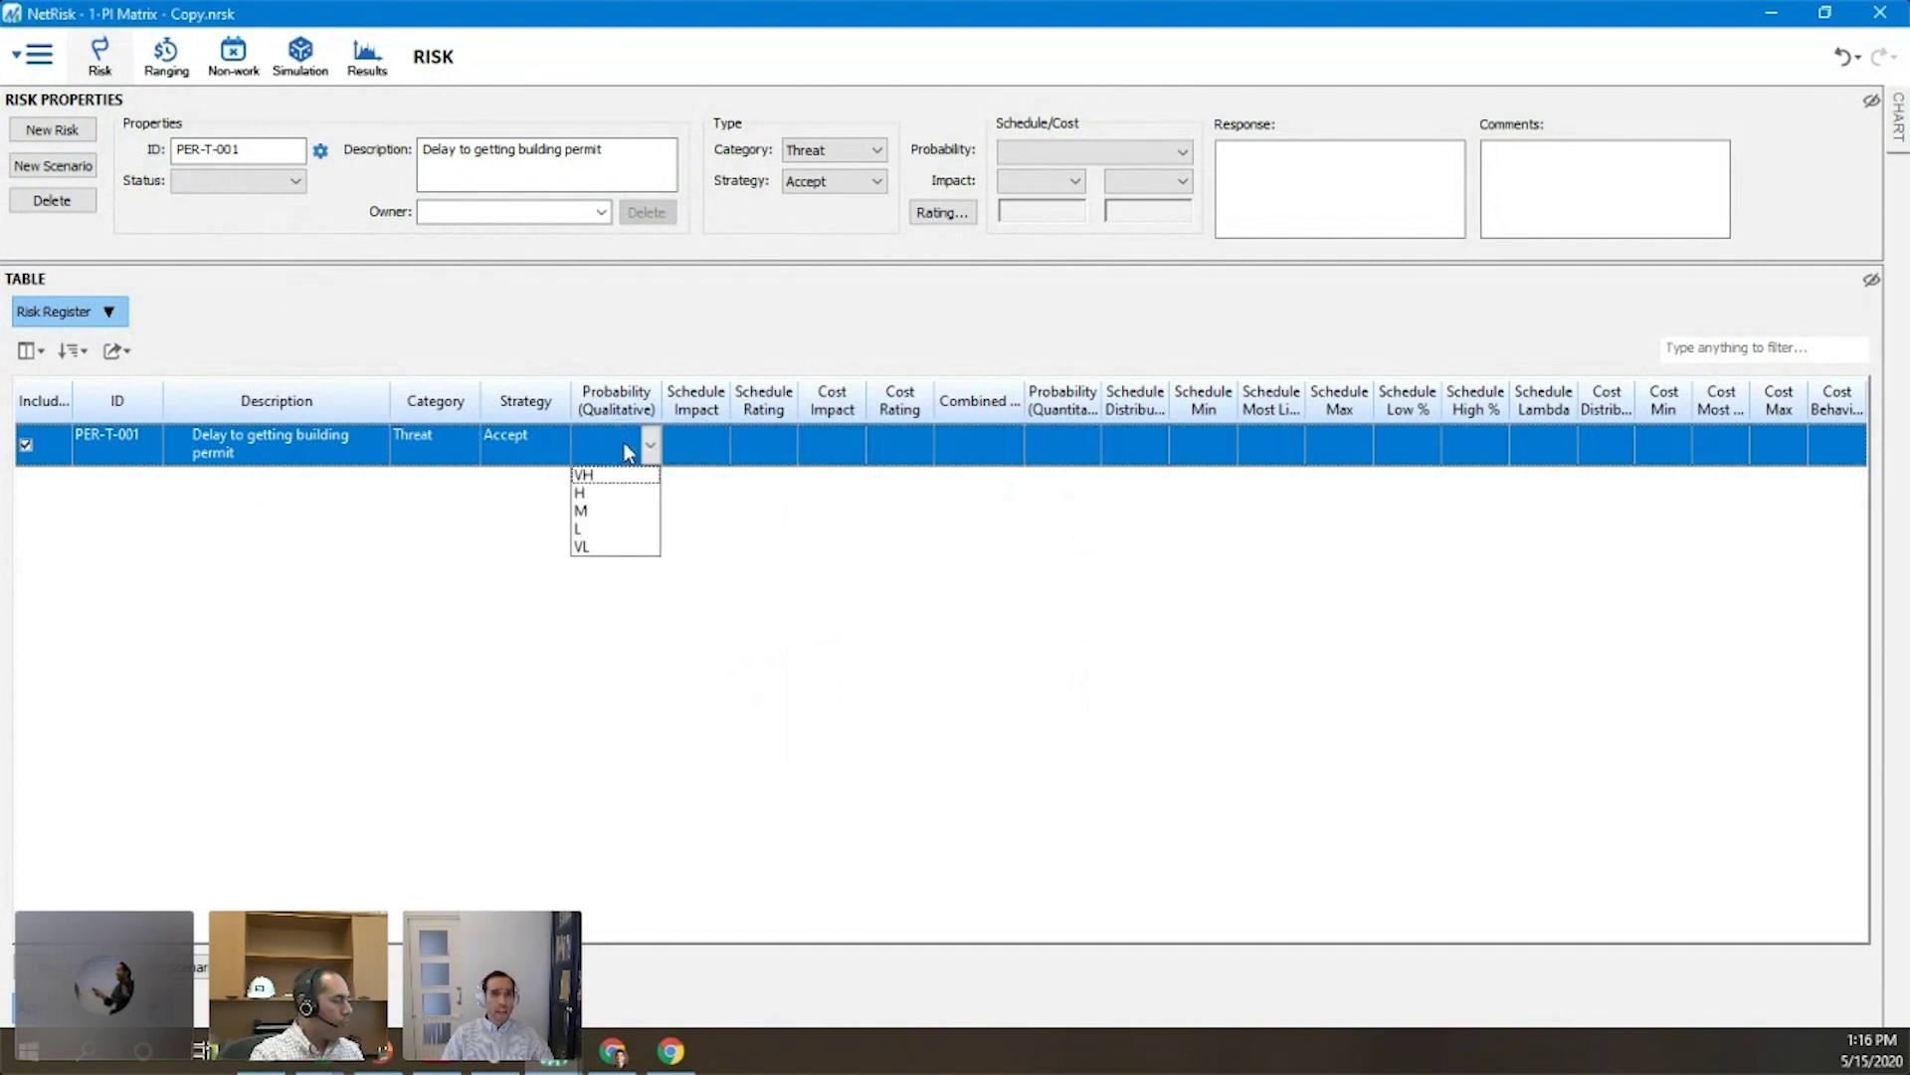
pyautogui.click(593, 496)
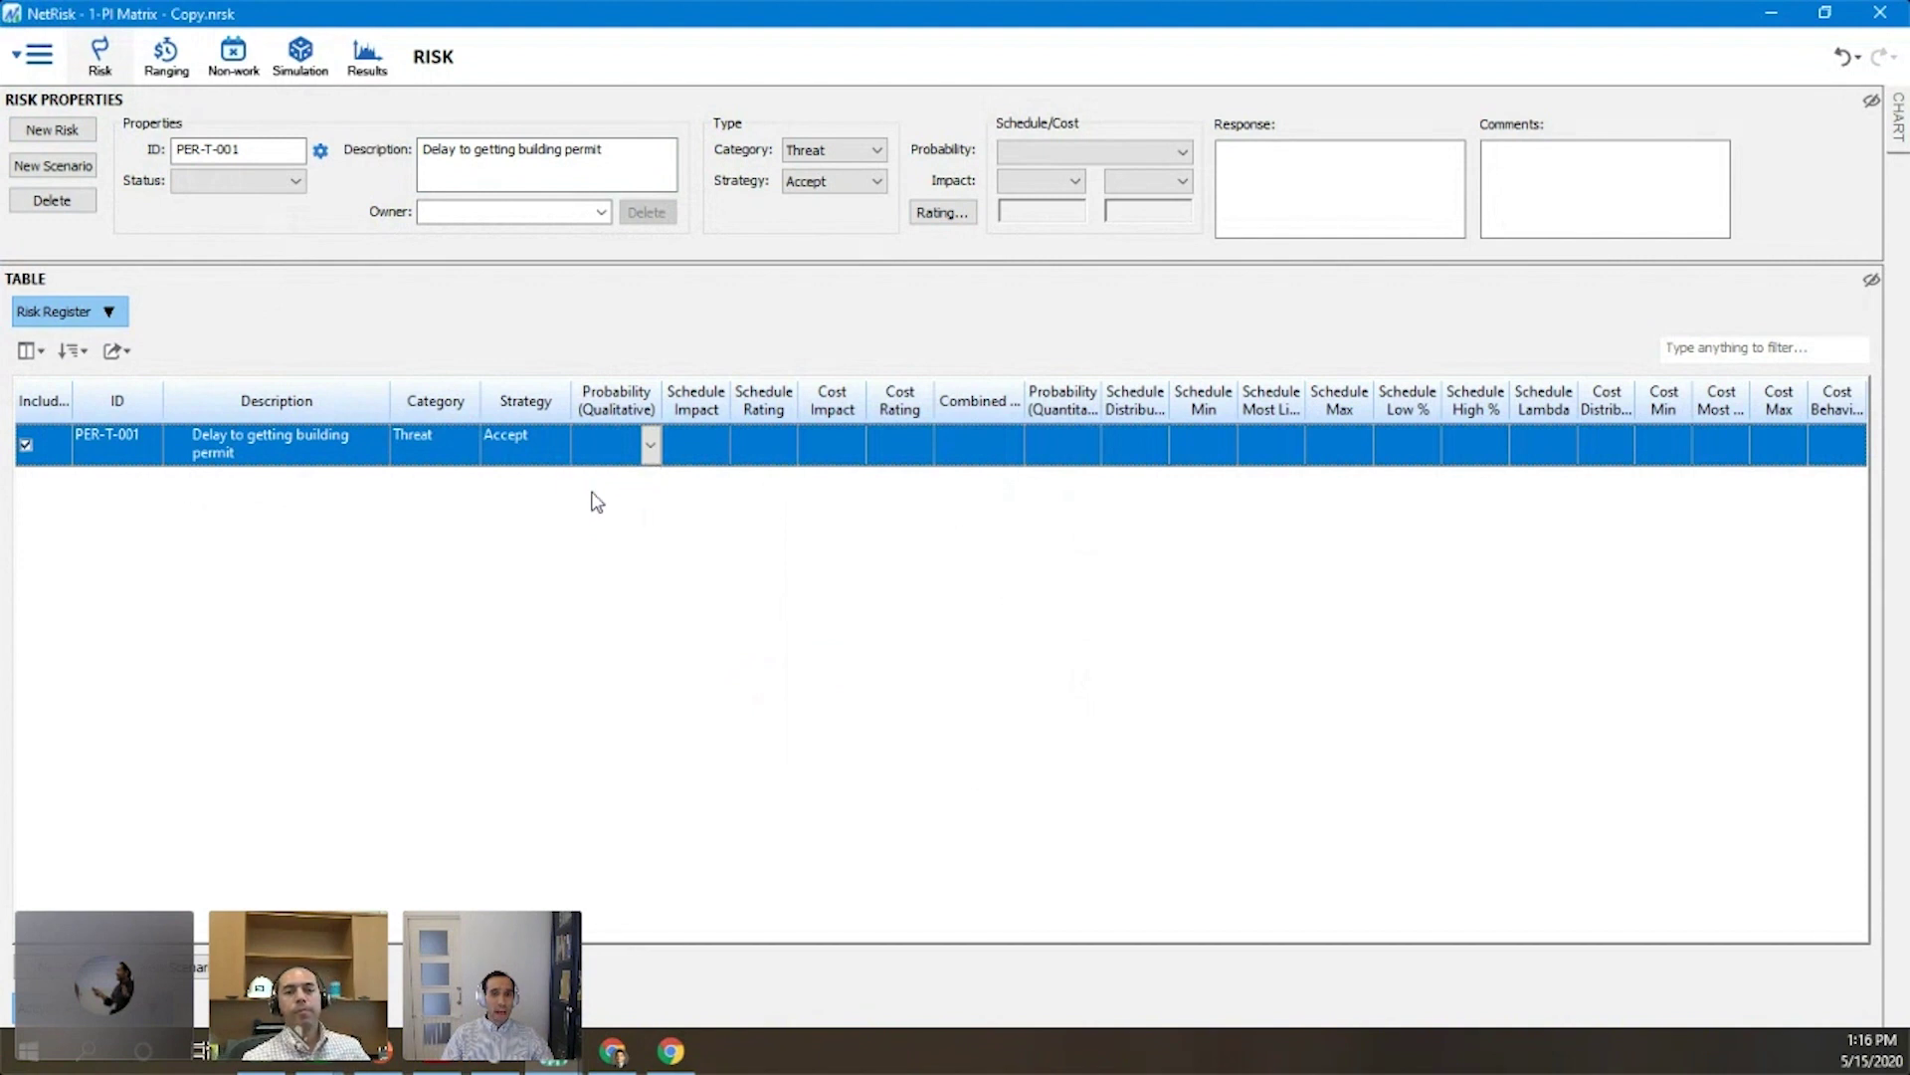
pyautogui.click(703, 459)
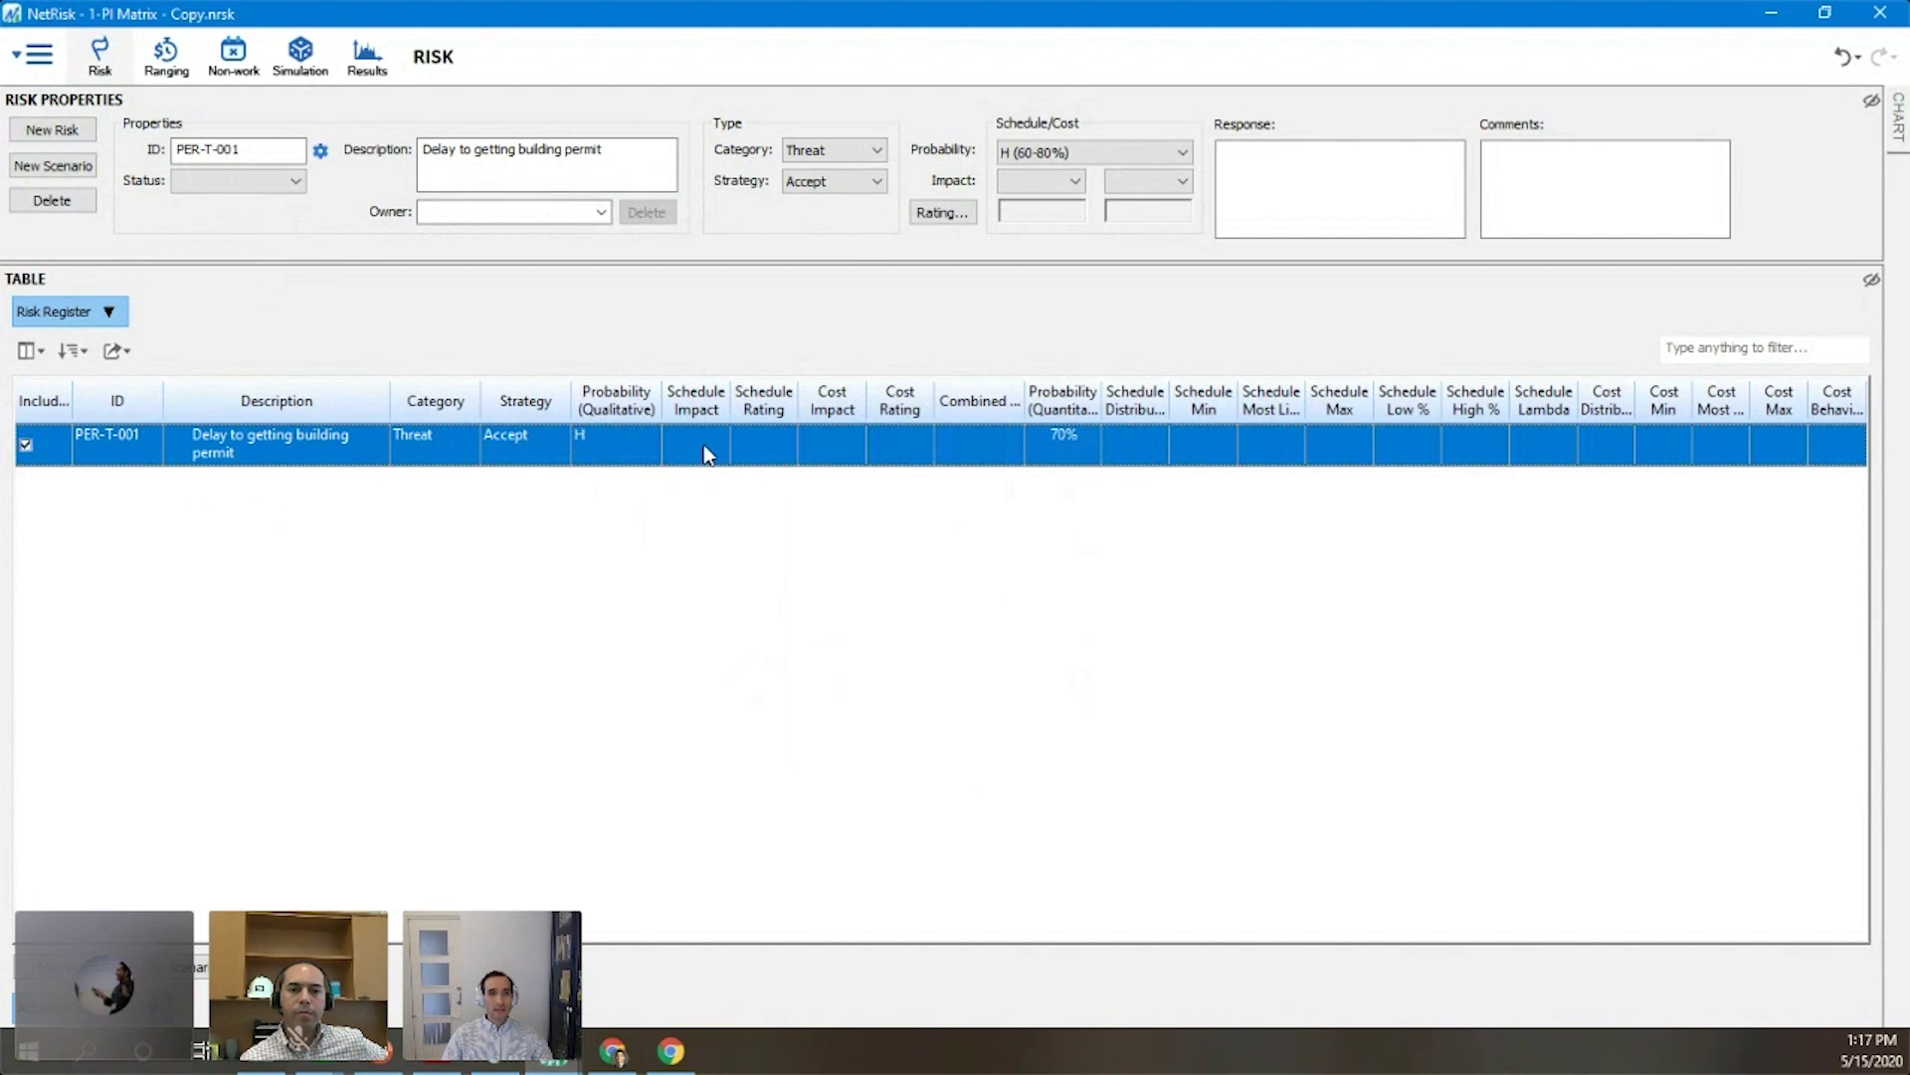
pyautogui.click(705, 453)
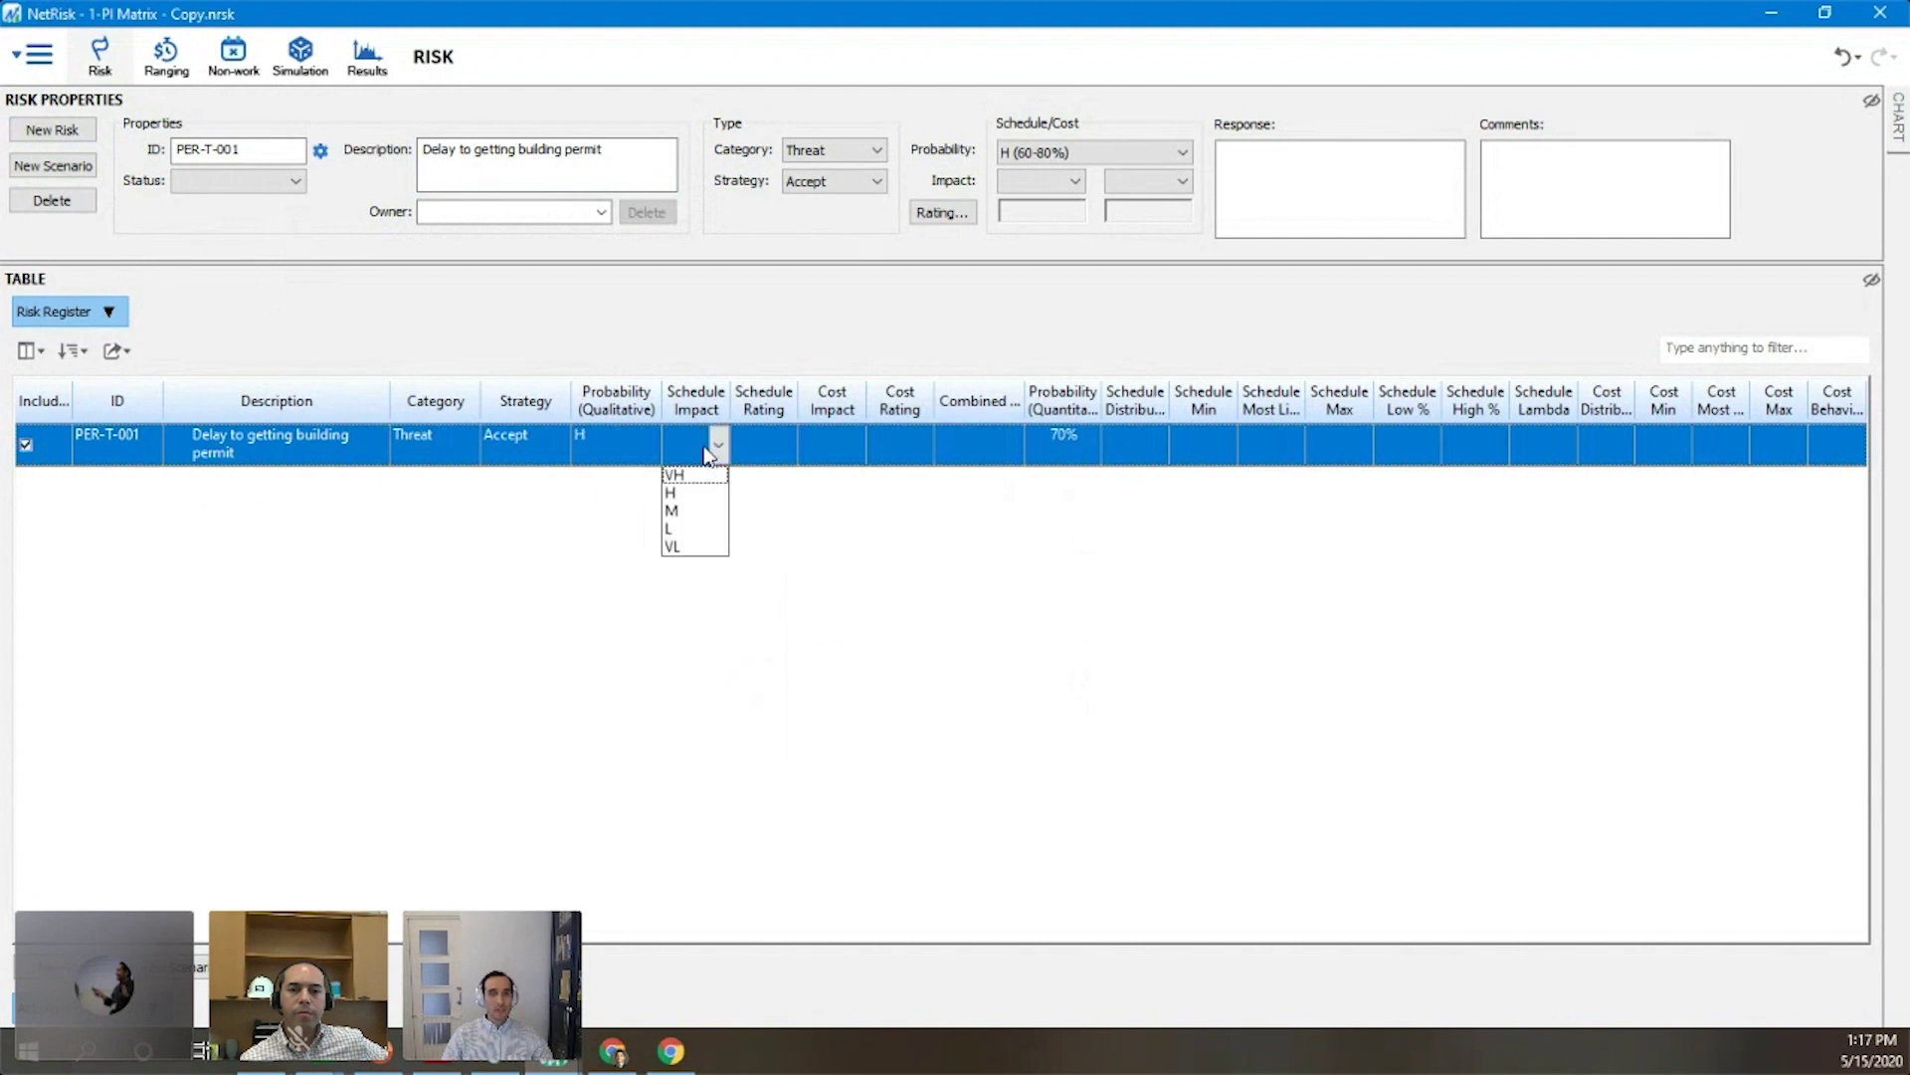
pyautogui.click(685, 517)
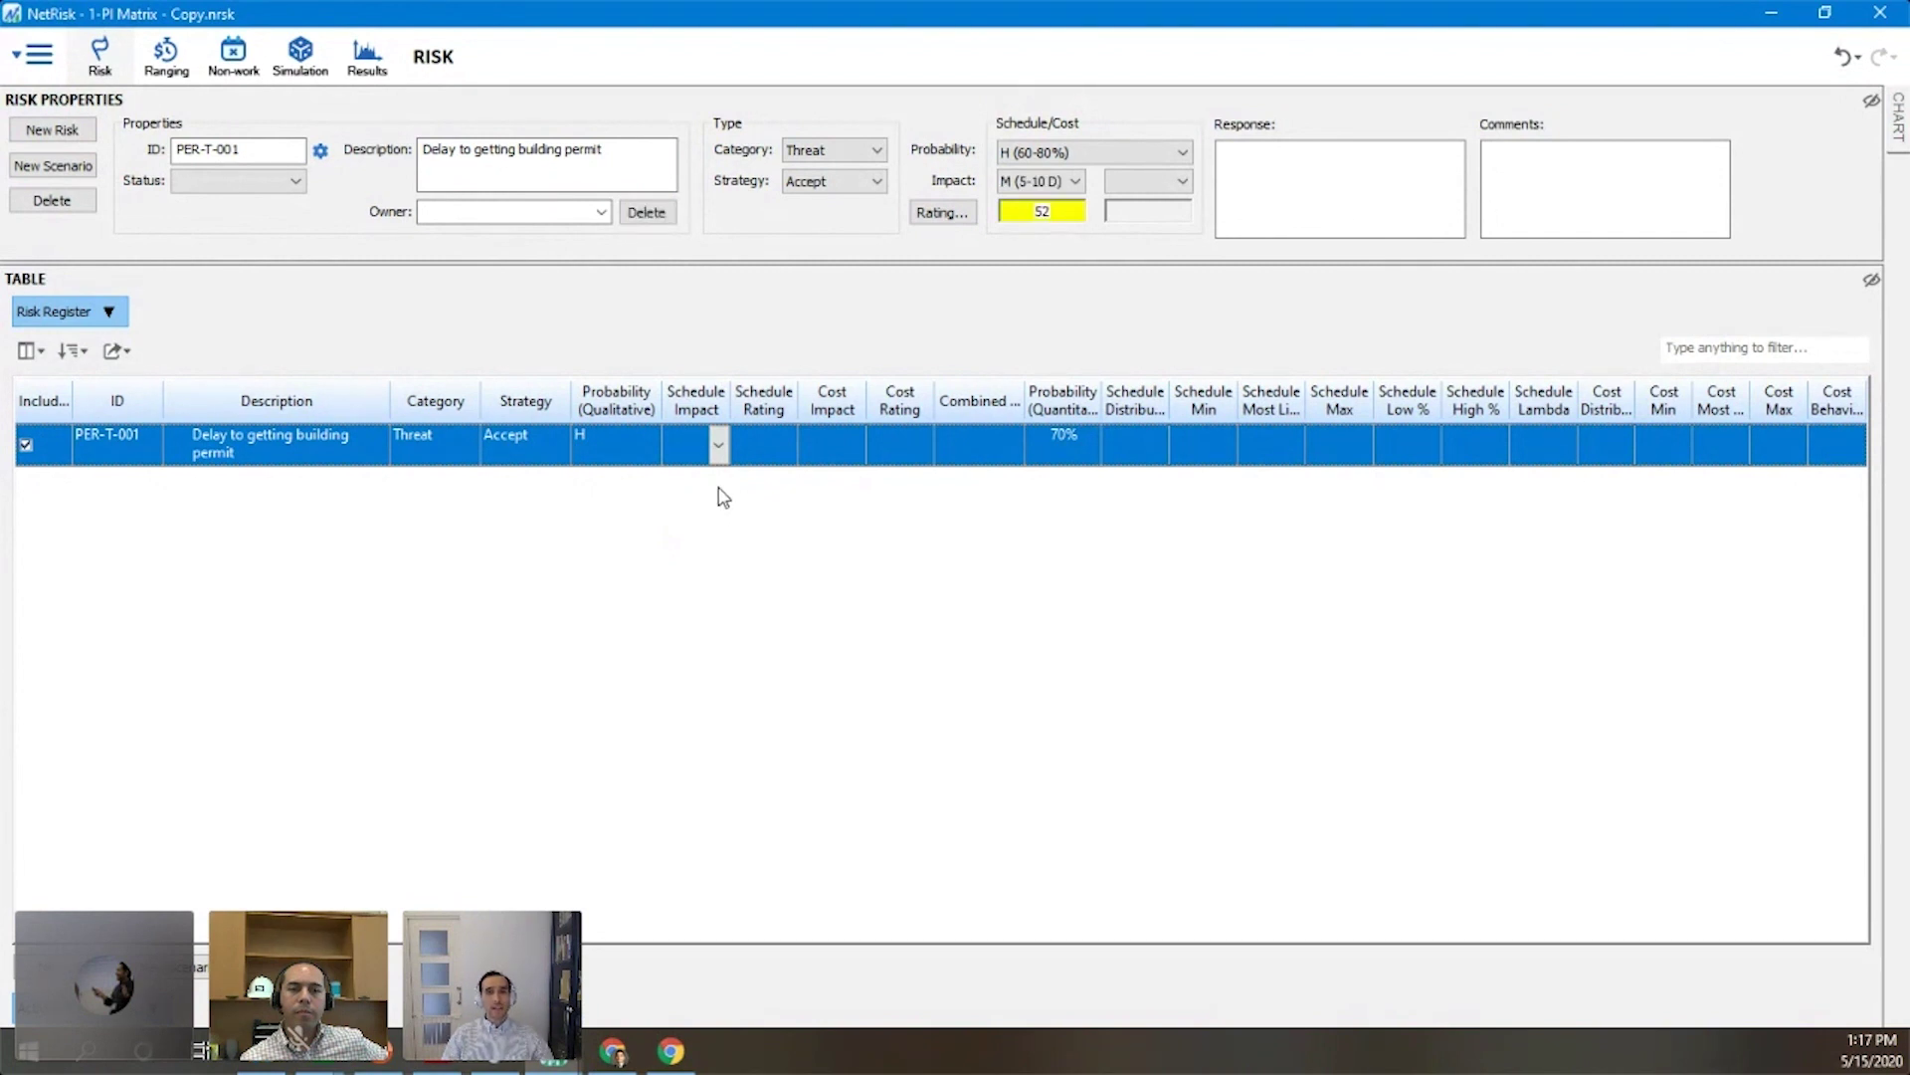
pyautogui.click(721, 497)
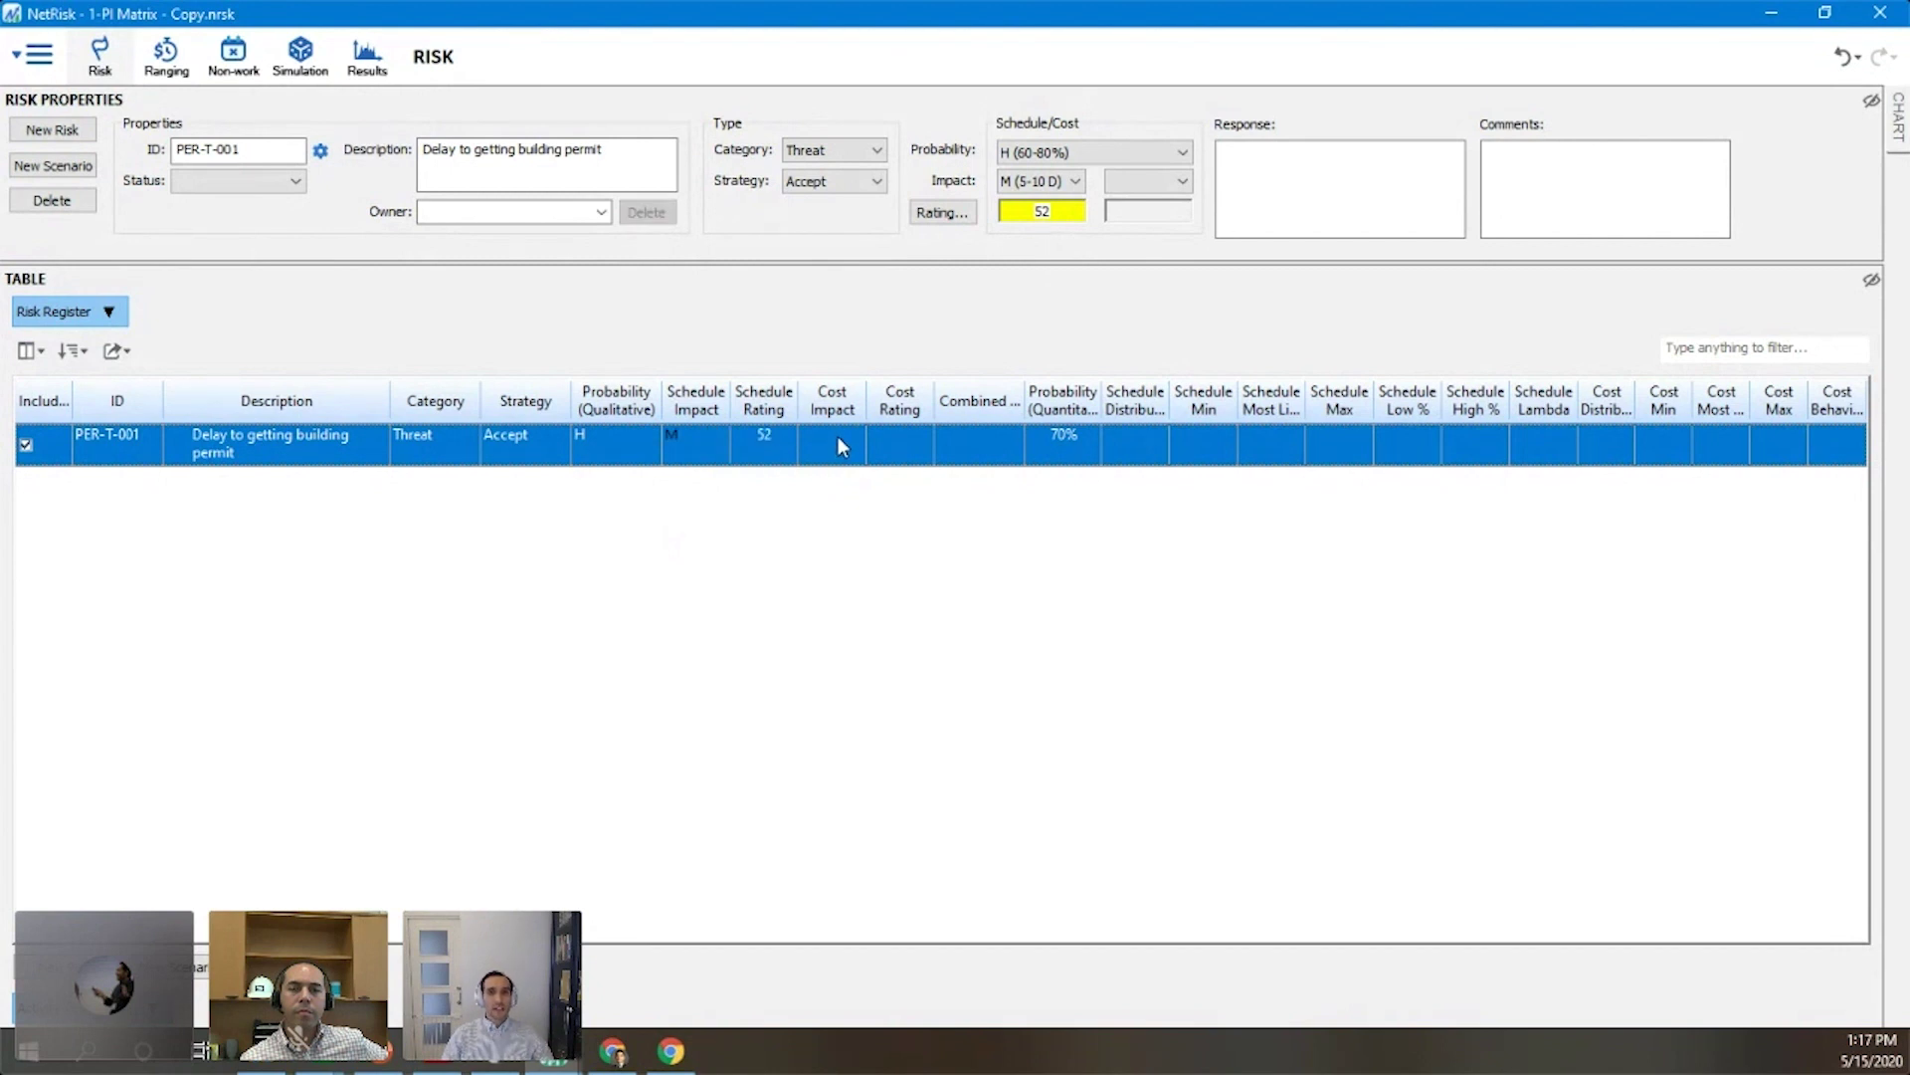
# - Examine the Threat probability/impact matrix and risk rating bands in the qualitative thresholds
pyautogui.click(942, 217)
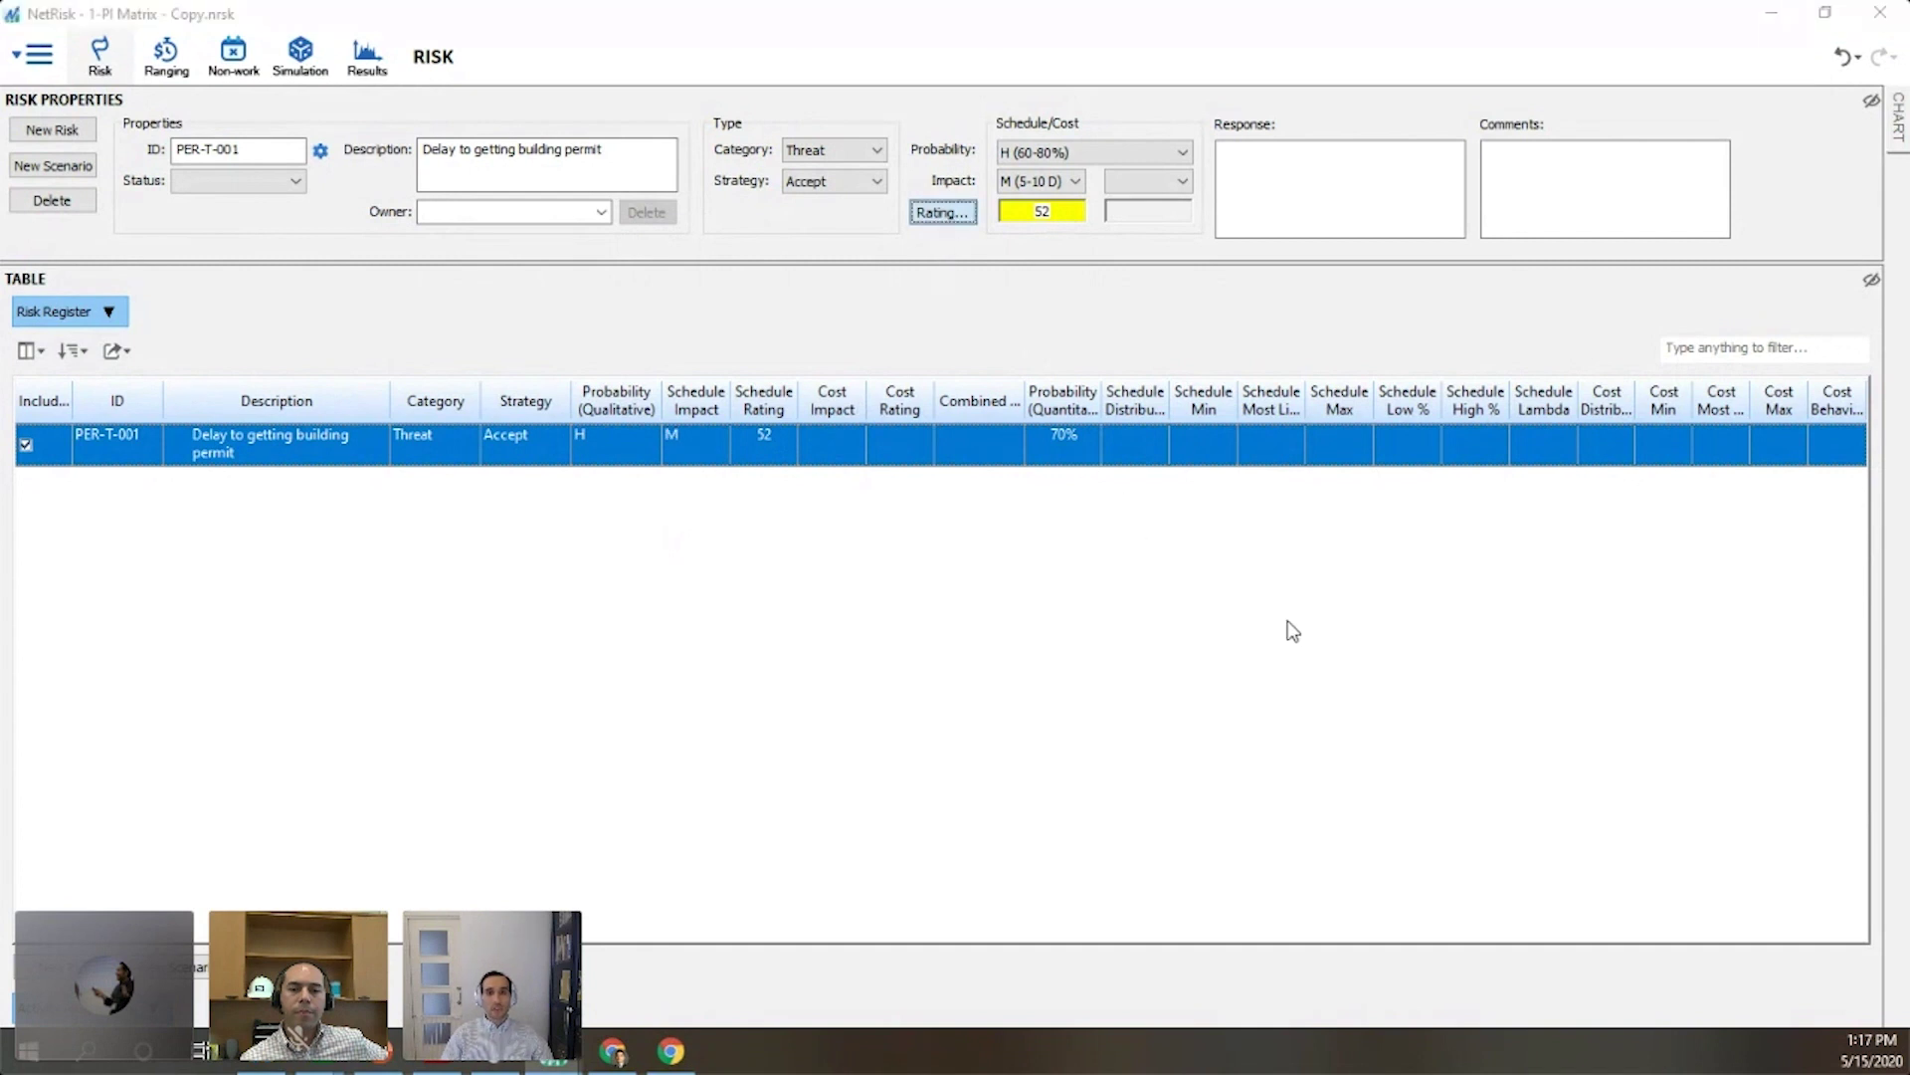
pyautogui.moveTo(1174, 999); pyautogui.dragTo(1174, 294)
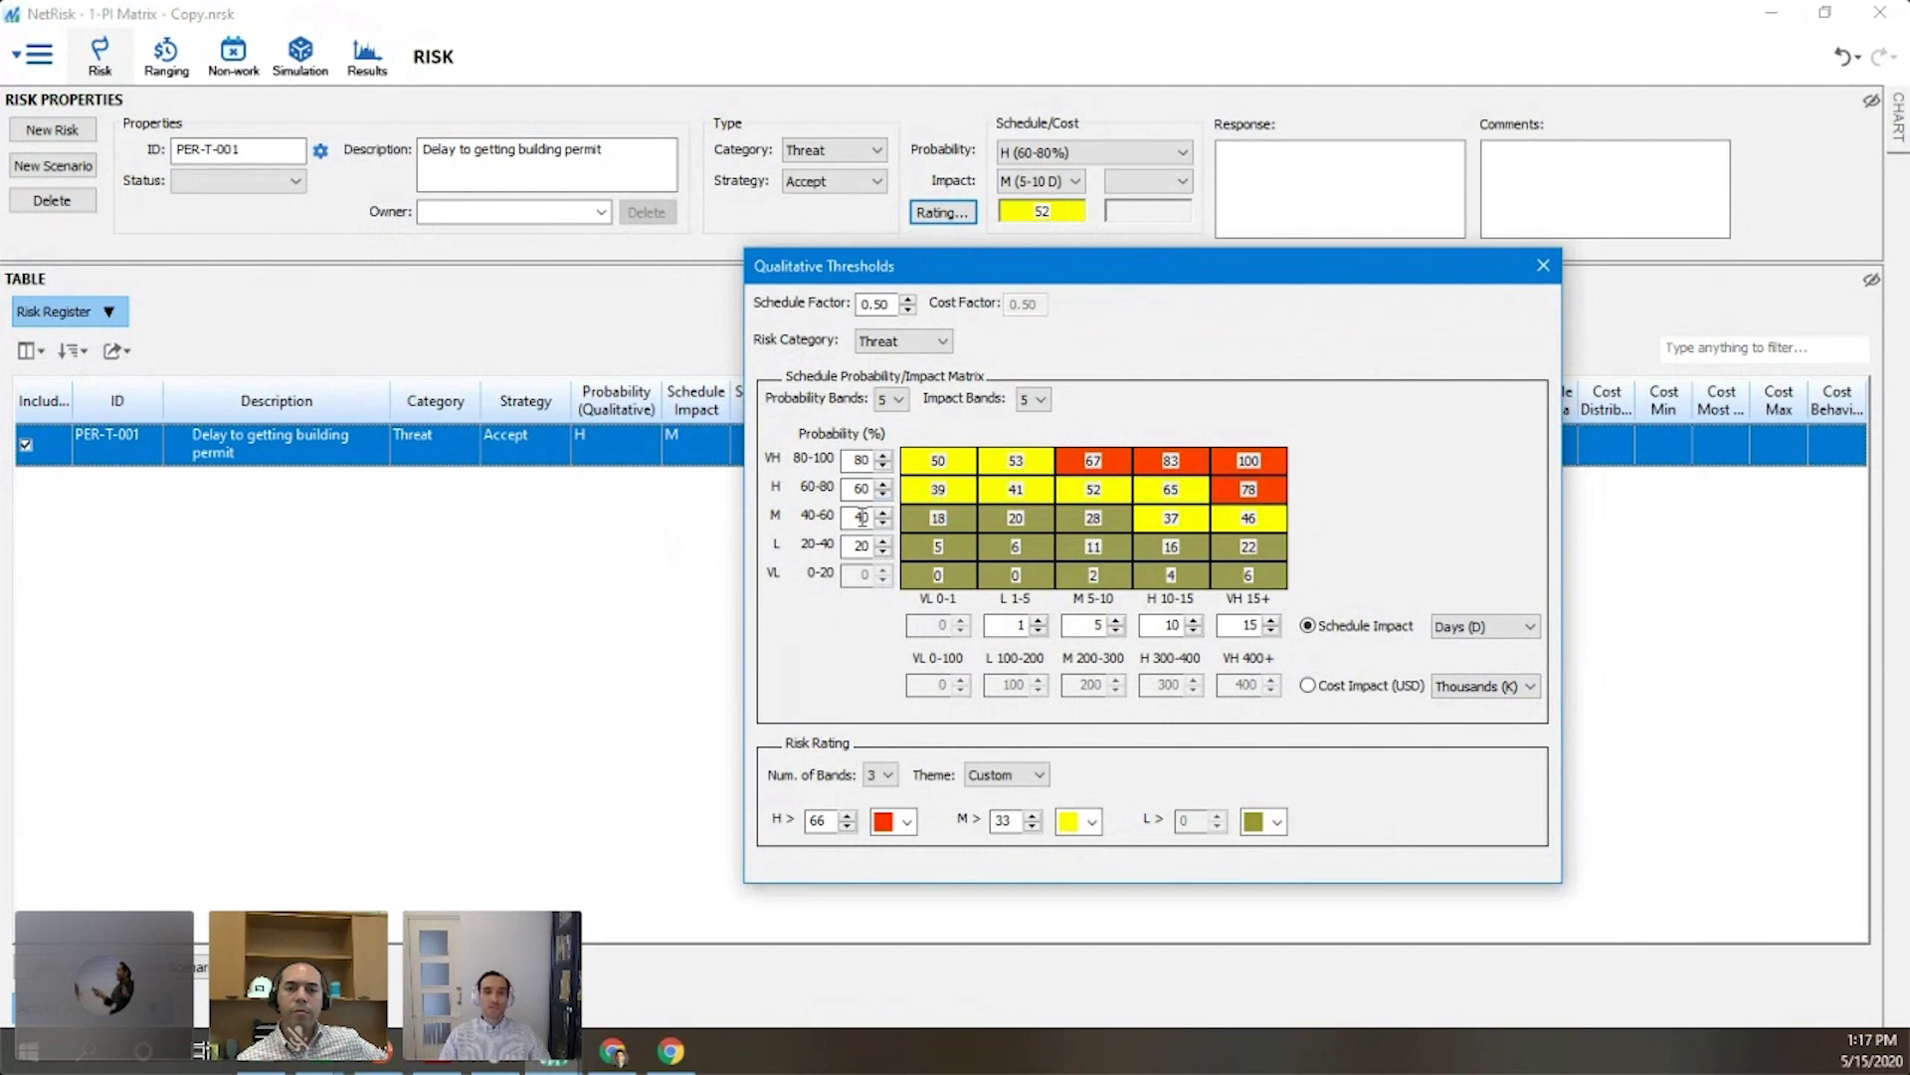
pyautogui.click(895, 403)
pyautogui.click(895, 406)
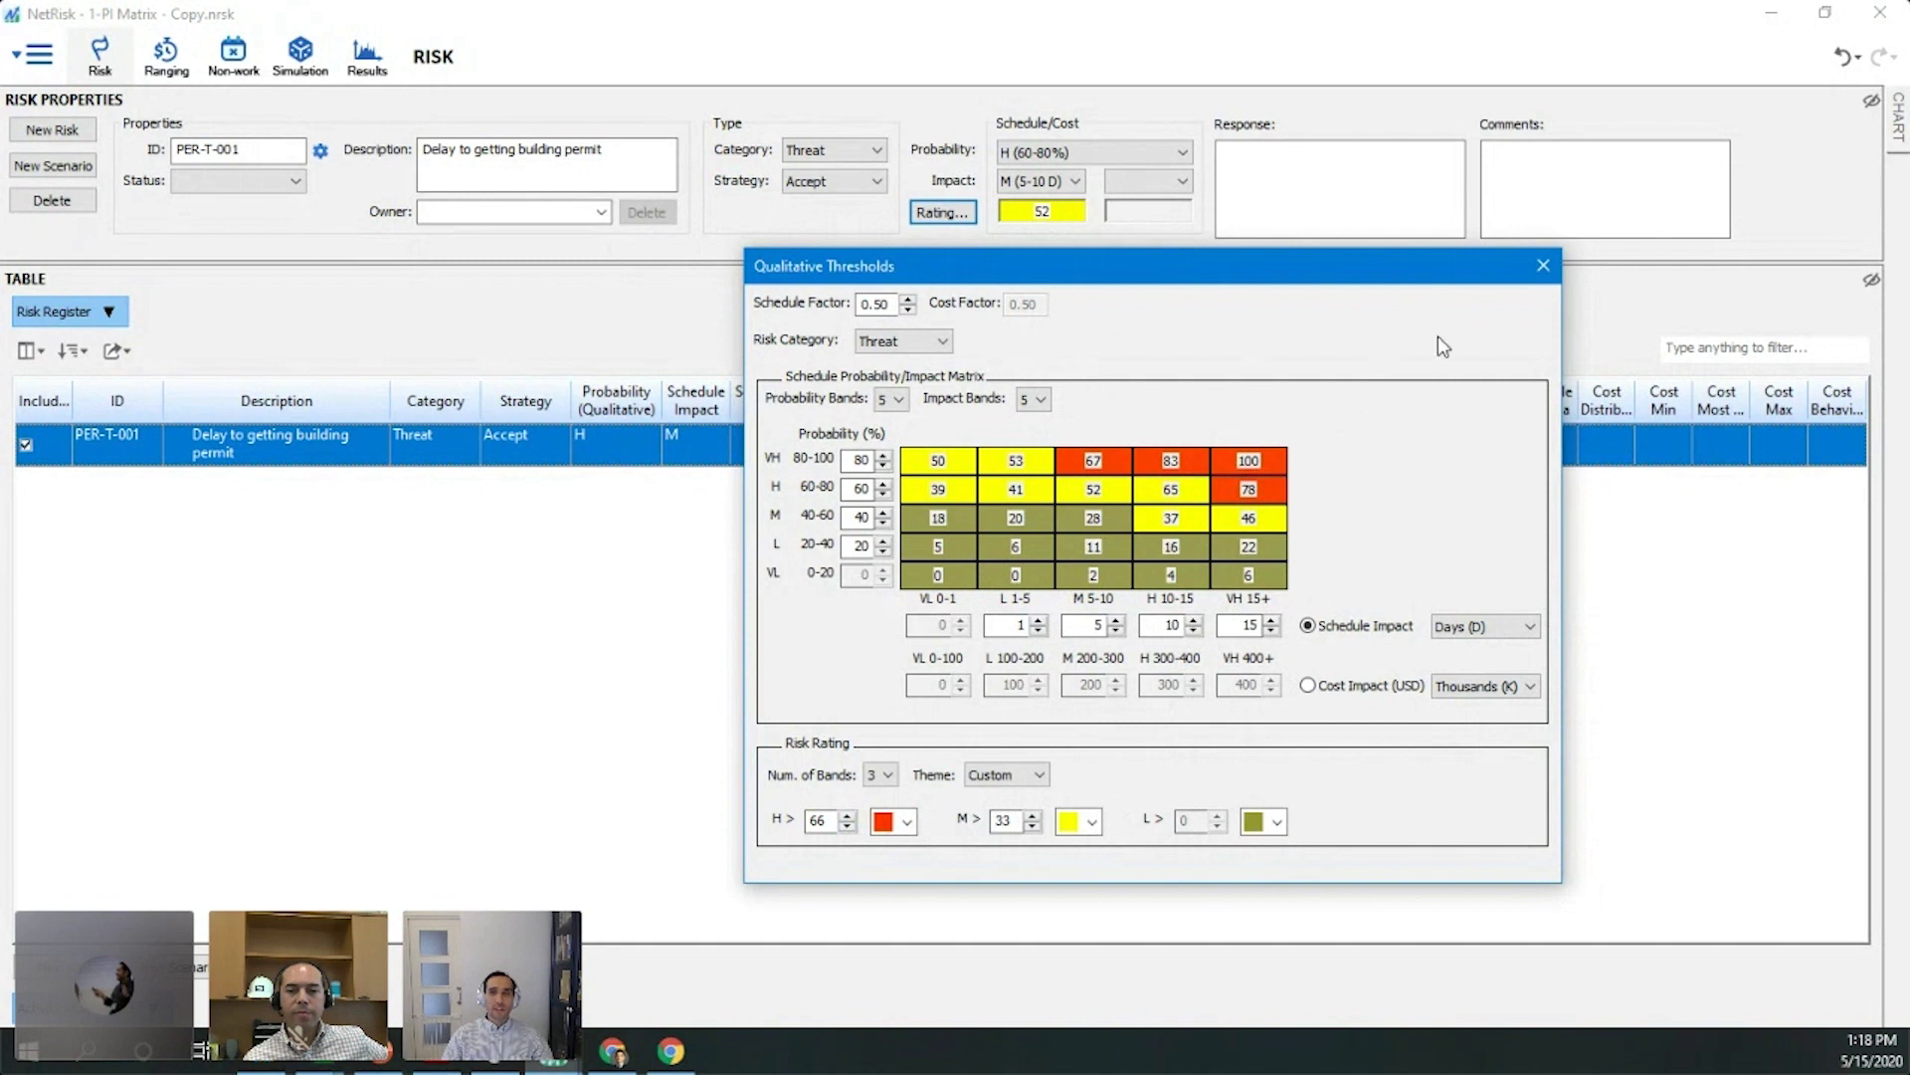
pyautogui.click(1544, 266)
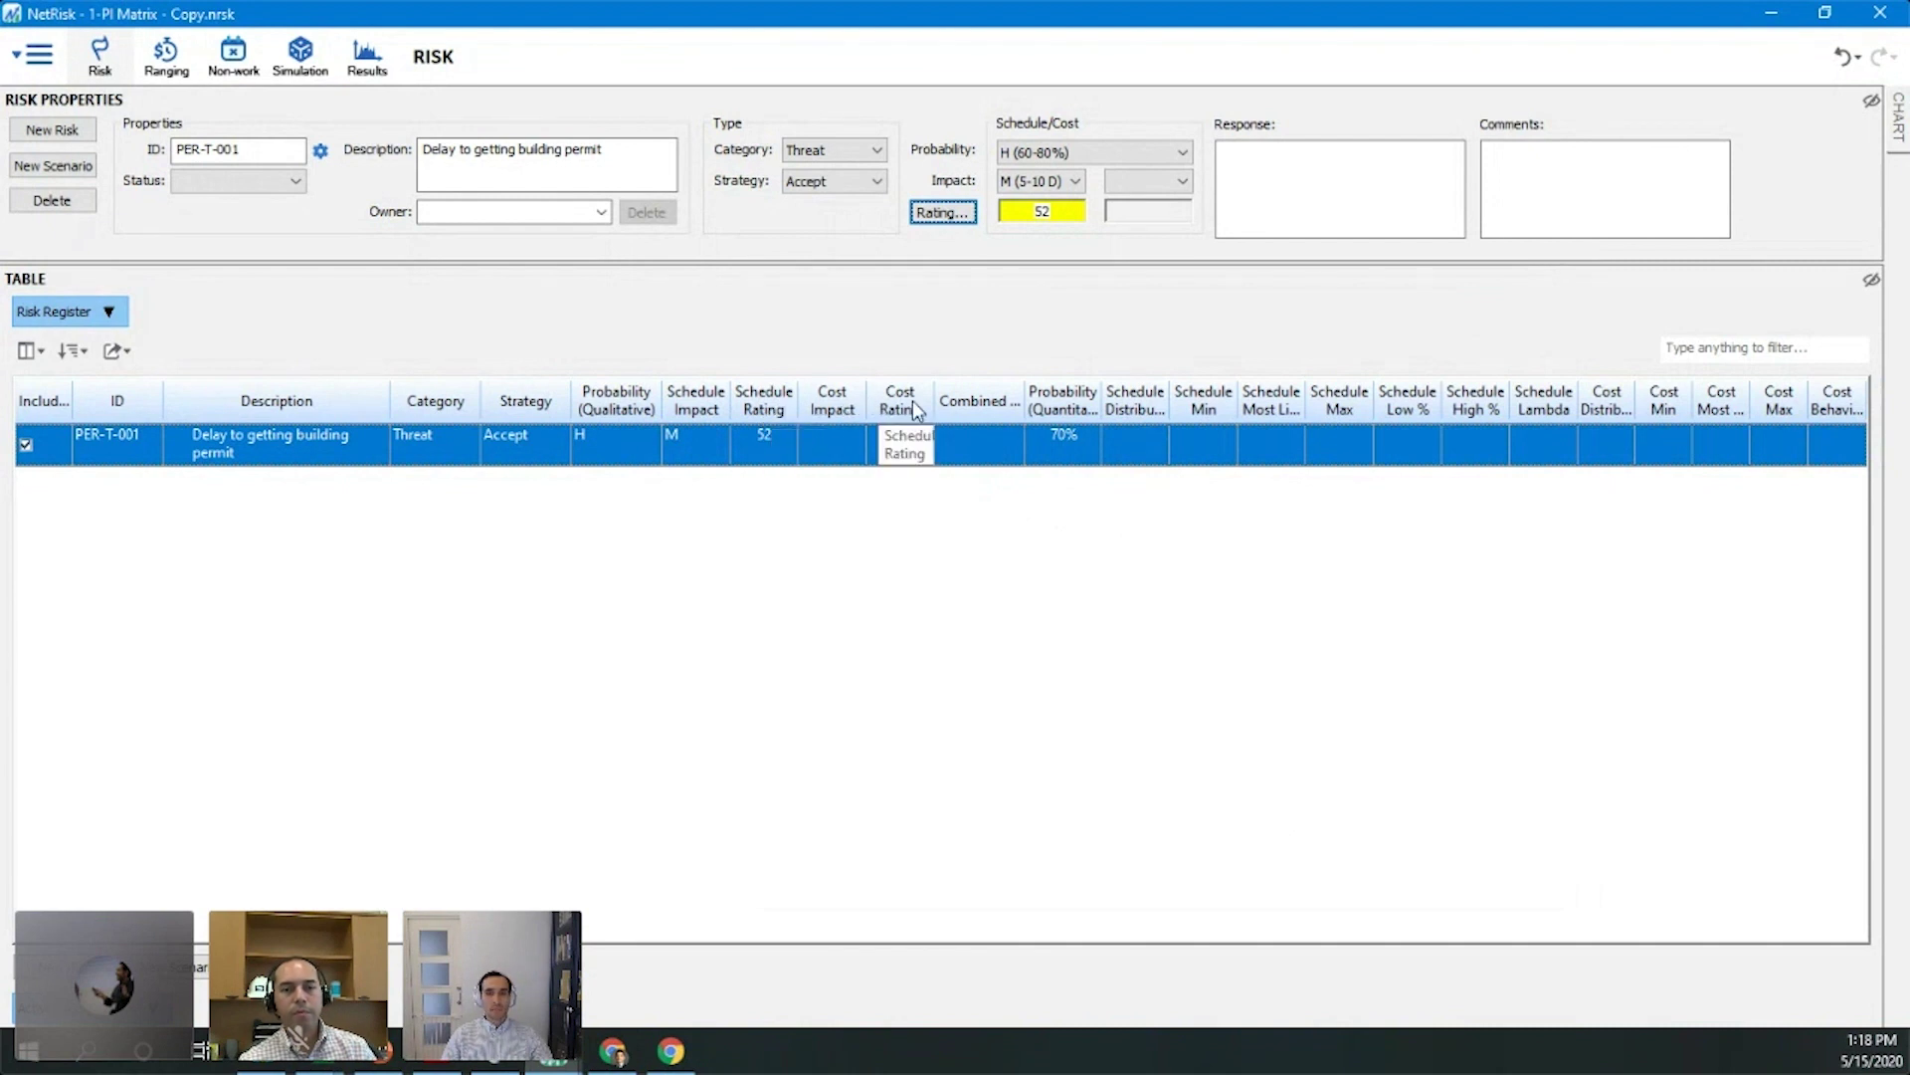
# - Give the building permit risk a Triangular schedule distribution with a minimum of 6, most likely of 8 and maximum of 10
pyautogui.click(1146, 440)
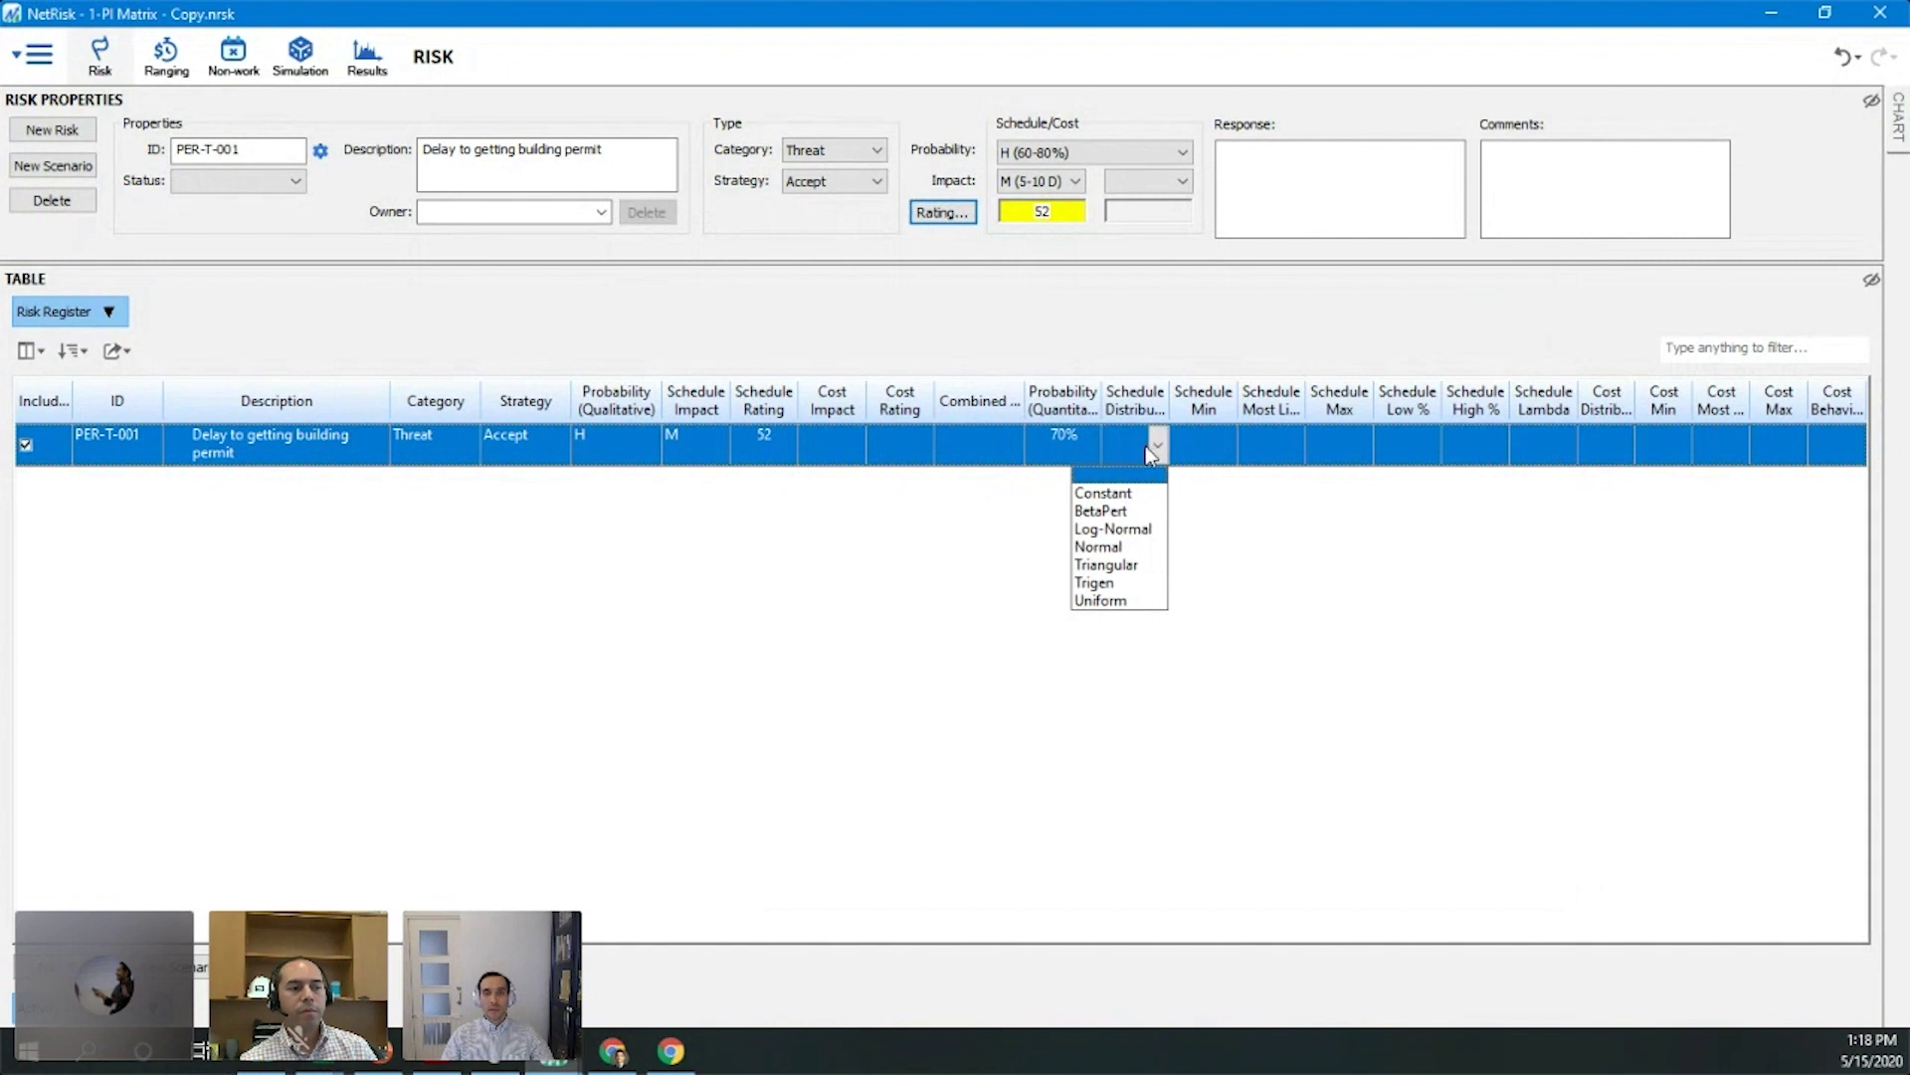
pyautogui.click(1132, 567)
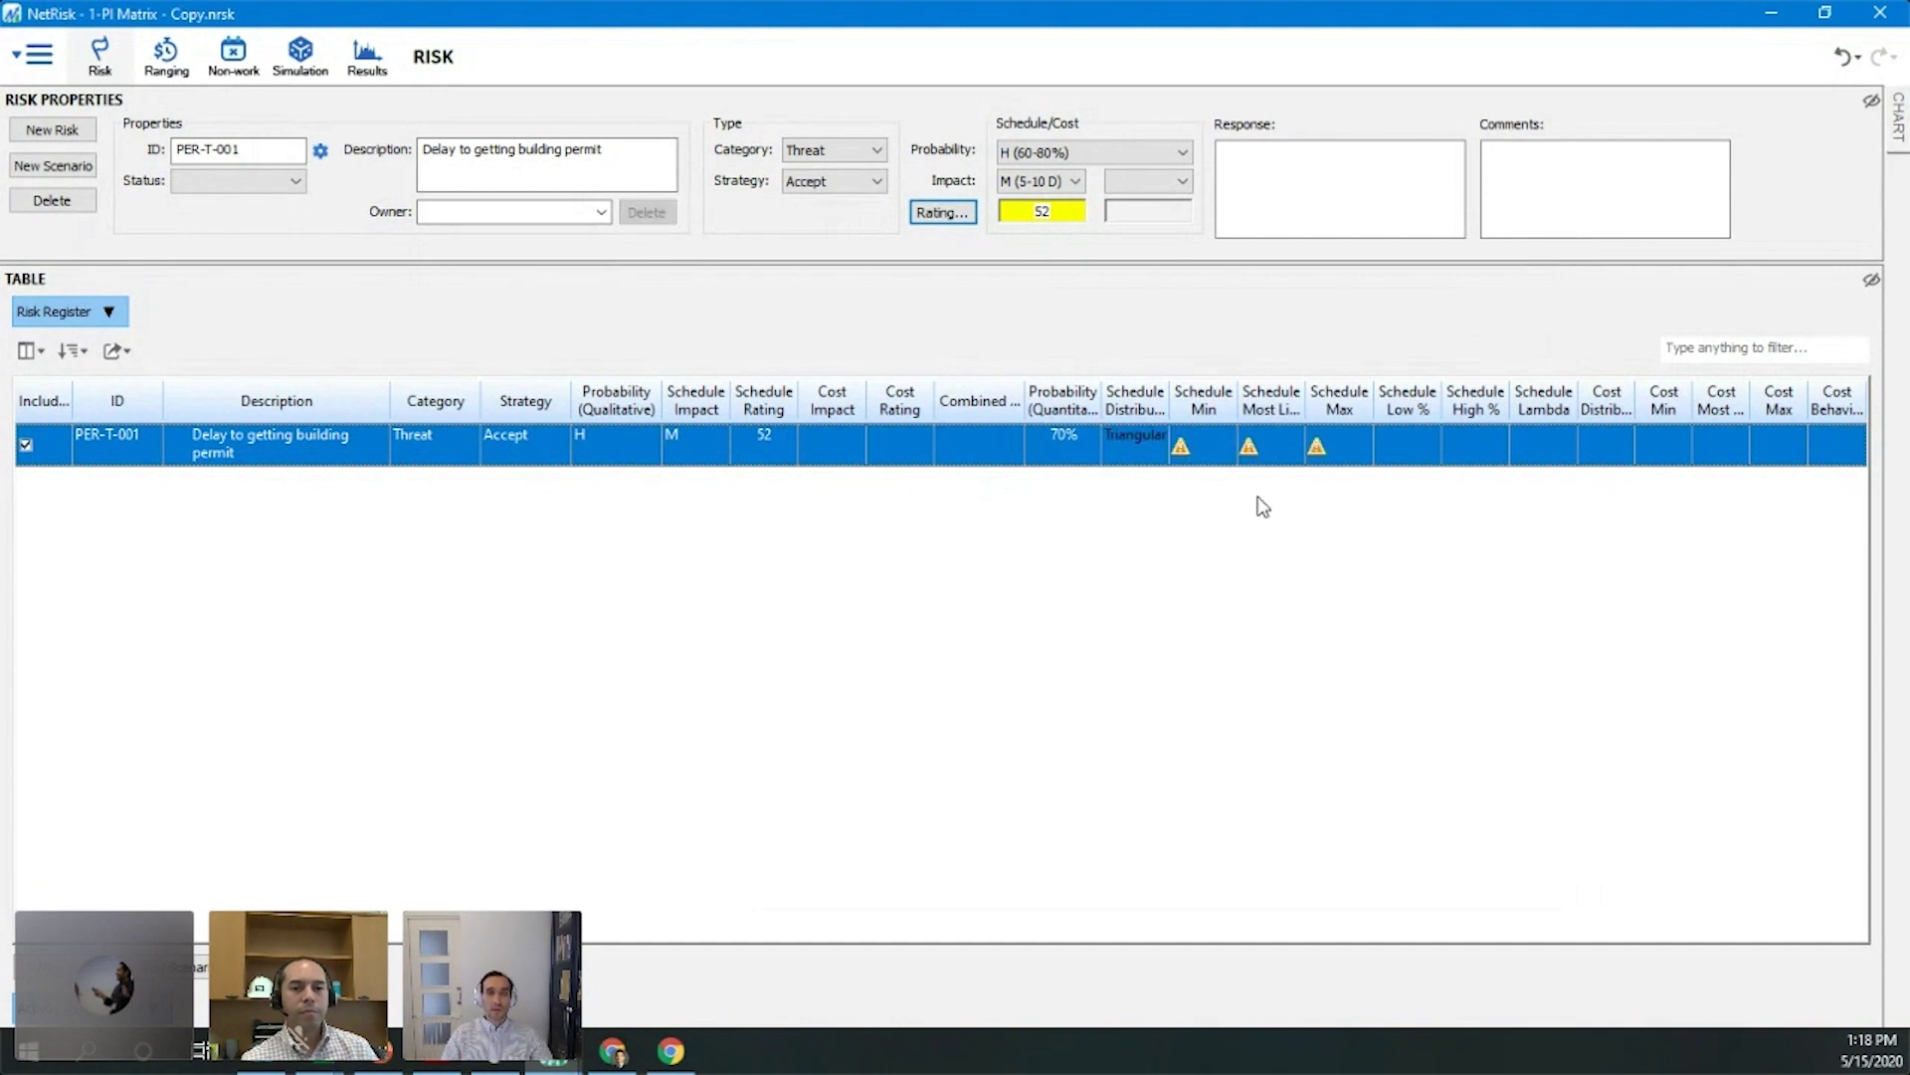
pyautogui.click(1217, 451)
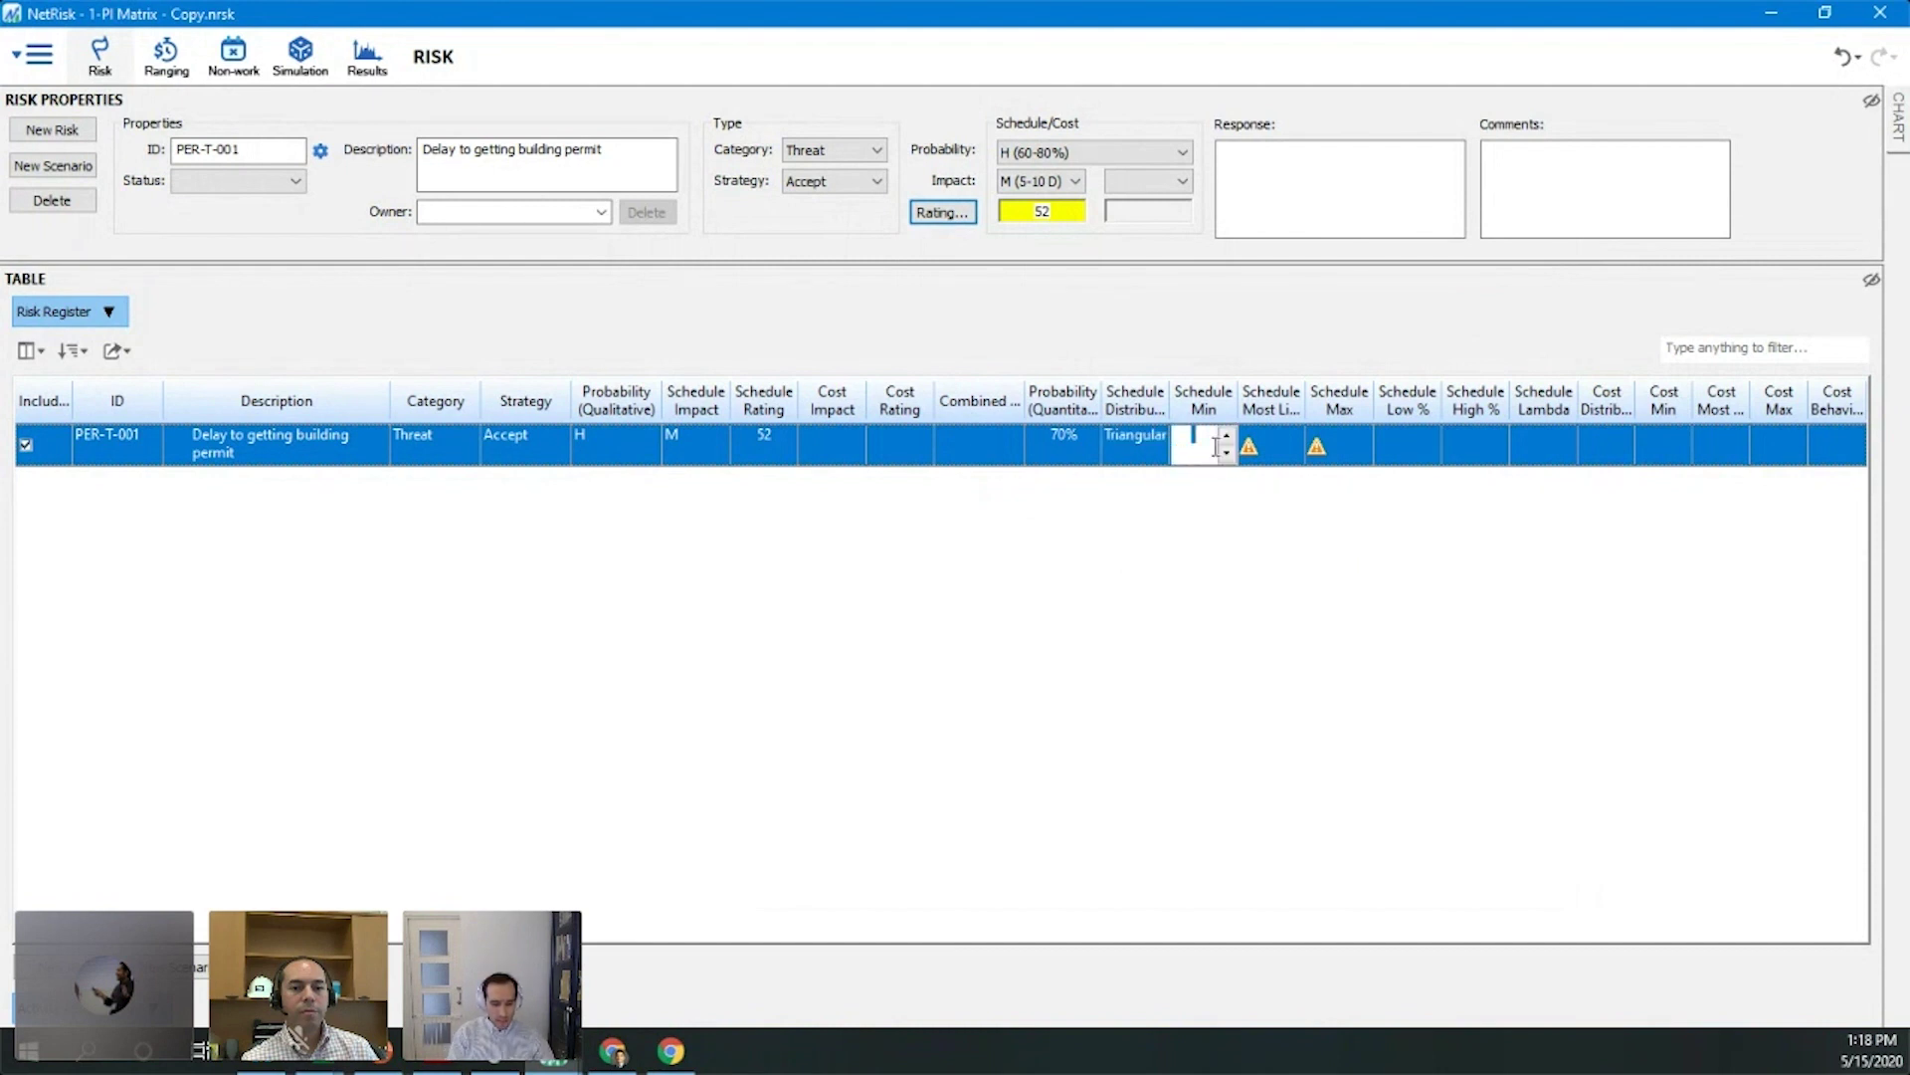
pyautogui.write('6')
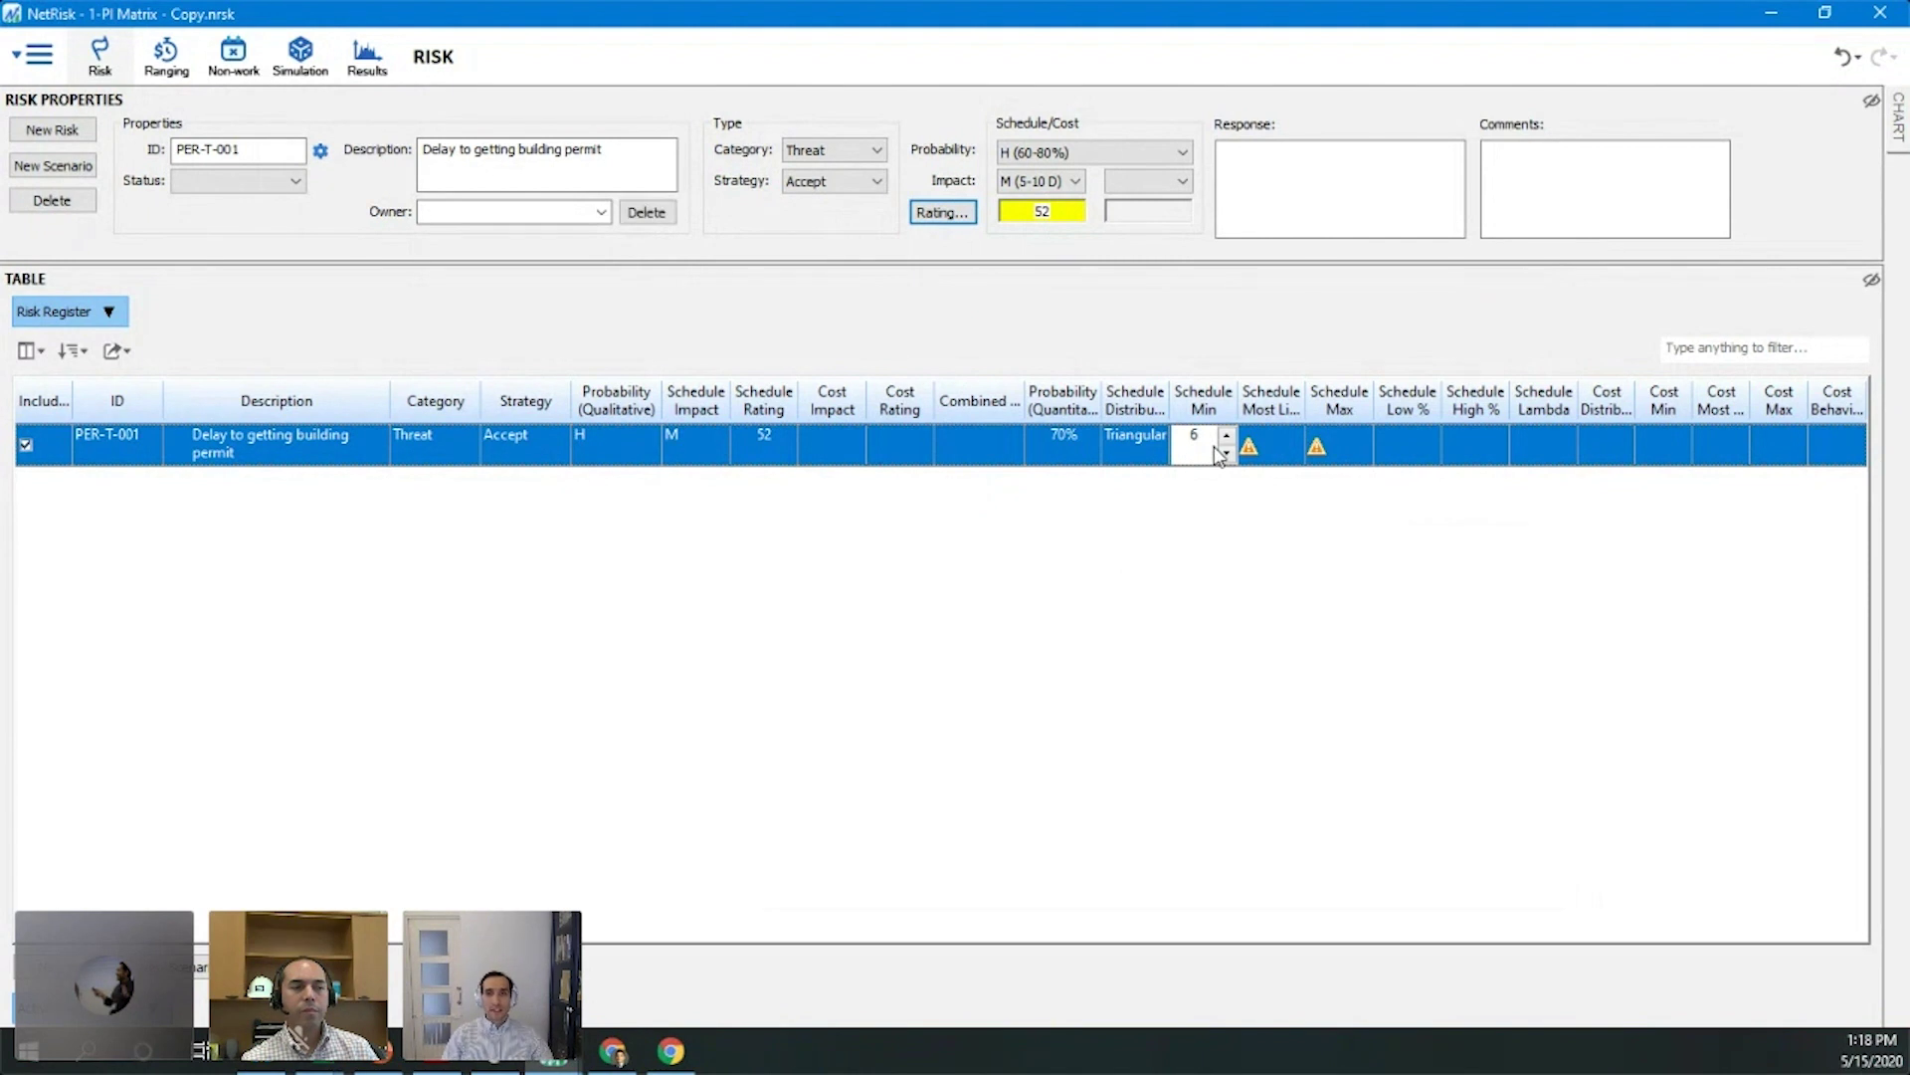
pyautogui.press('Tab')
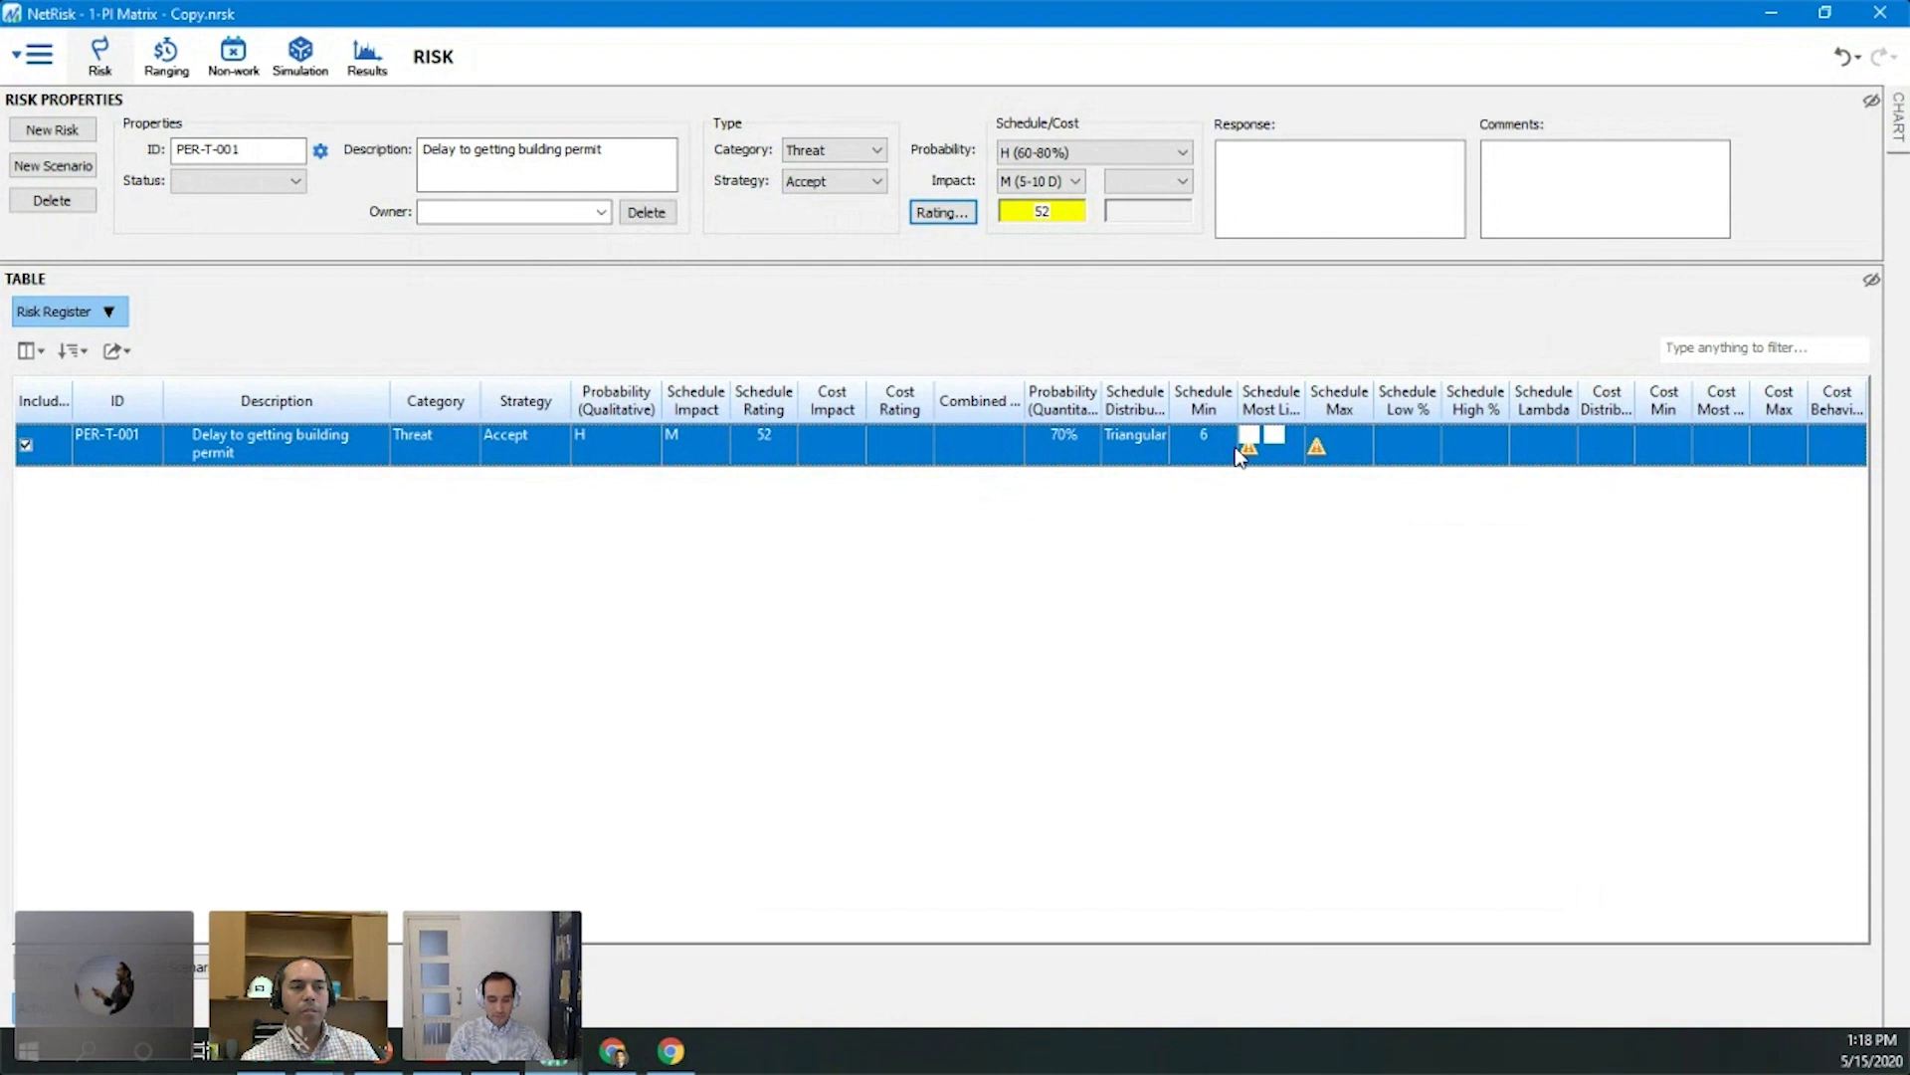
pyautogui.write('8')
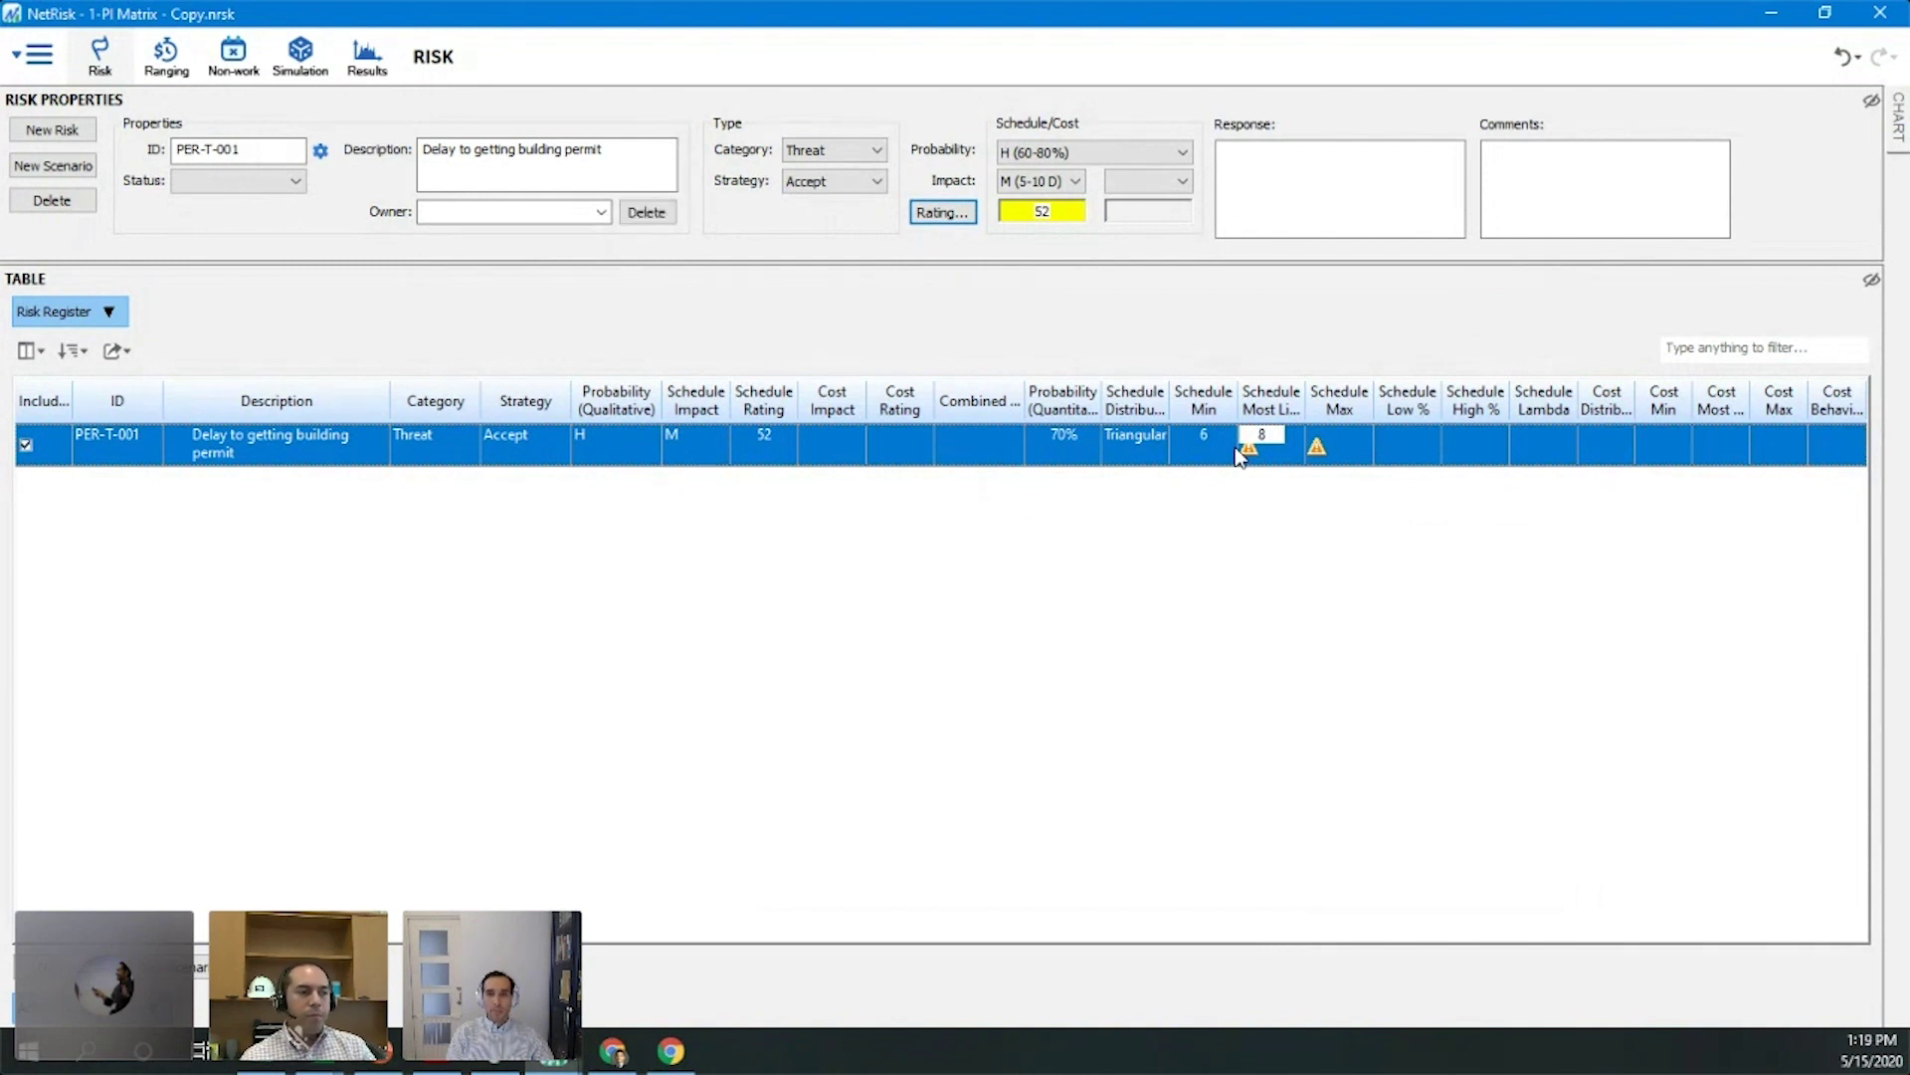
pyautogui.press('Tab')
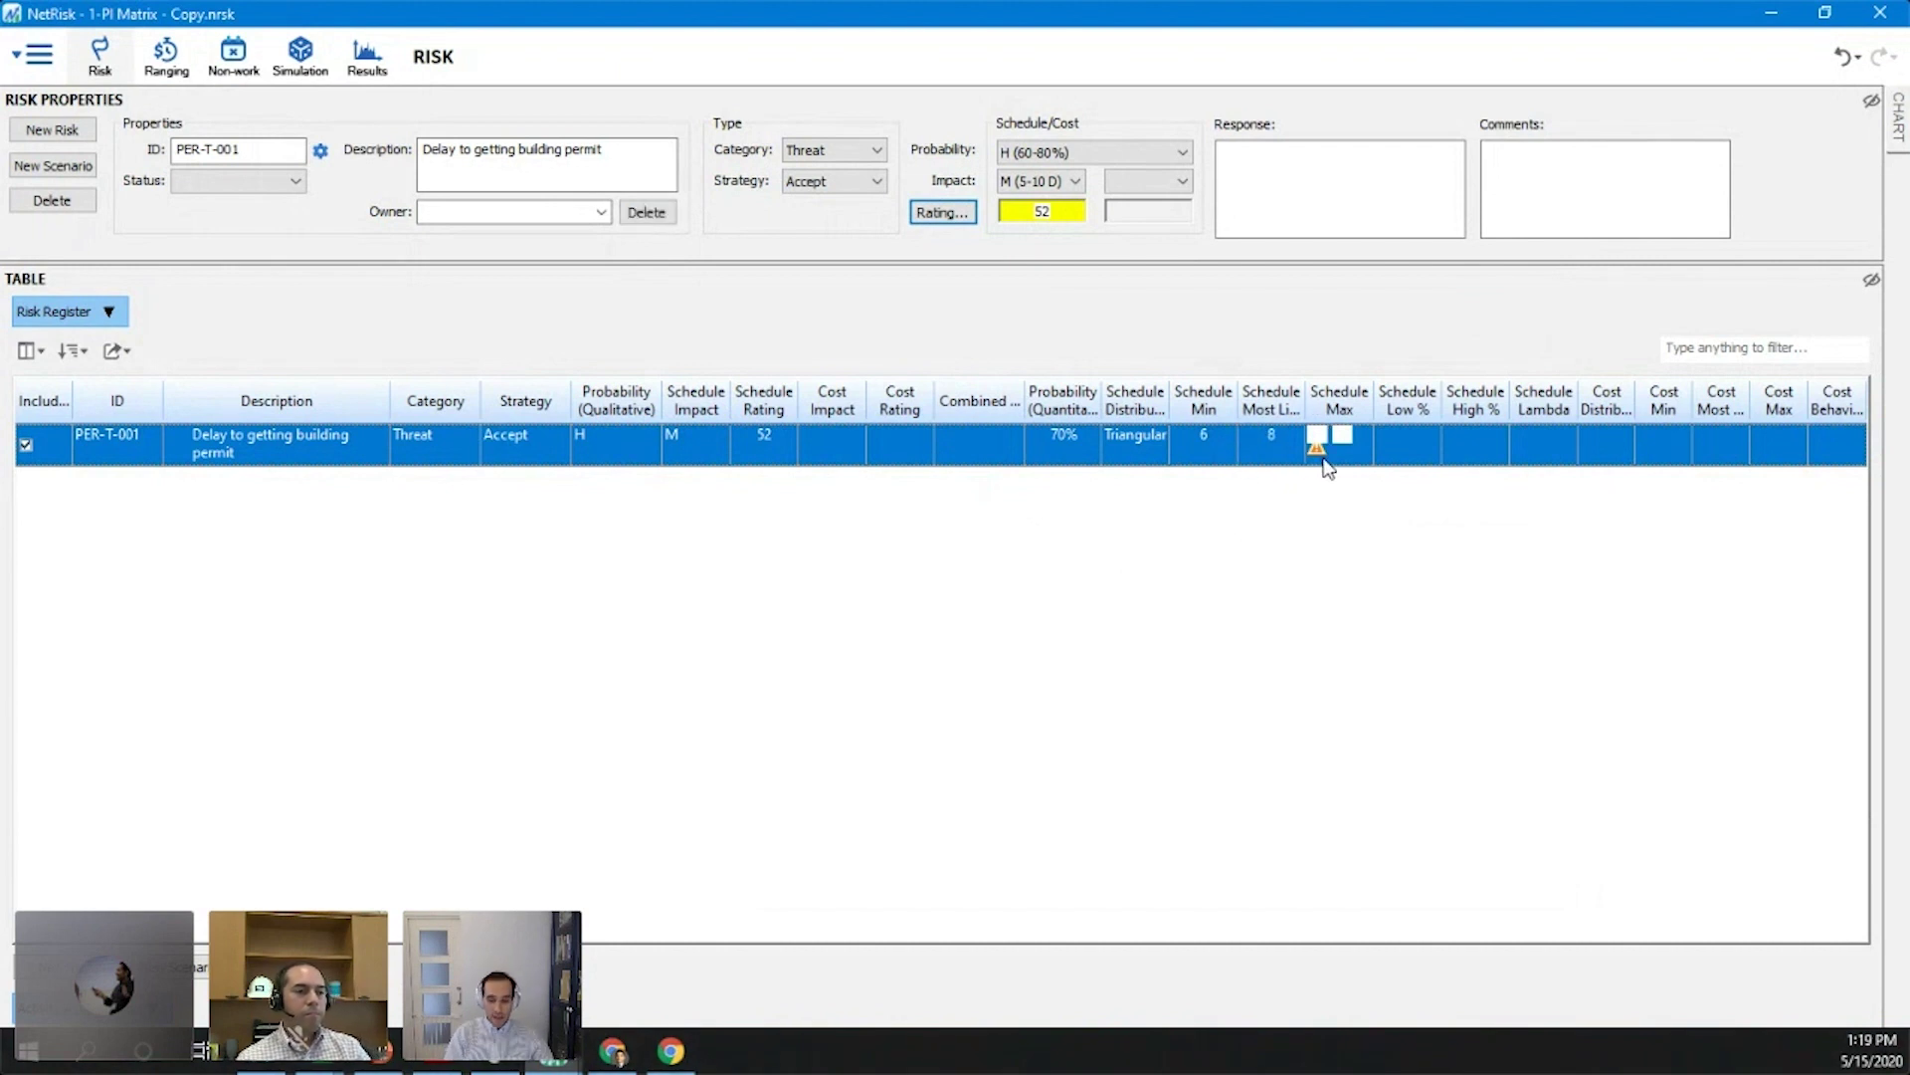
pyautogui.write('10')
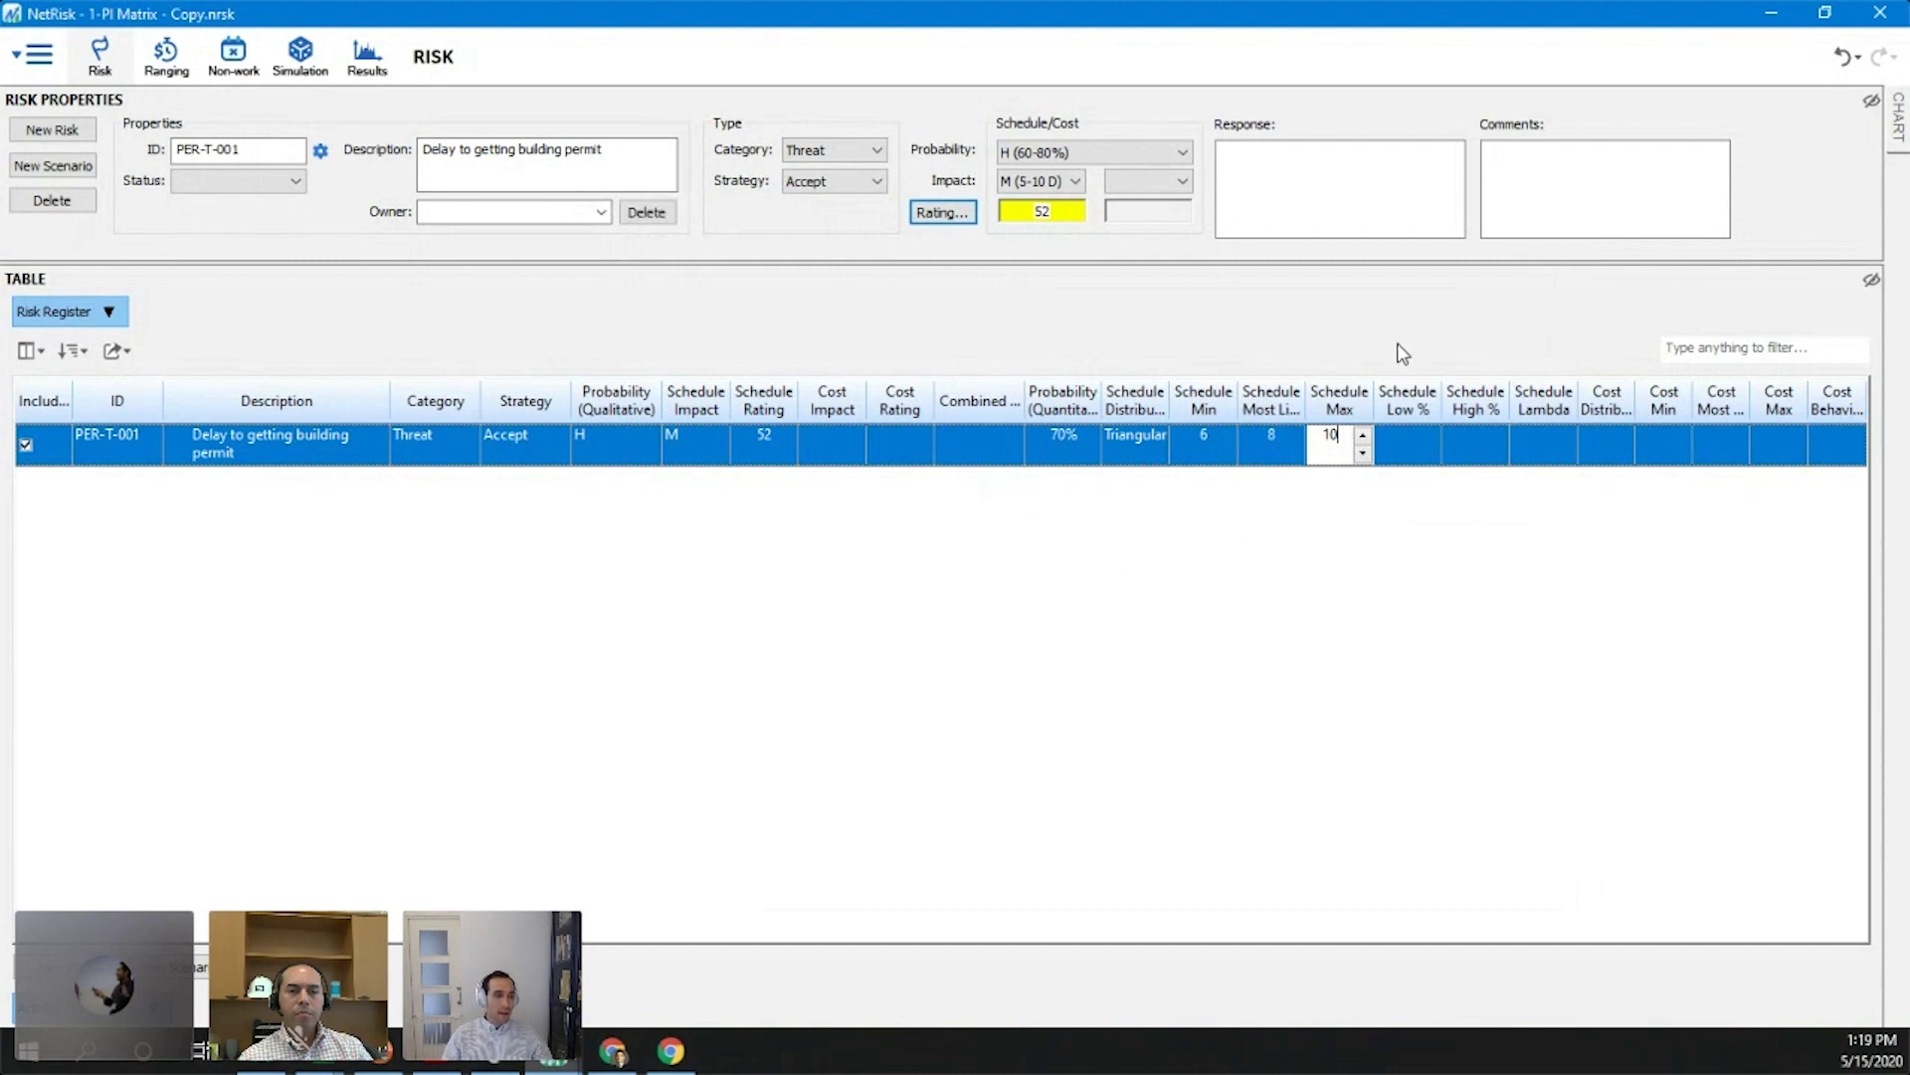
pyautogui.press('Return')
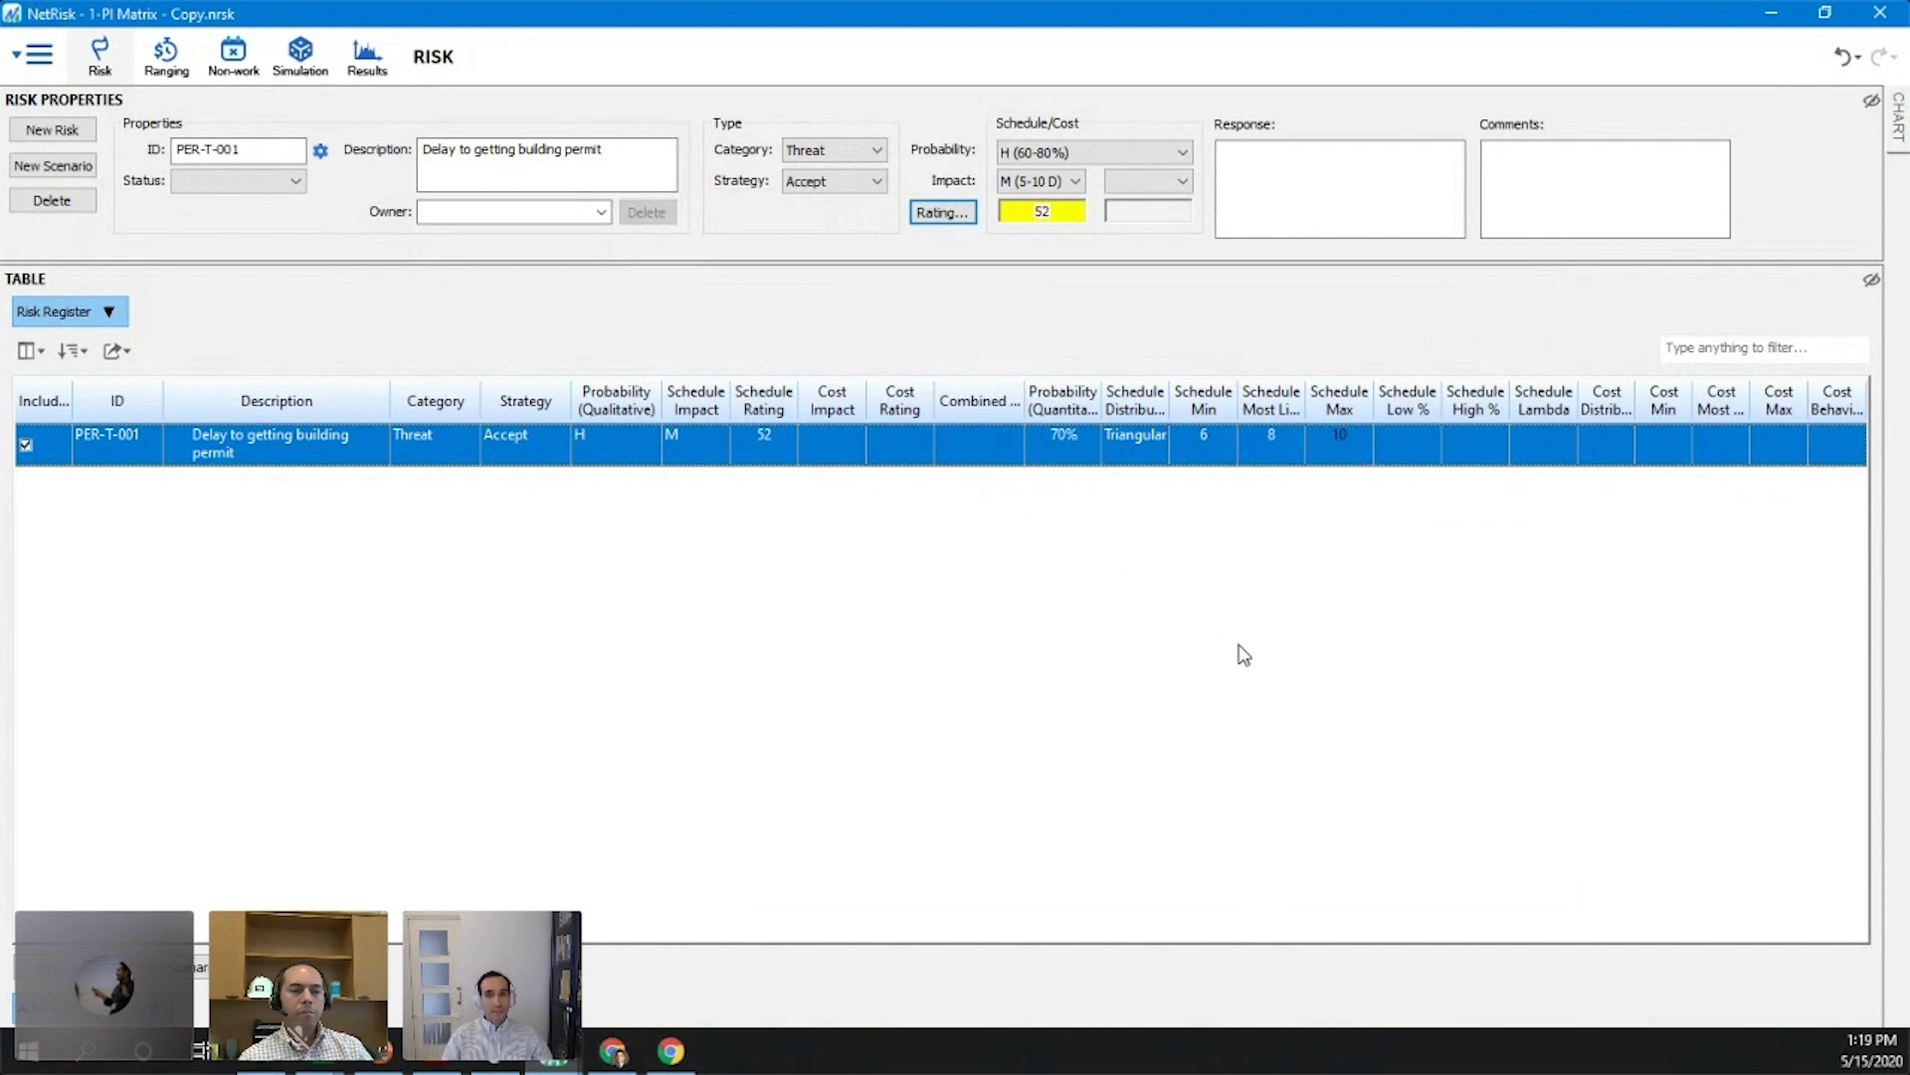
# - Switch to the NetRisk User Guide in Adobe Acrobat, review when to use each distribution type, and return to NetRisk
pyautogui.hotkey('alt', 'Tab')
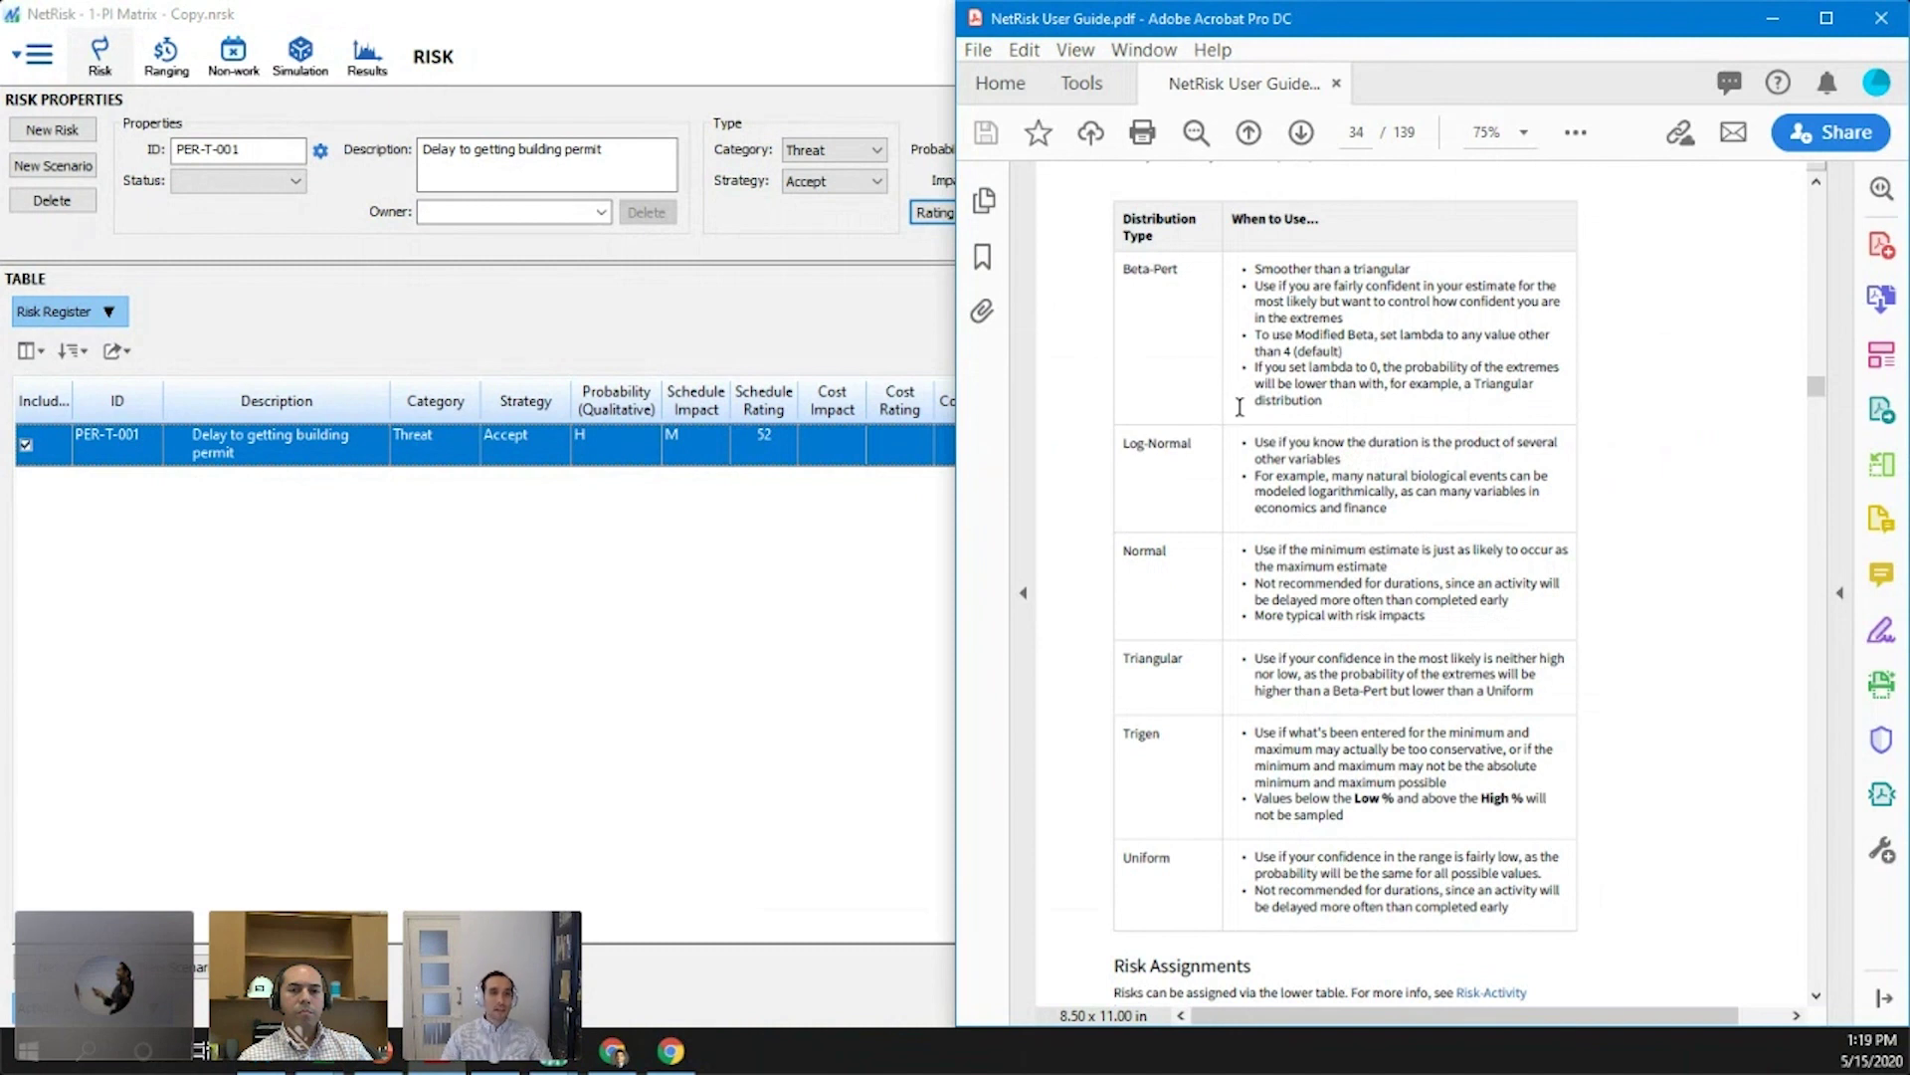
pyautogui.moveTo(1179, 334); pyautogui.dragTo(1269, 354)
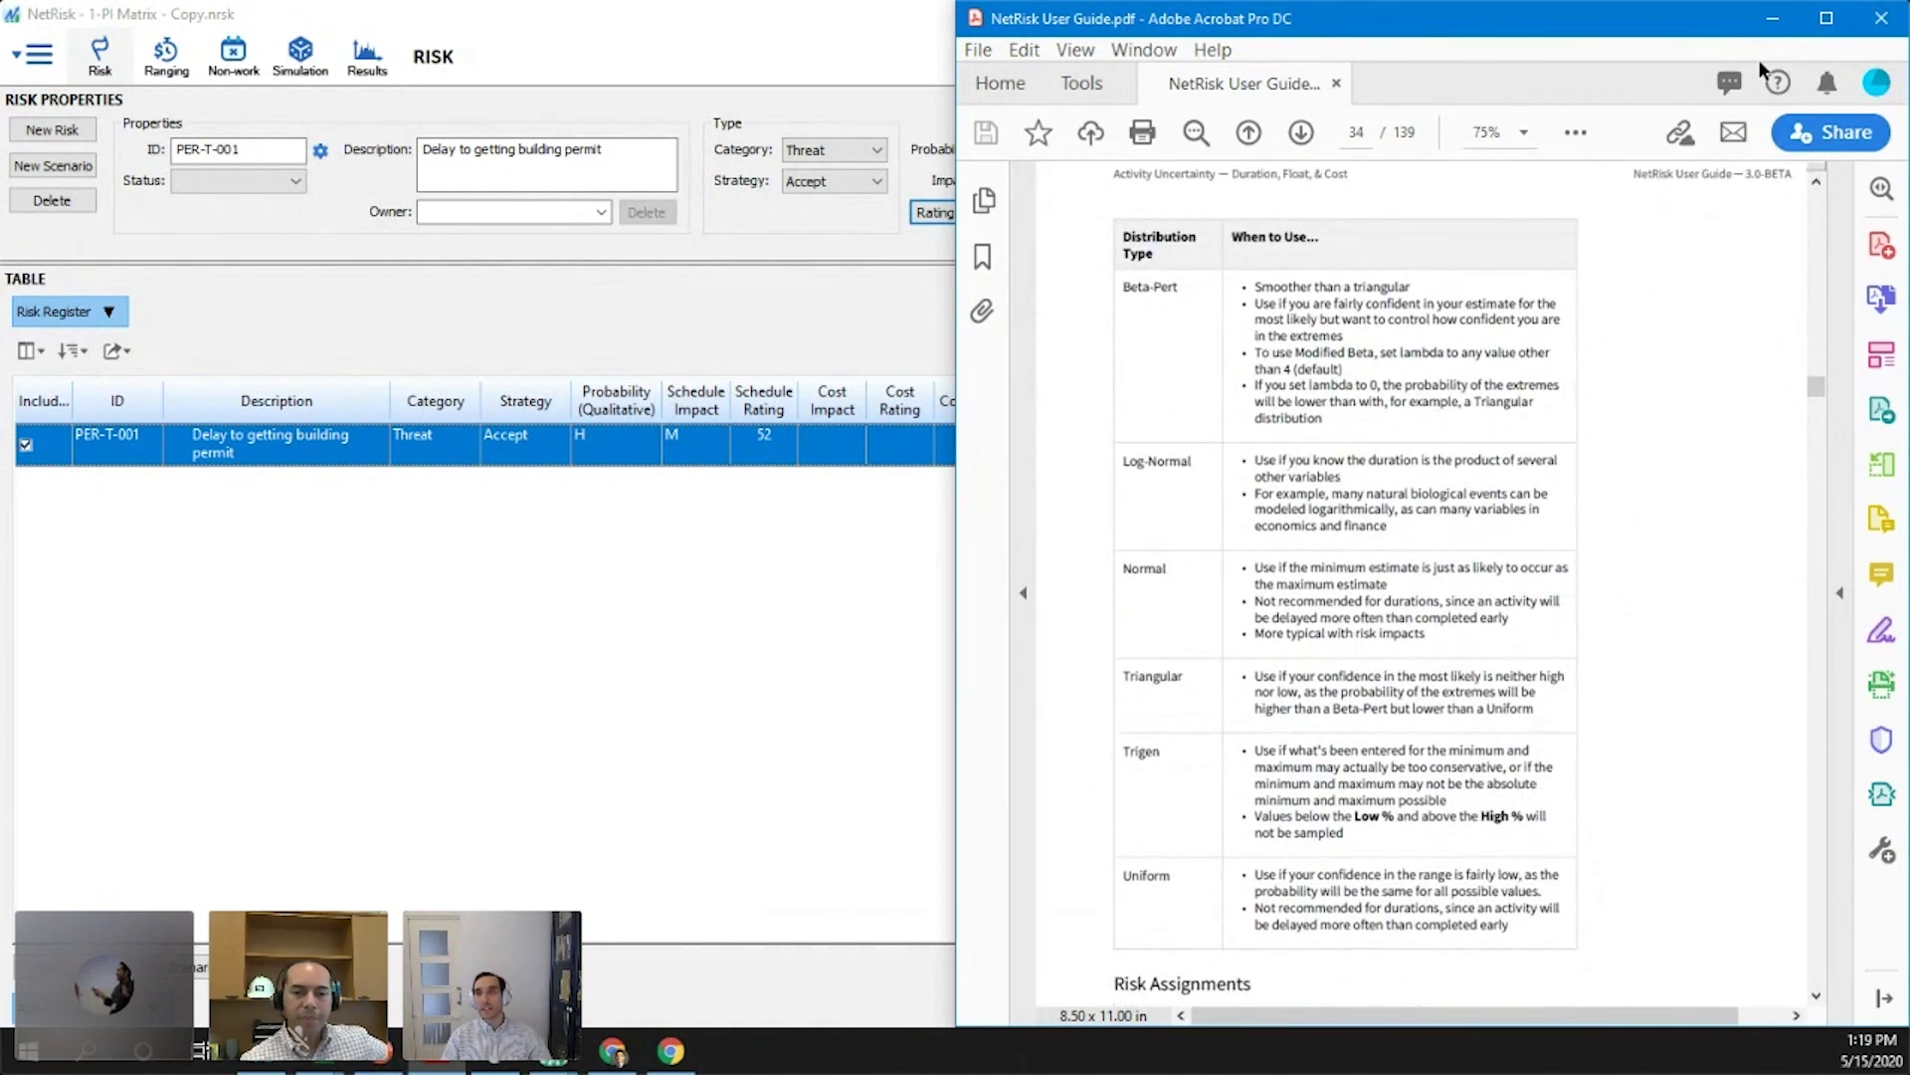
pyautogui.click(1772, 20)
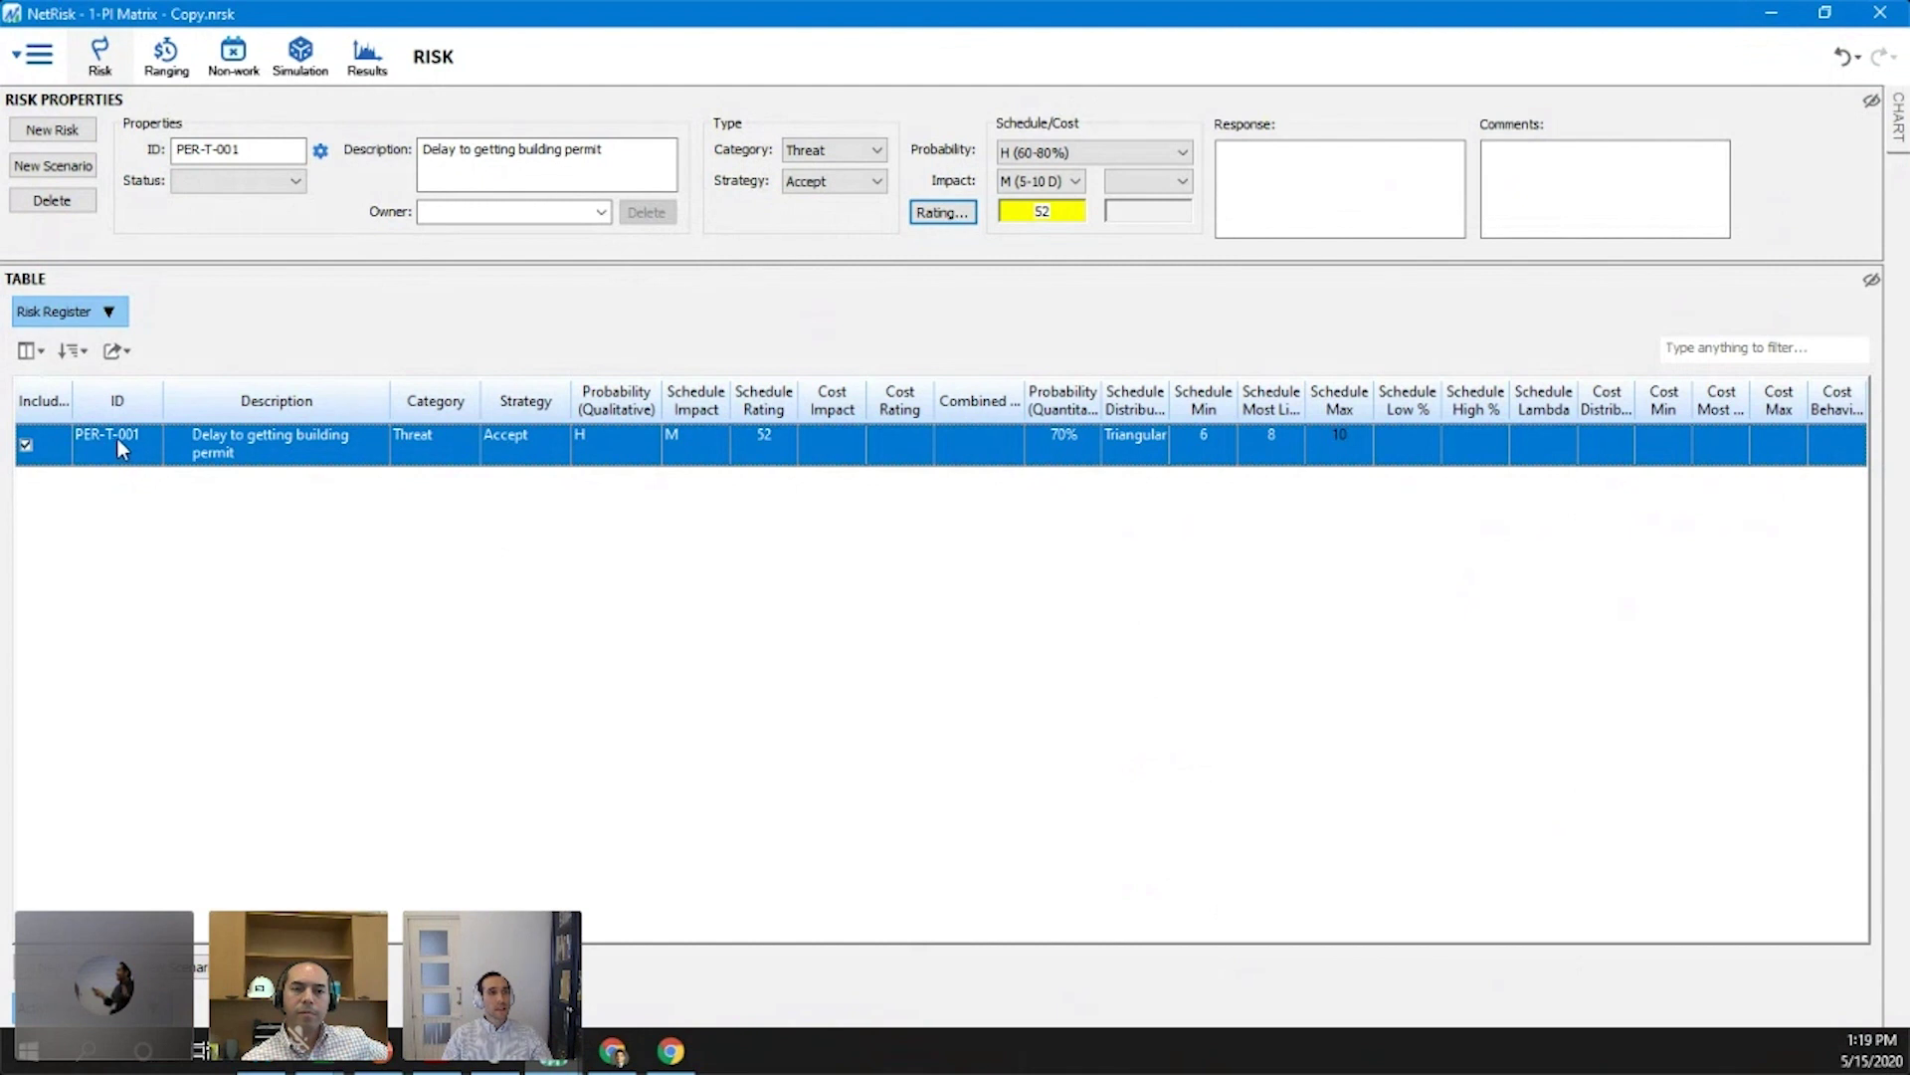
# - Add a new risk with the ID CON-T-001, and add another blank risk below it
pyautogui.click(55, 130)
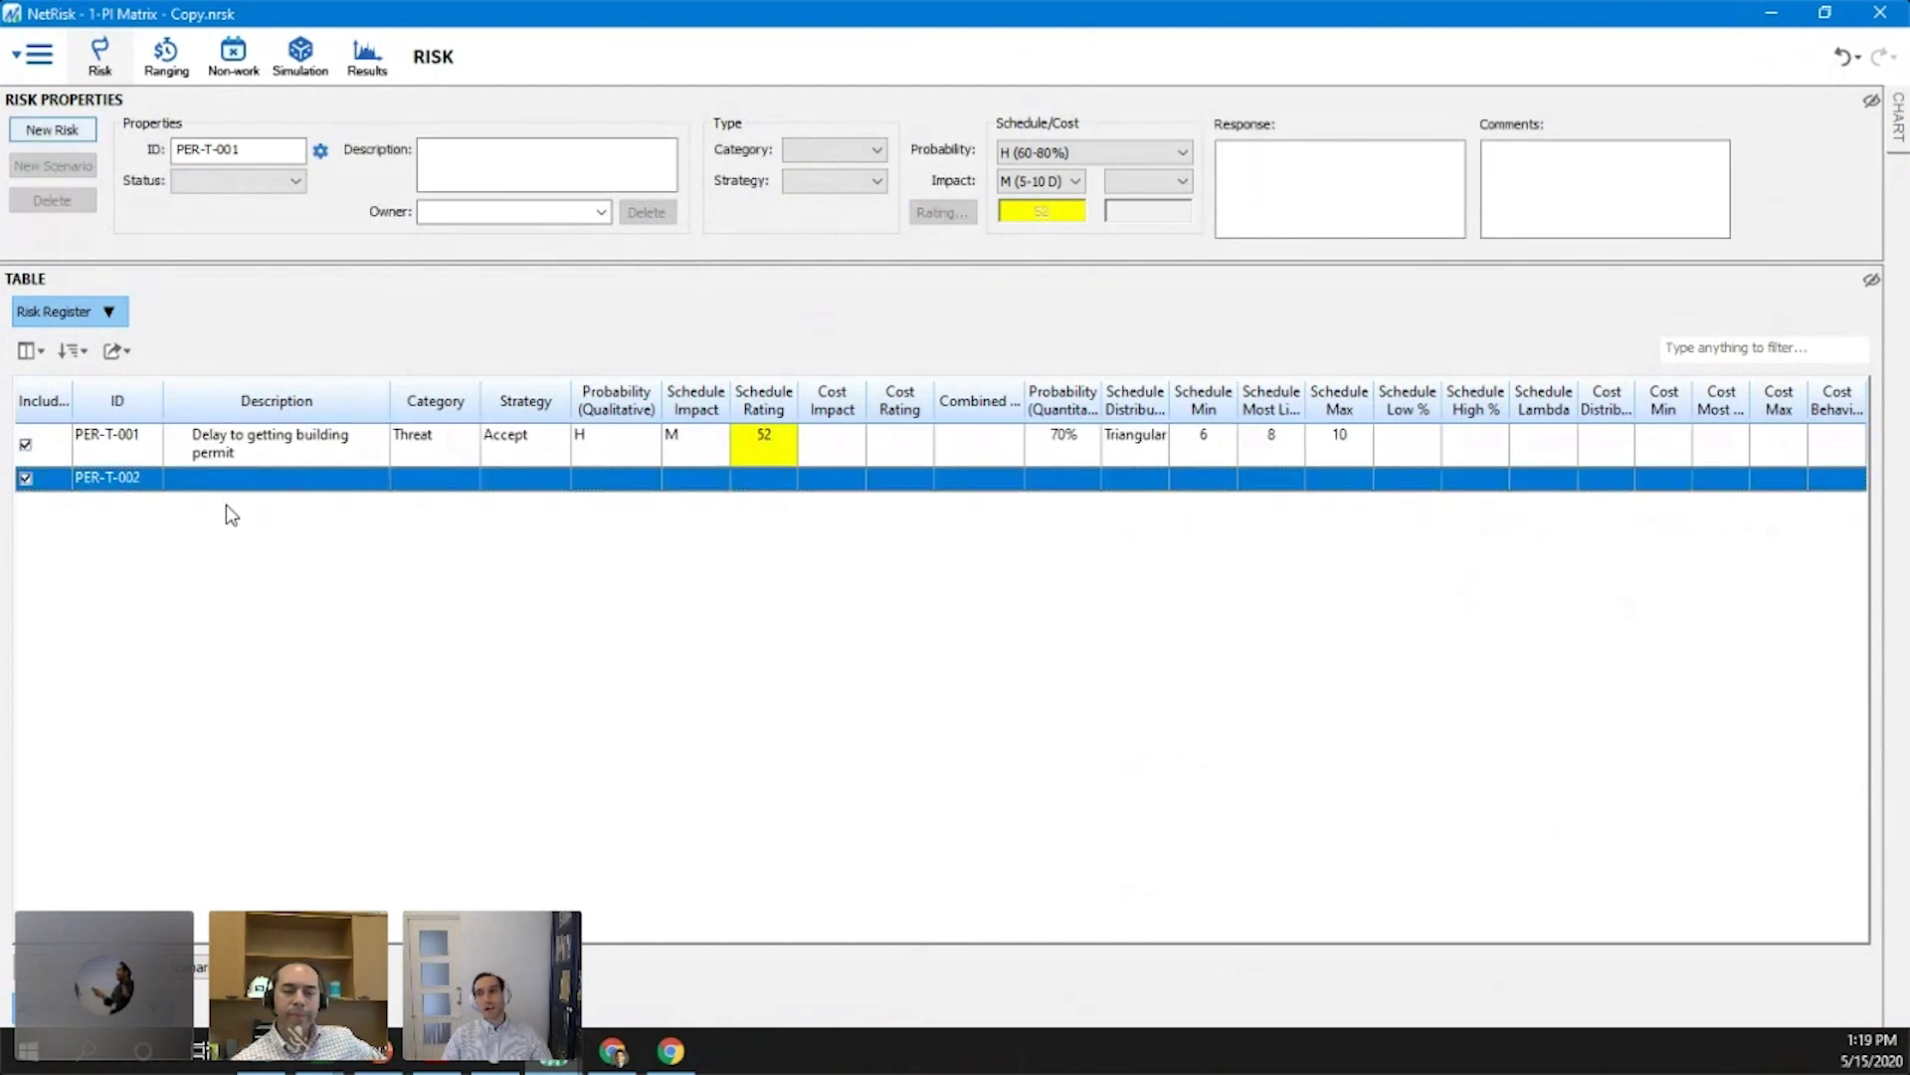
pyautogui.click(137, 482)
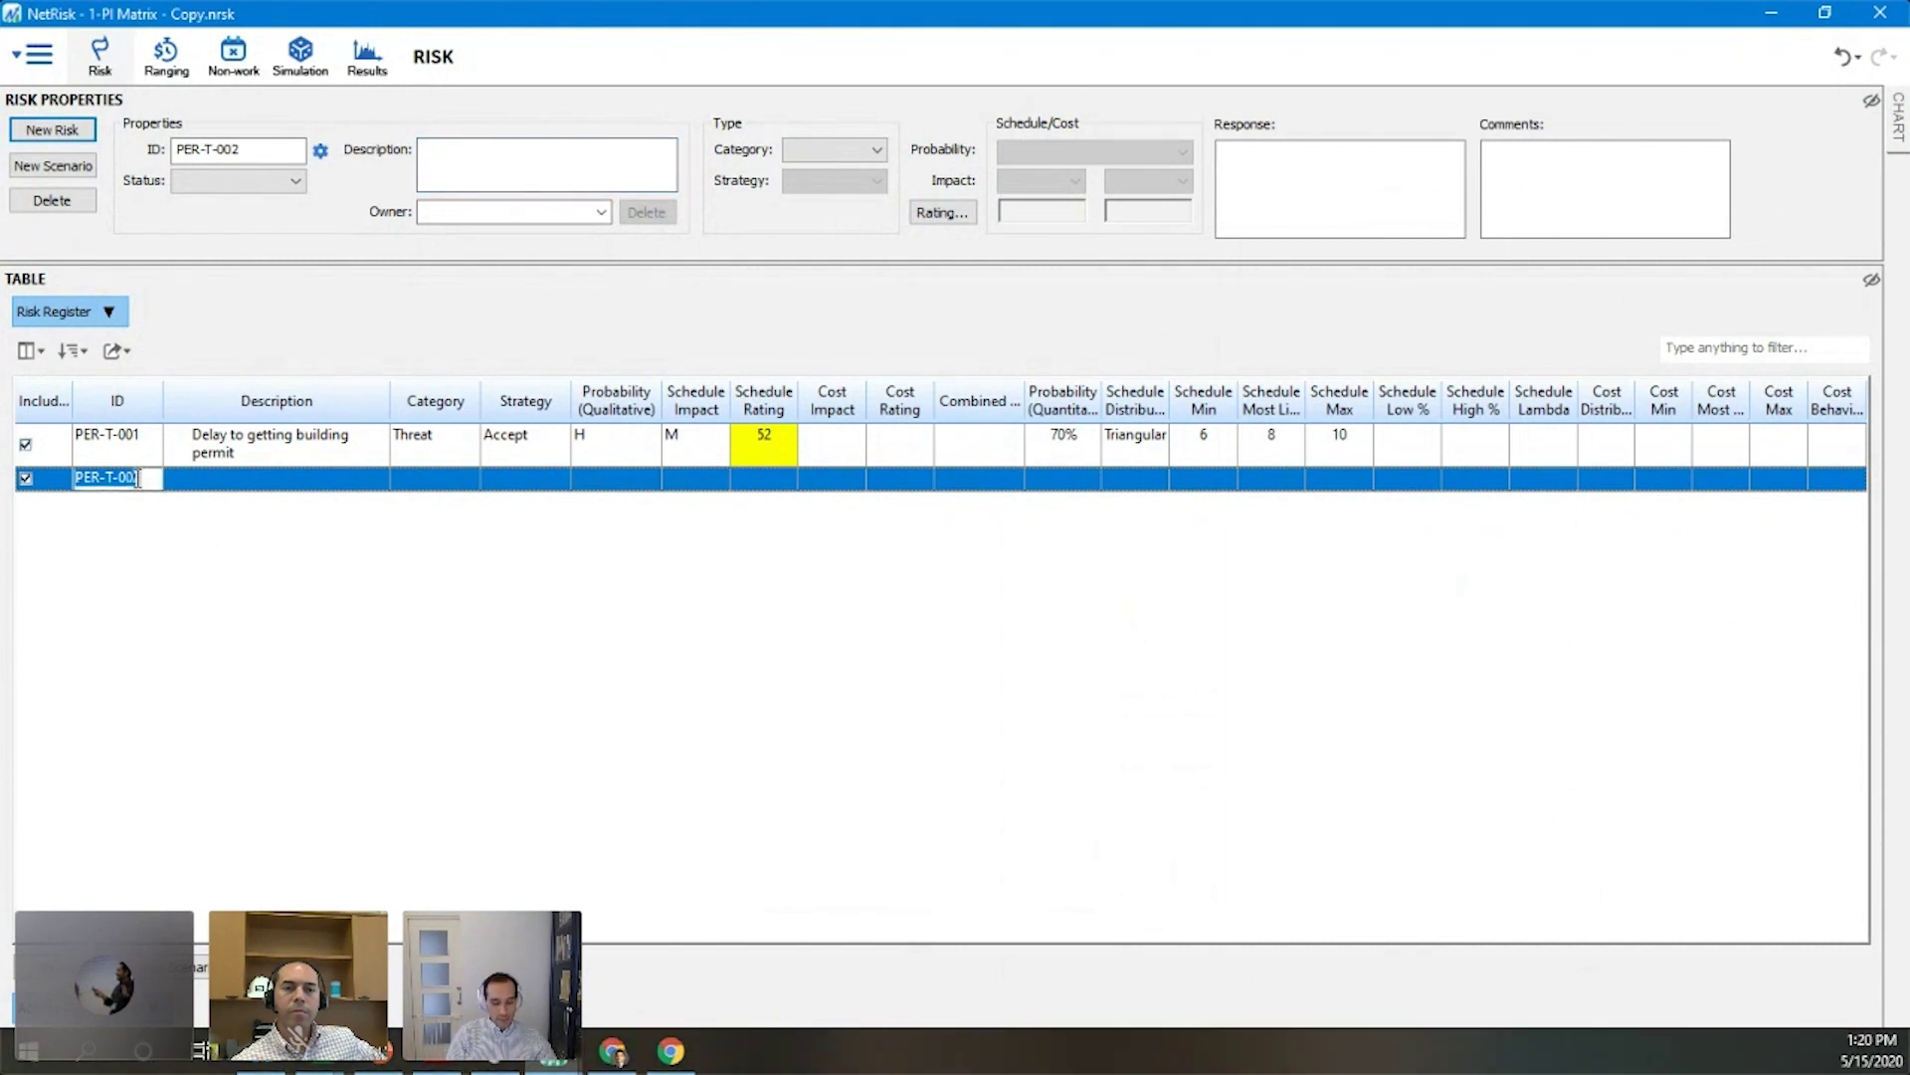
pyautogui.write('CON-T-')
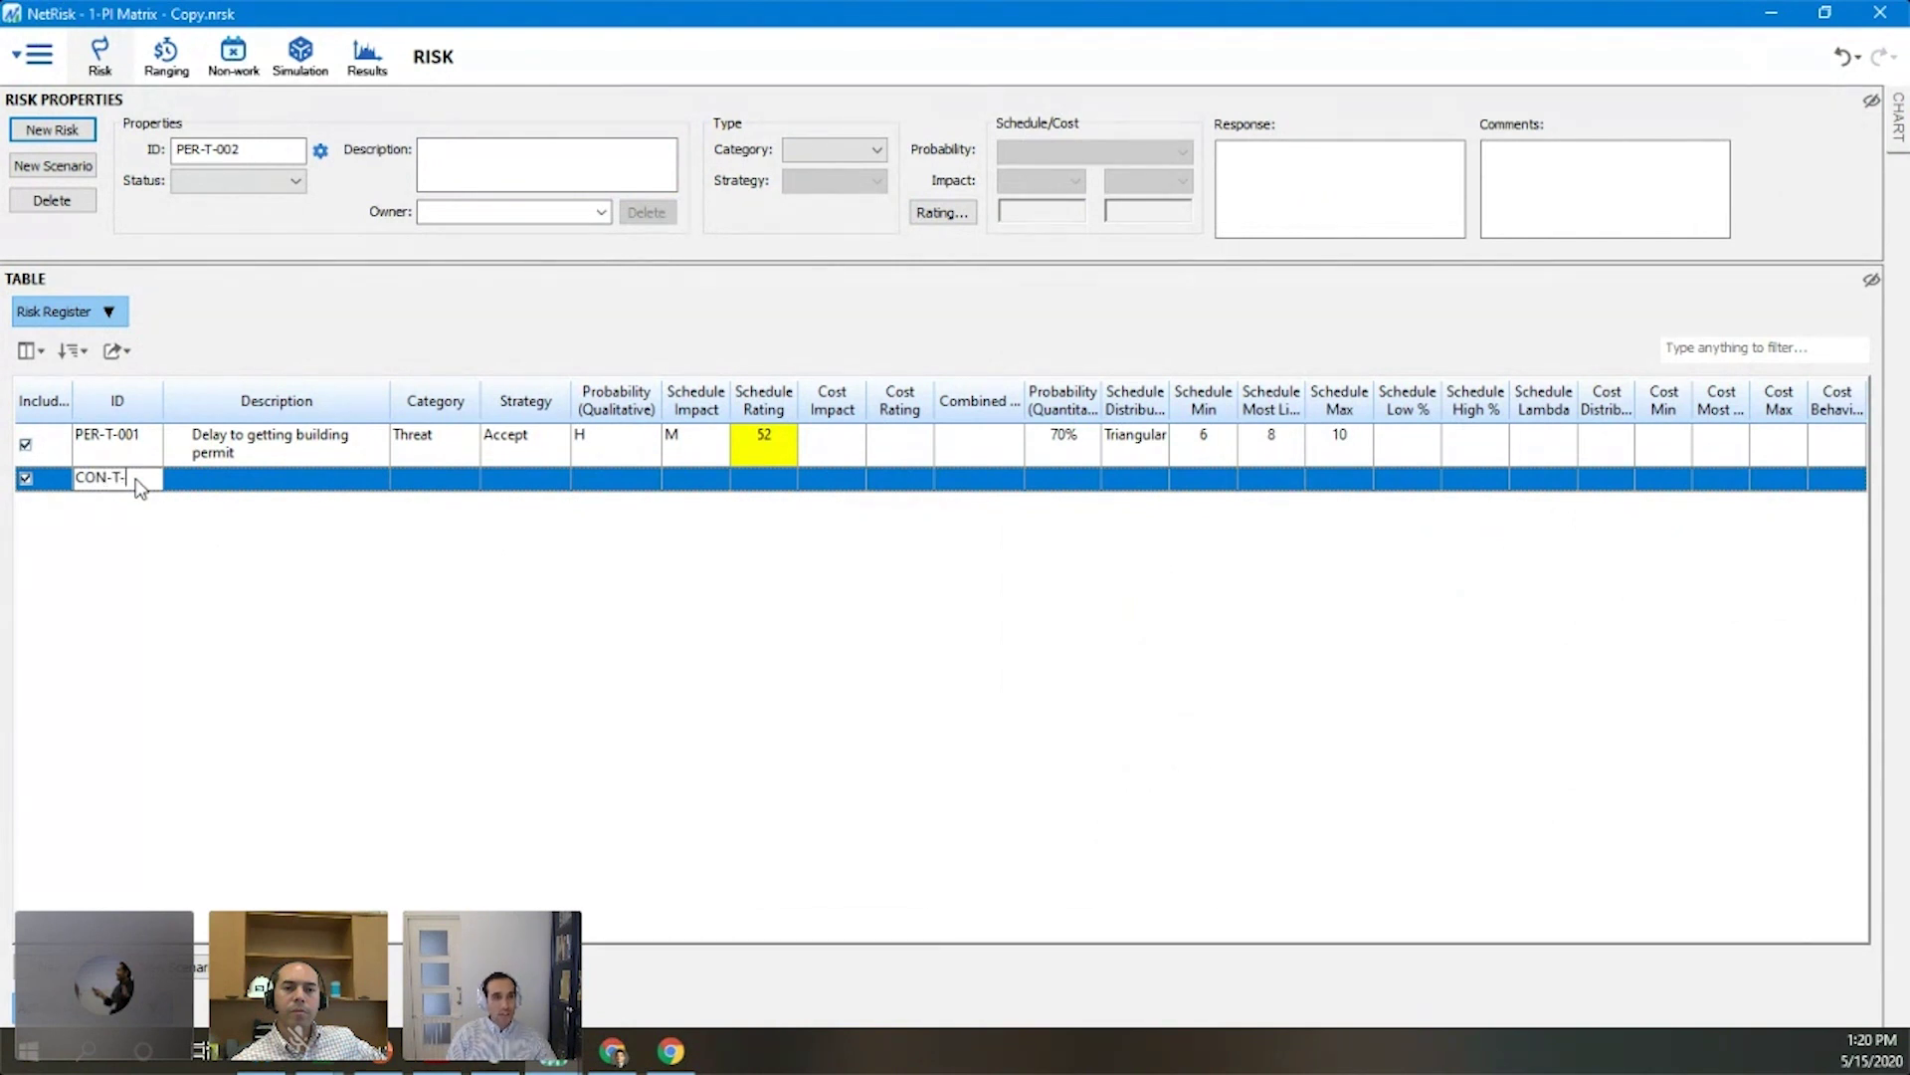
pyautogui.write('001')
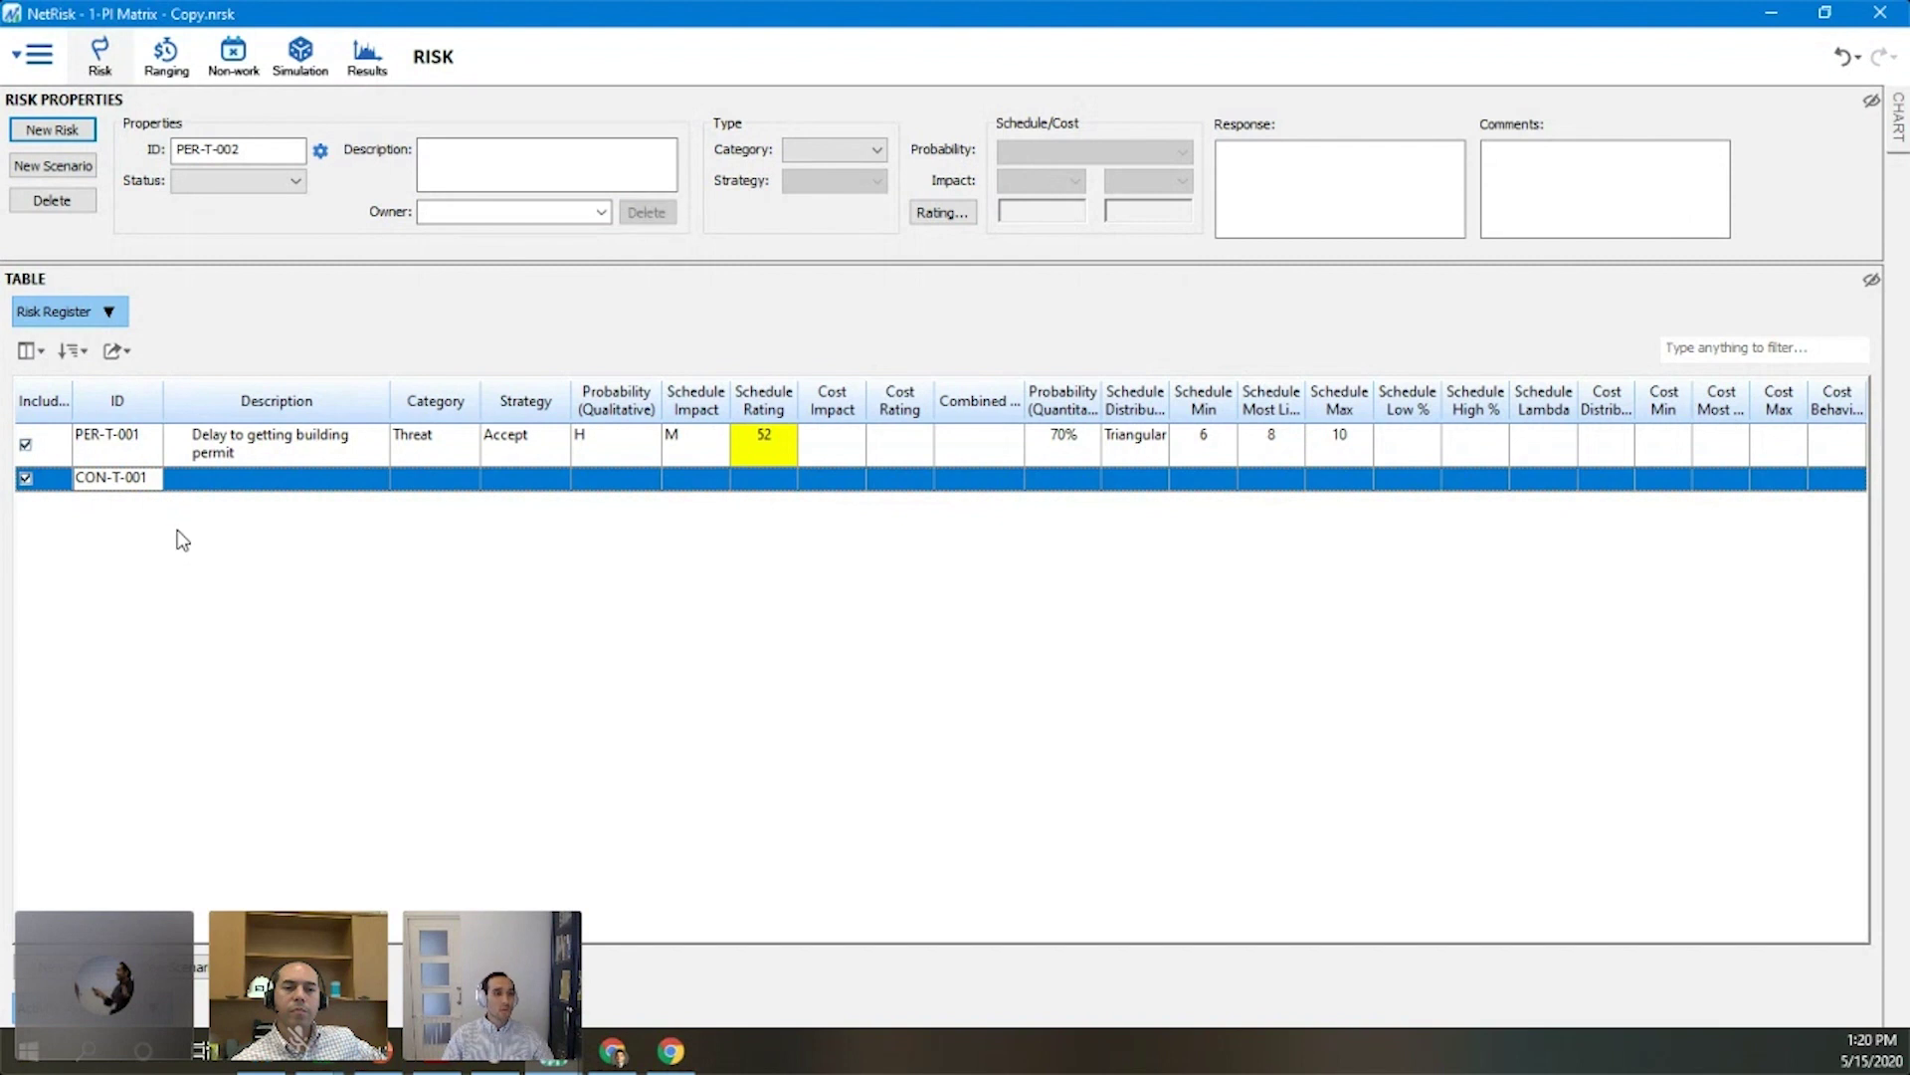
pyautogui.press('Return')
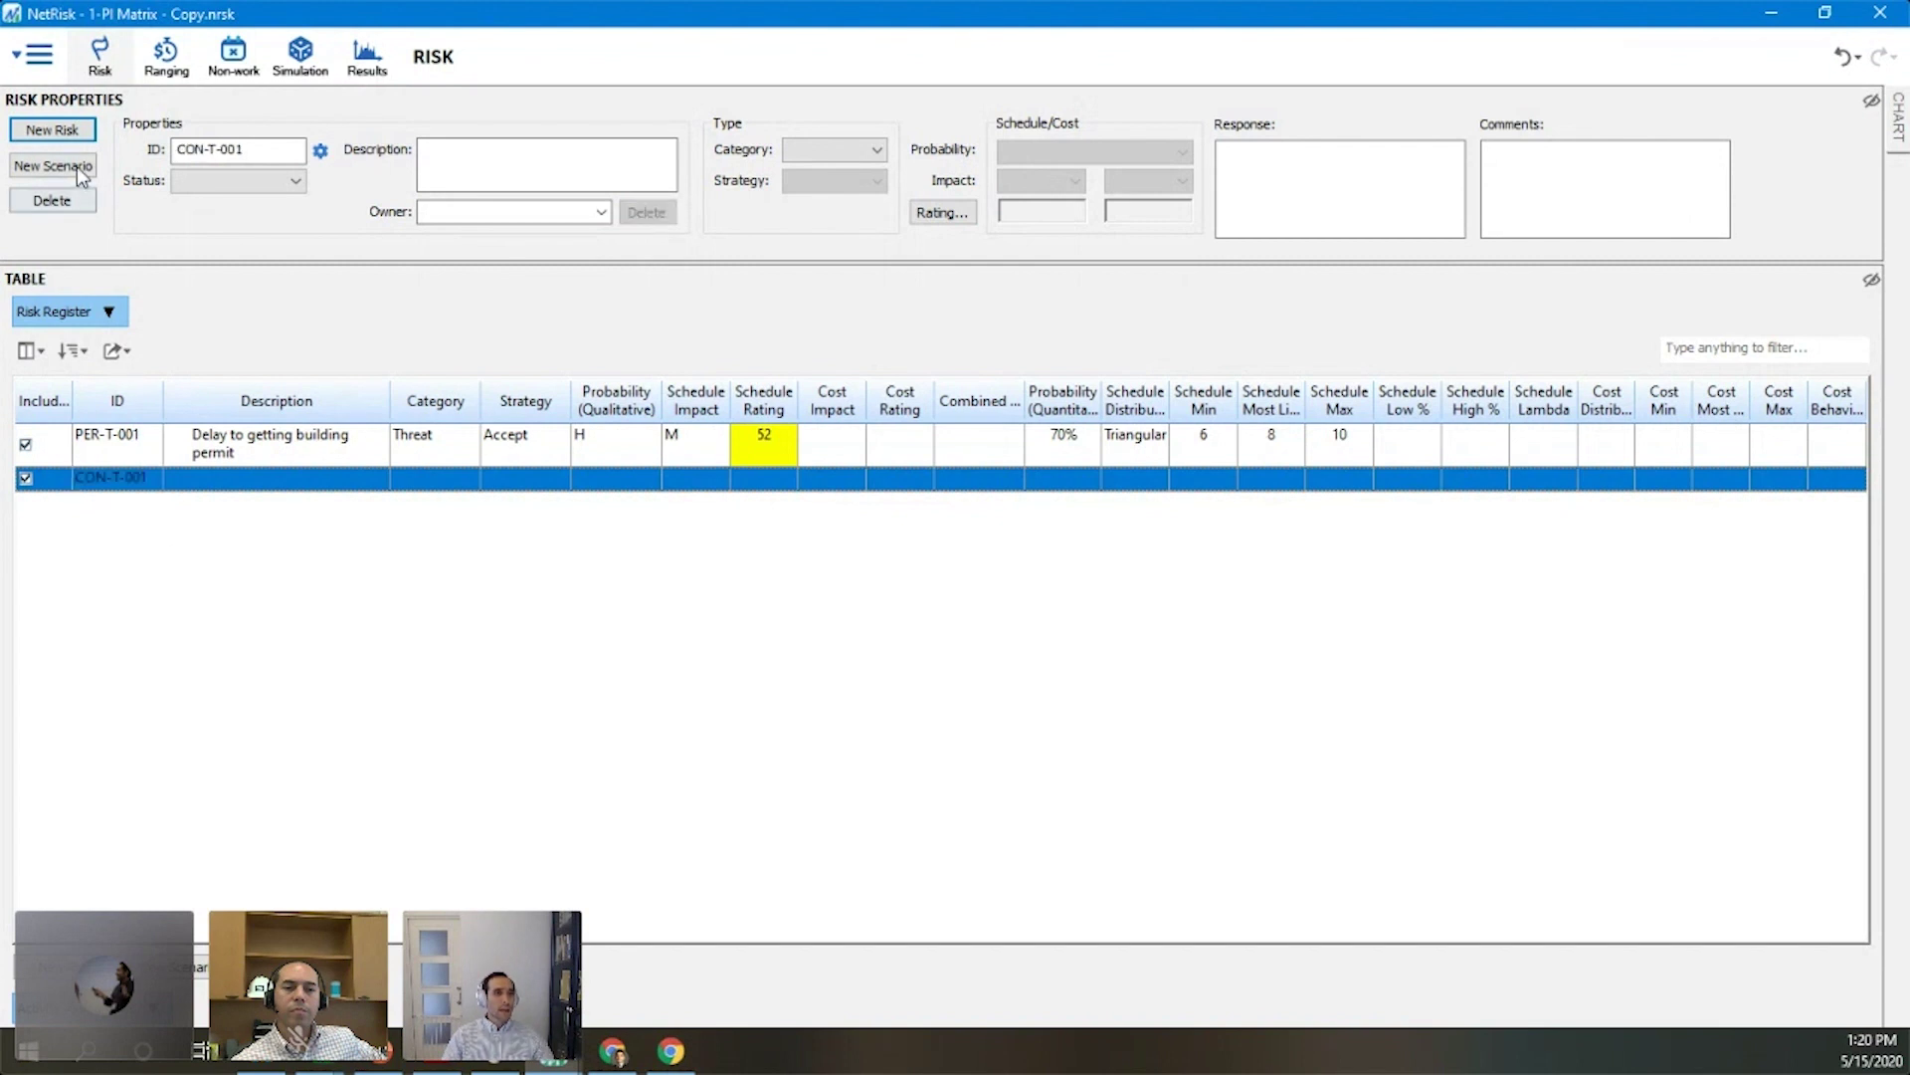
pyautogui.click(78, 135)
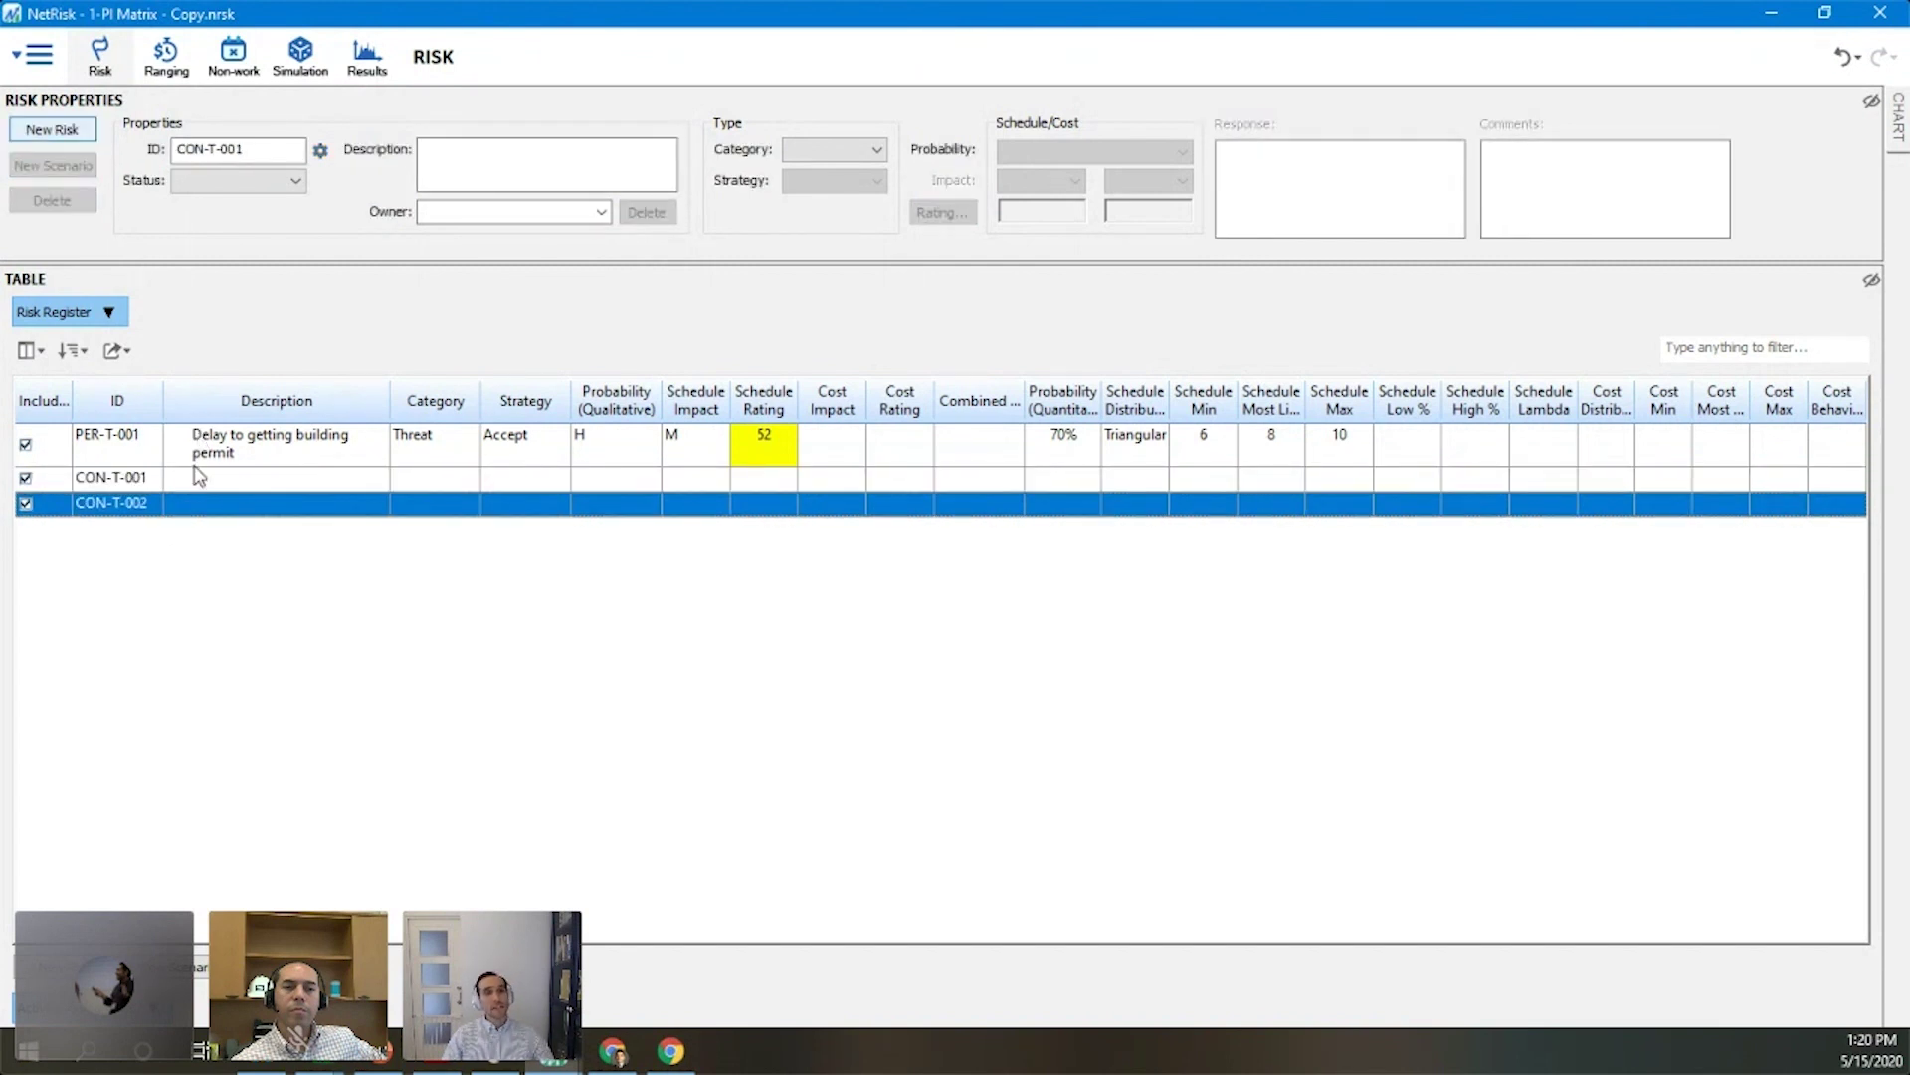